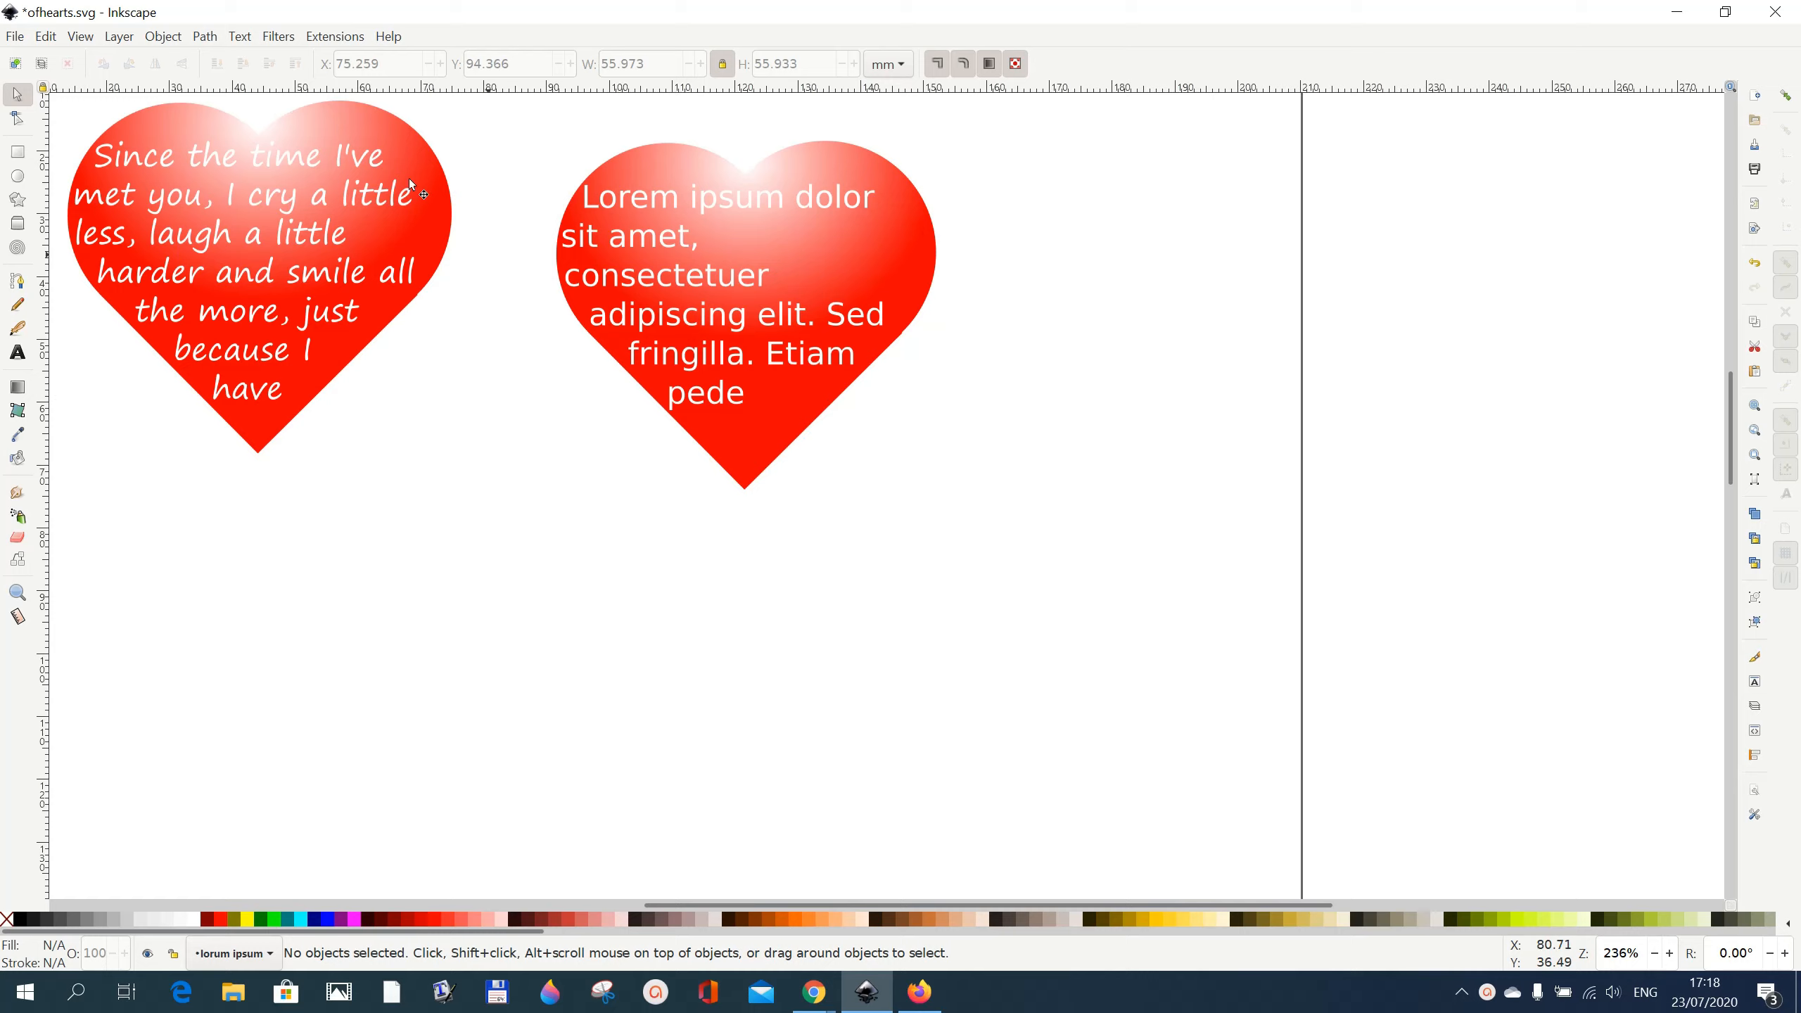
Add an axonometric grid in the document properties and set its Y spacing to 25 mm.
left_click(15, 37)
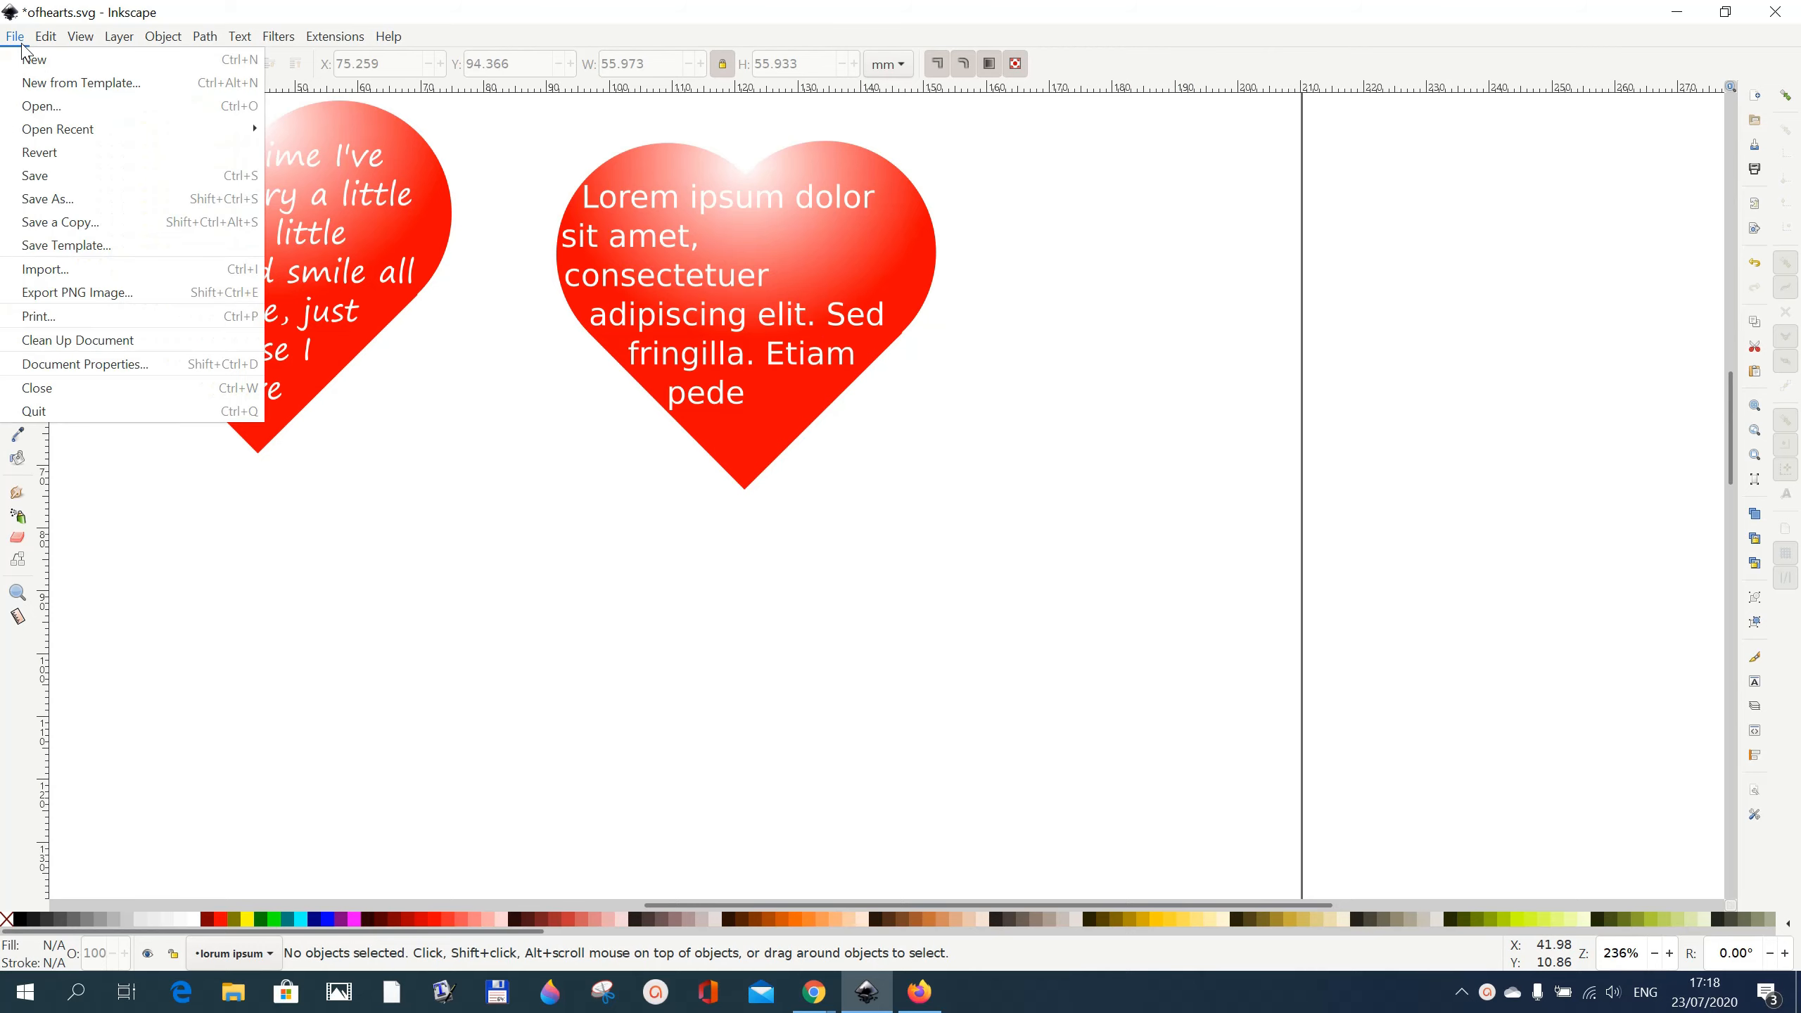
left_click(59, 363)
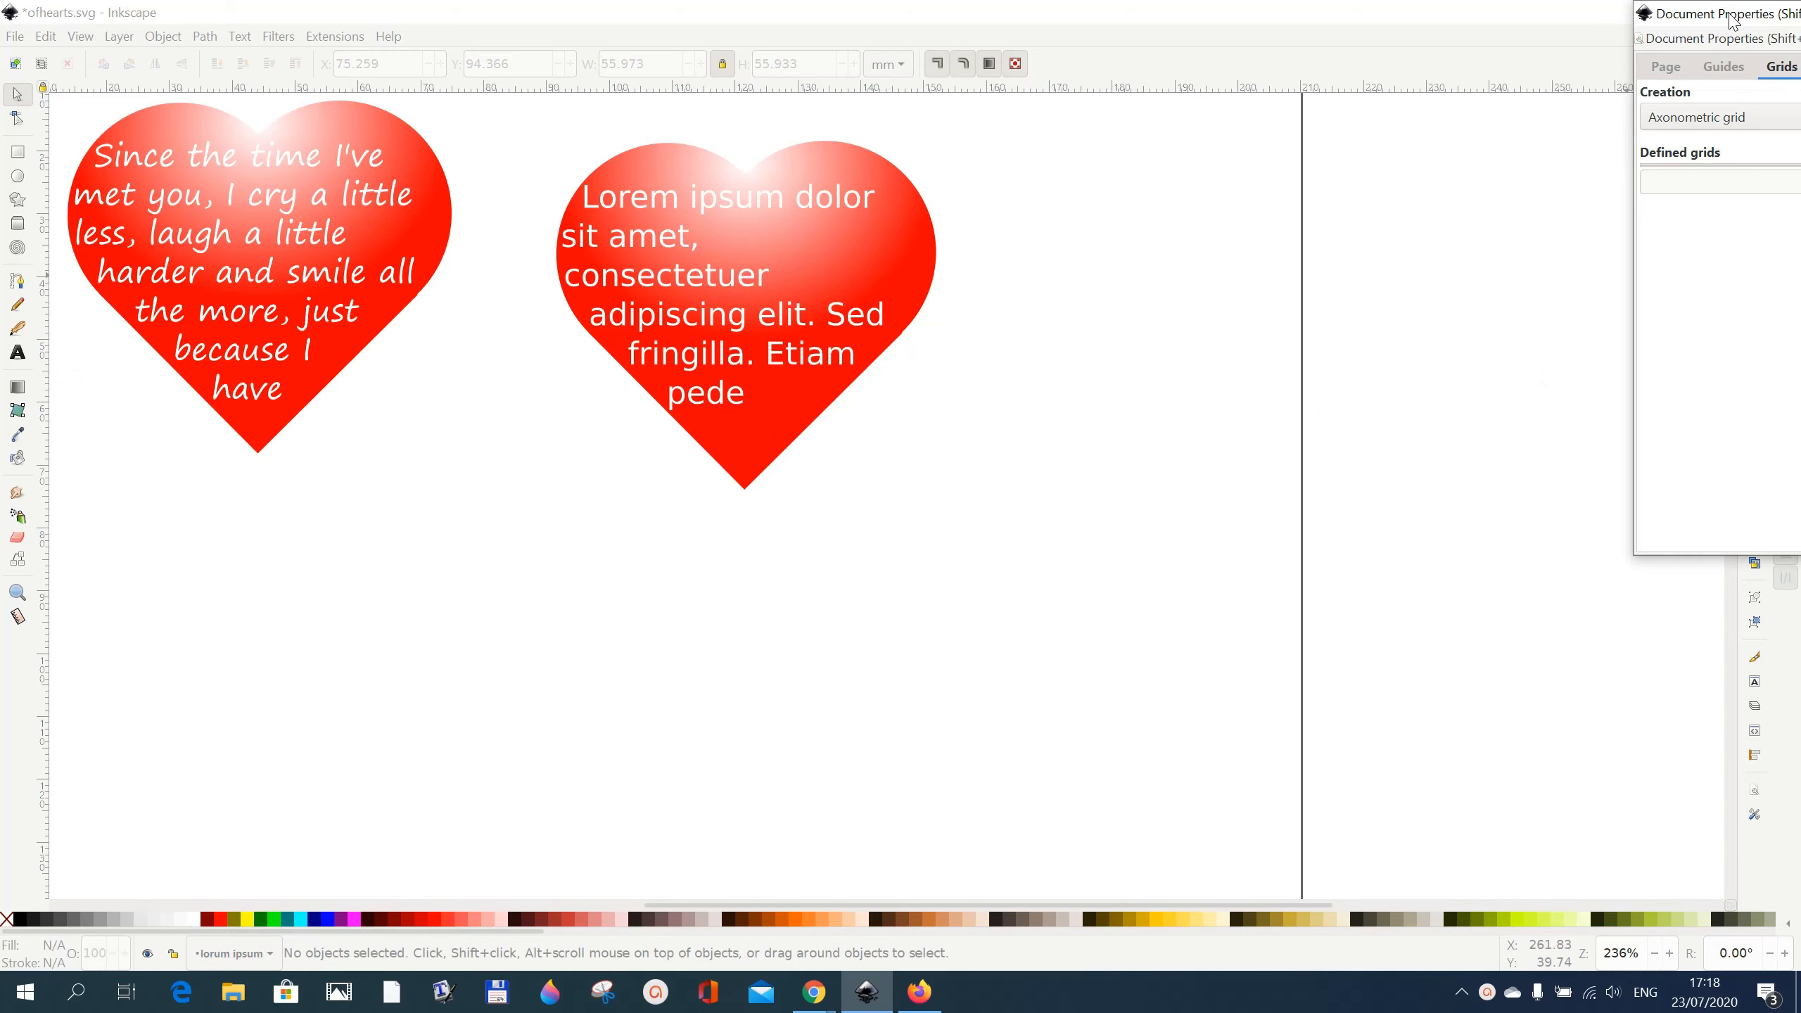
left_click_drag(1730, 8, 928, 128)
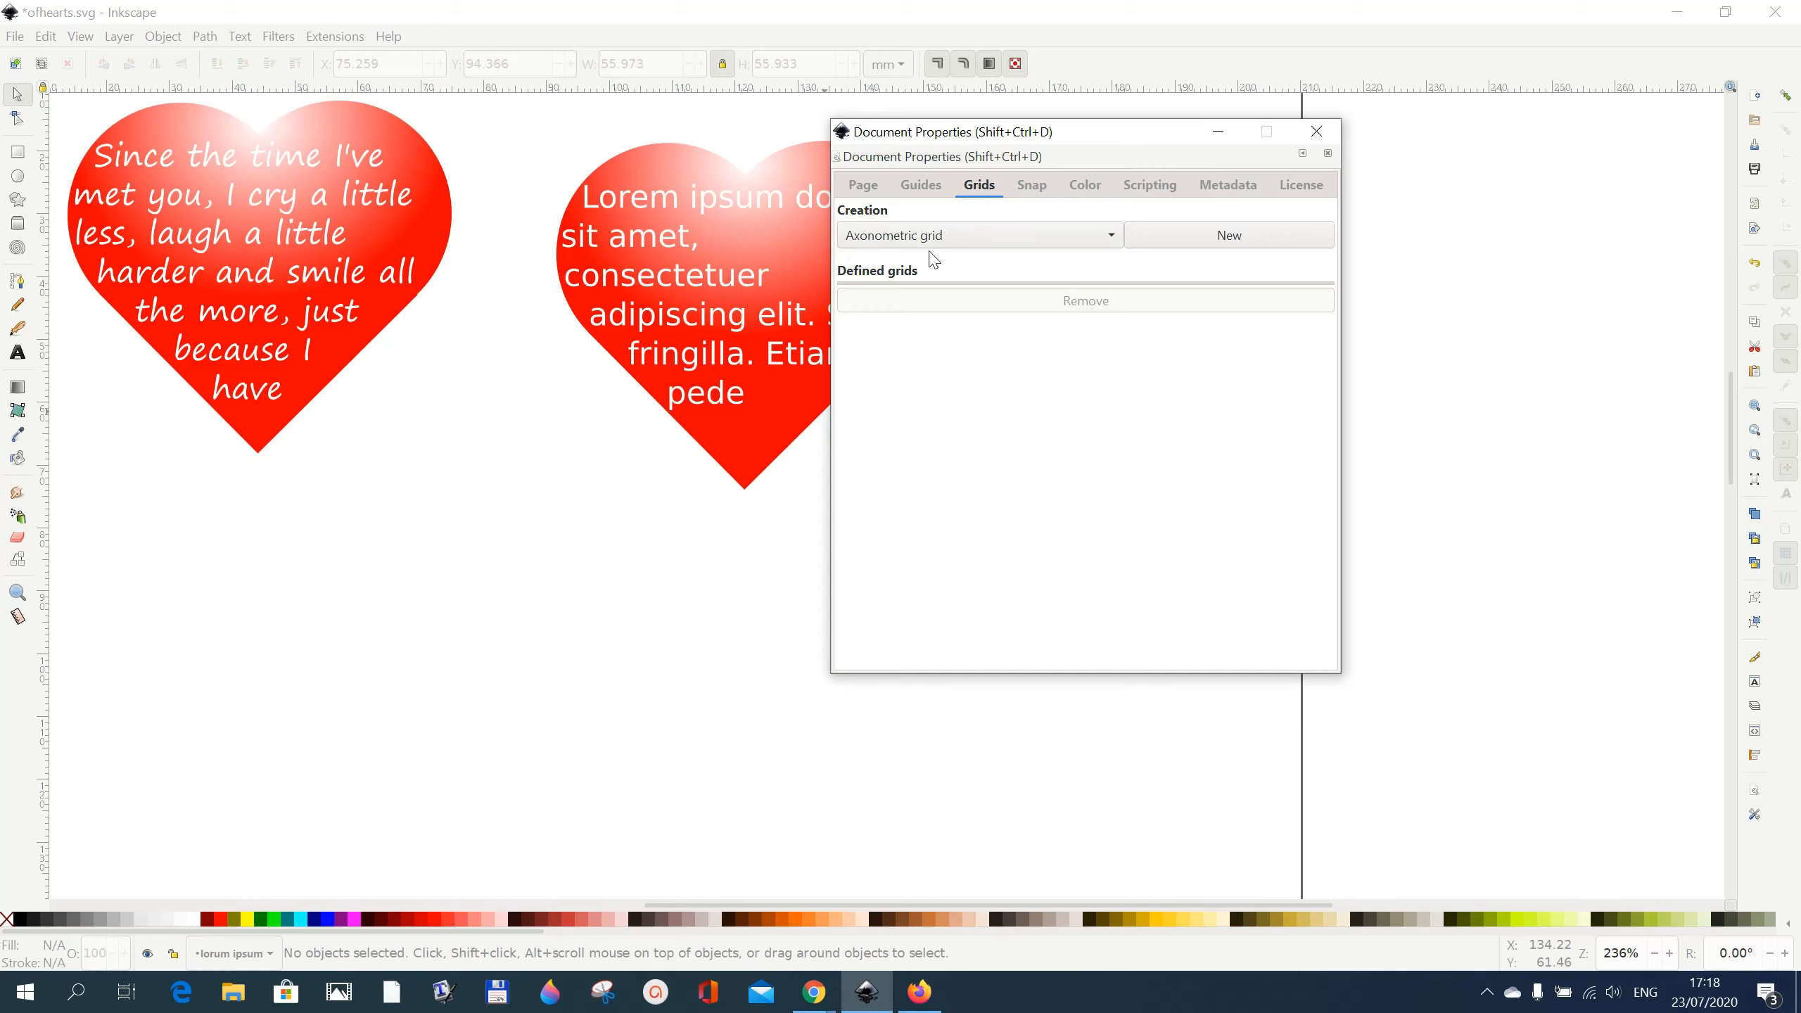
left_click(1224, 240)
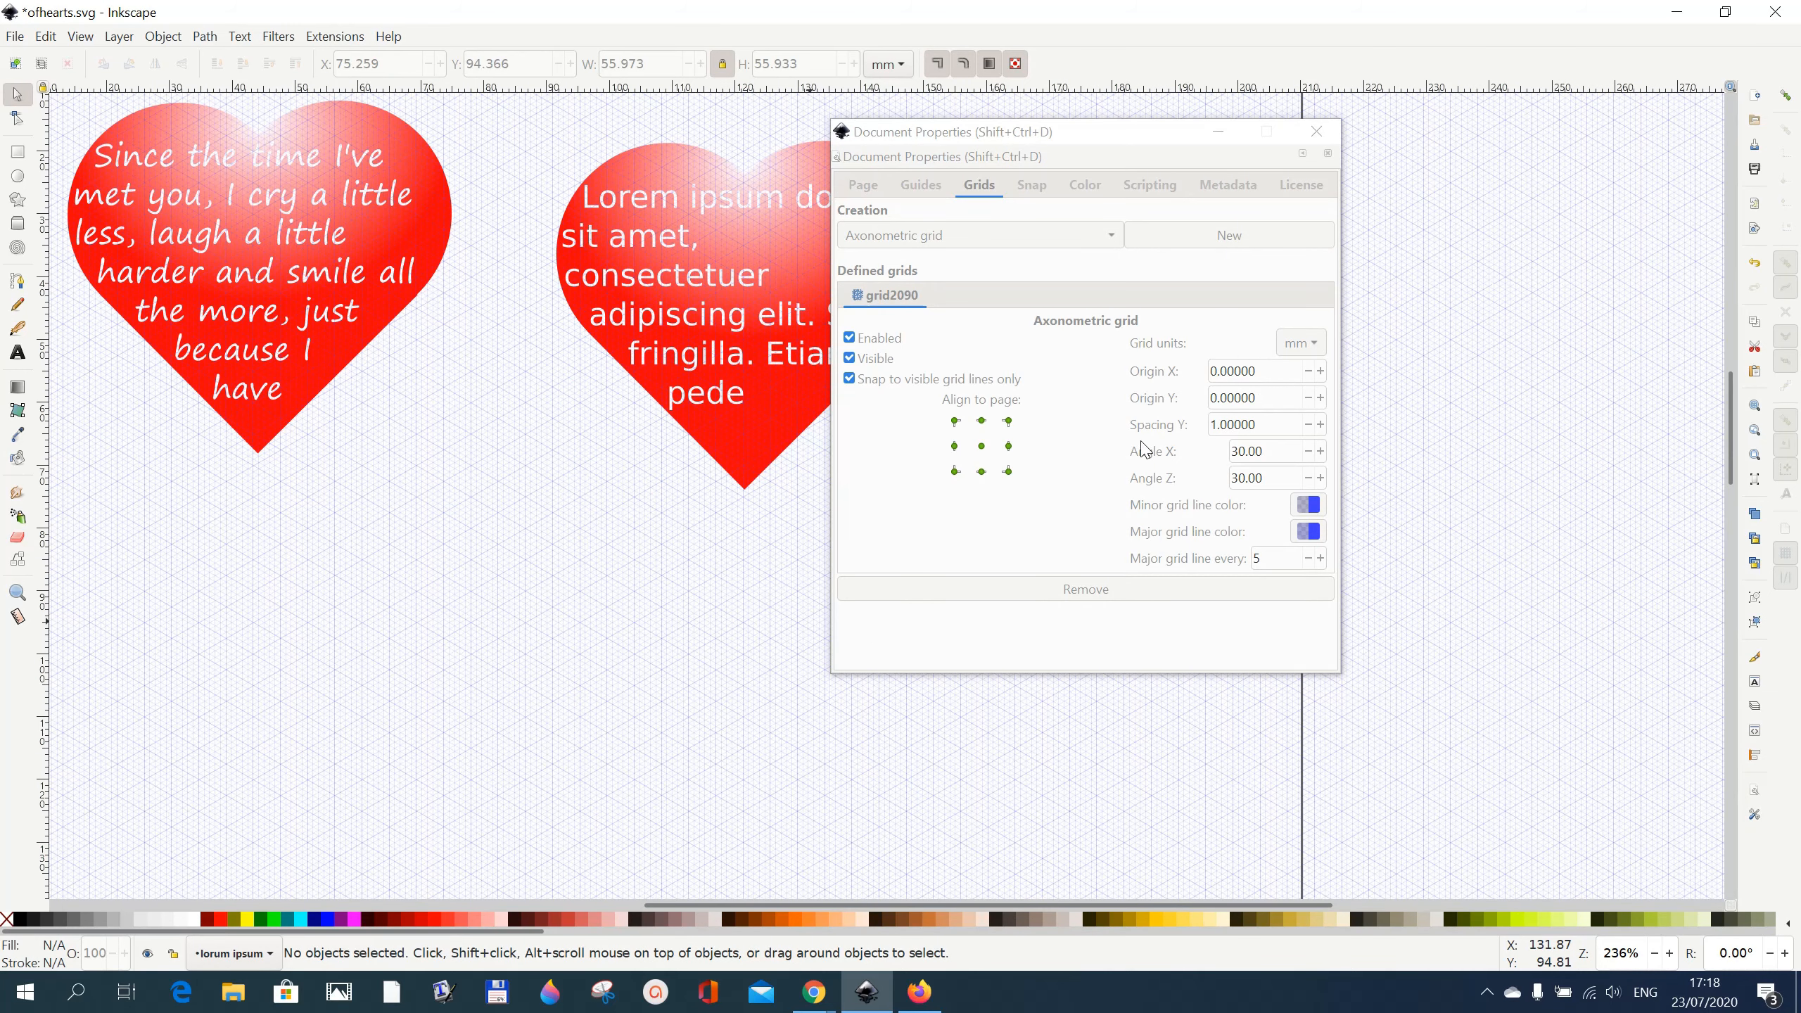
left_click(1215, 427)
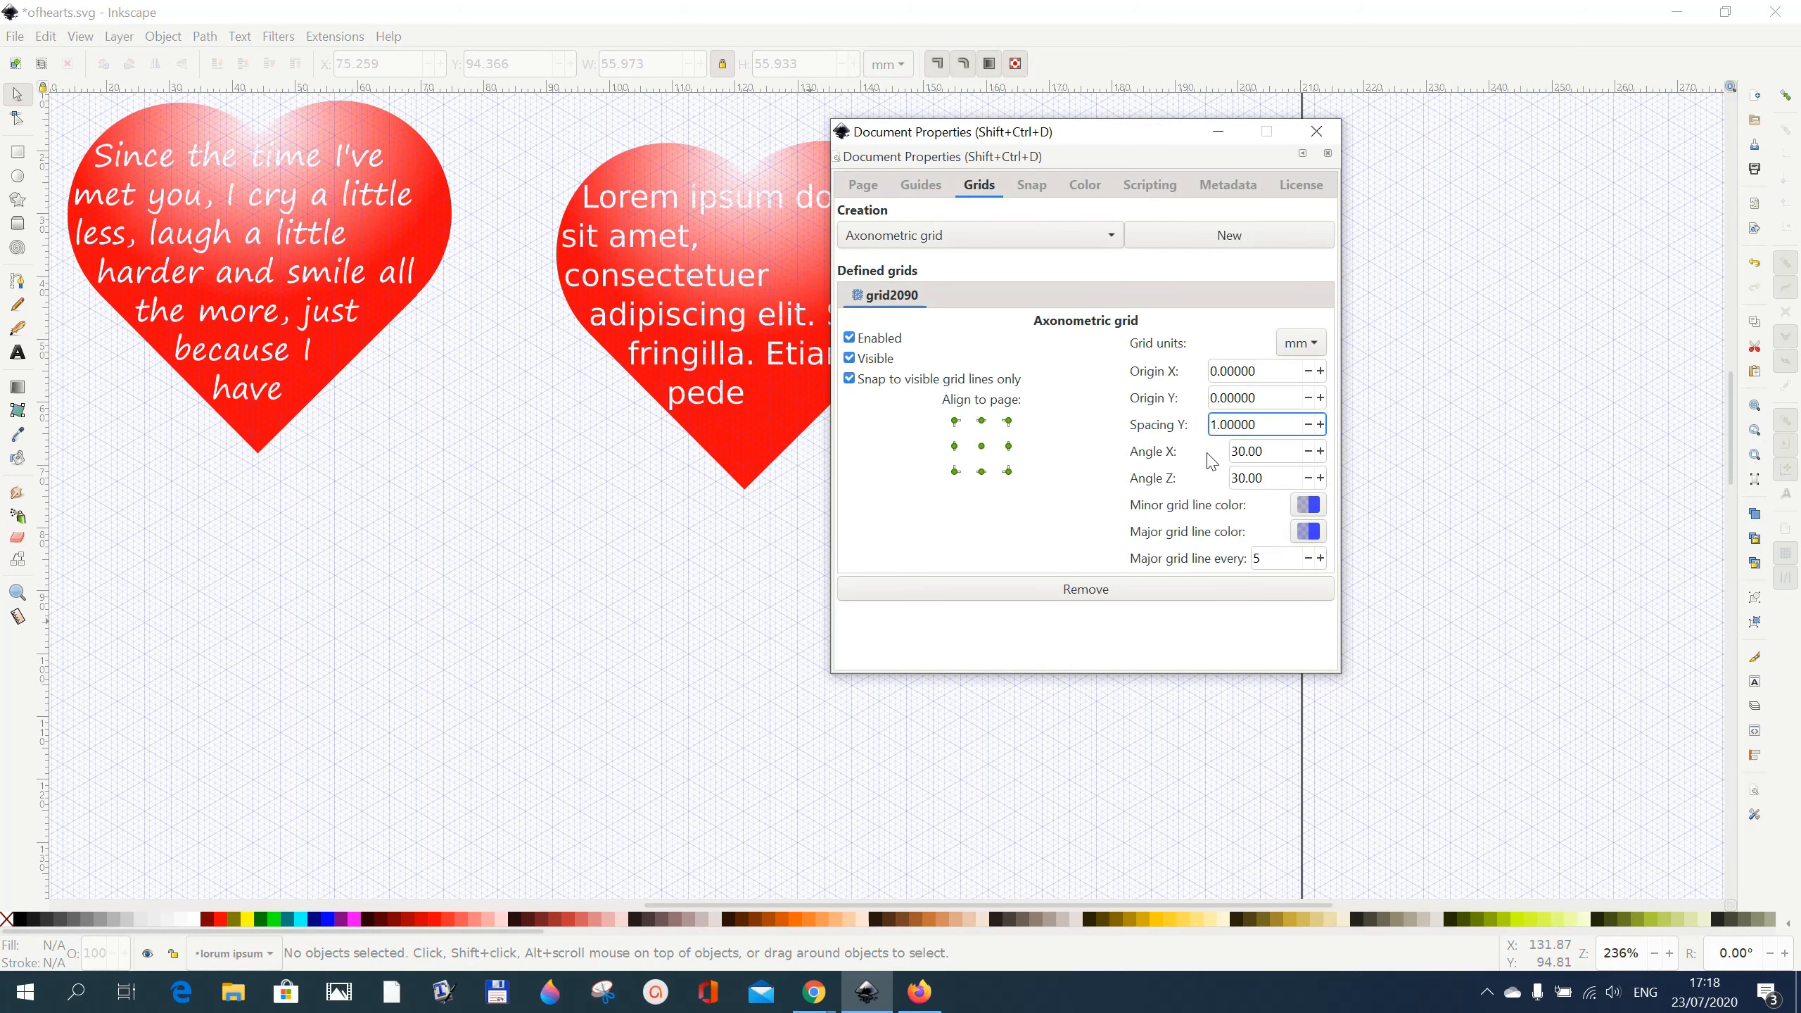
key("BackSpace")
type("25")
Set both the X and Z angles of the axonometric grid to 45 degrees.
left_click(1245, 451)
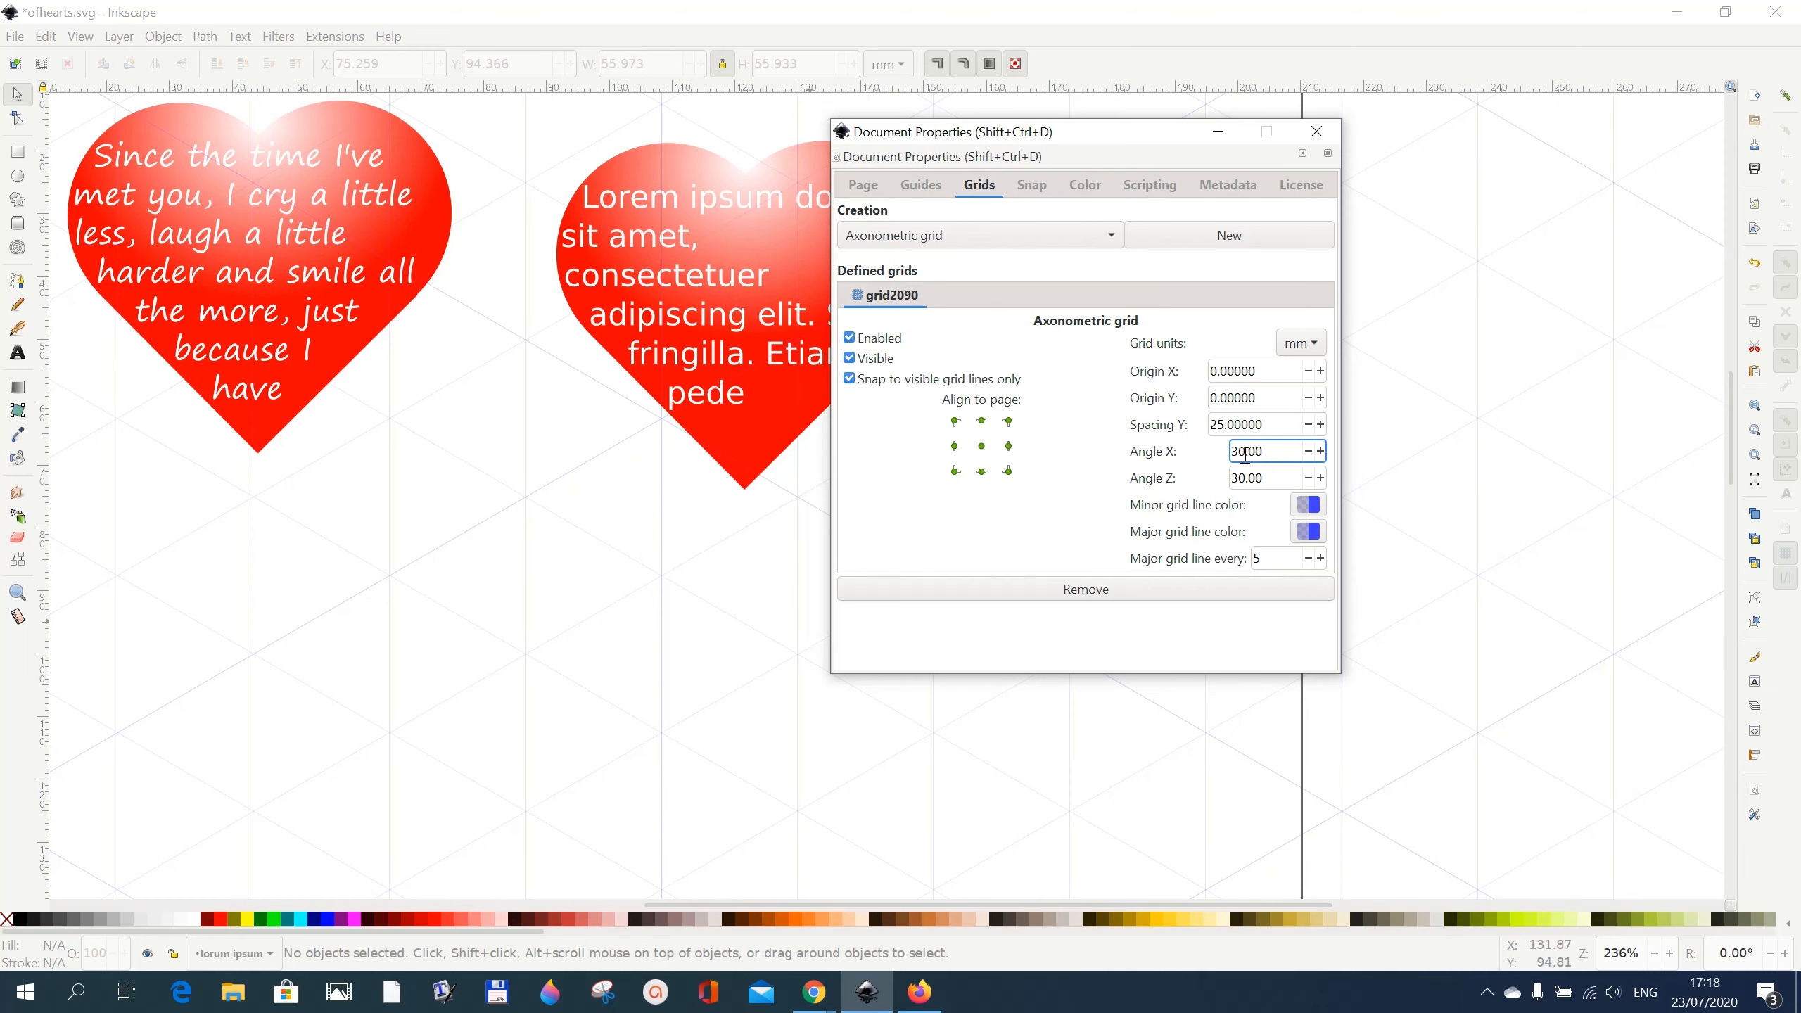
key("BackSpace")
key("BackSpace")
type("45")
left_click(1250, 479)
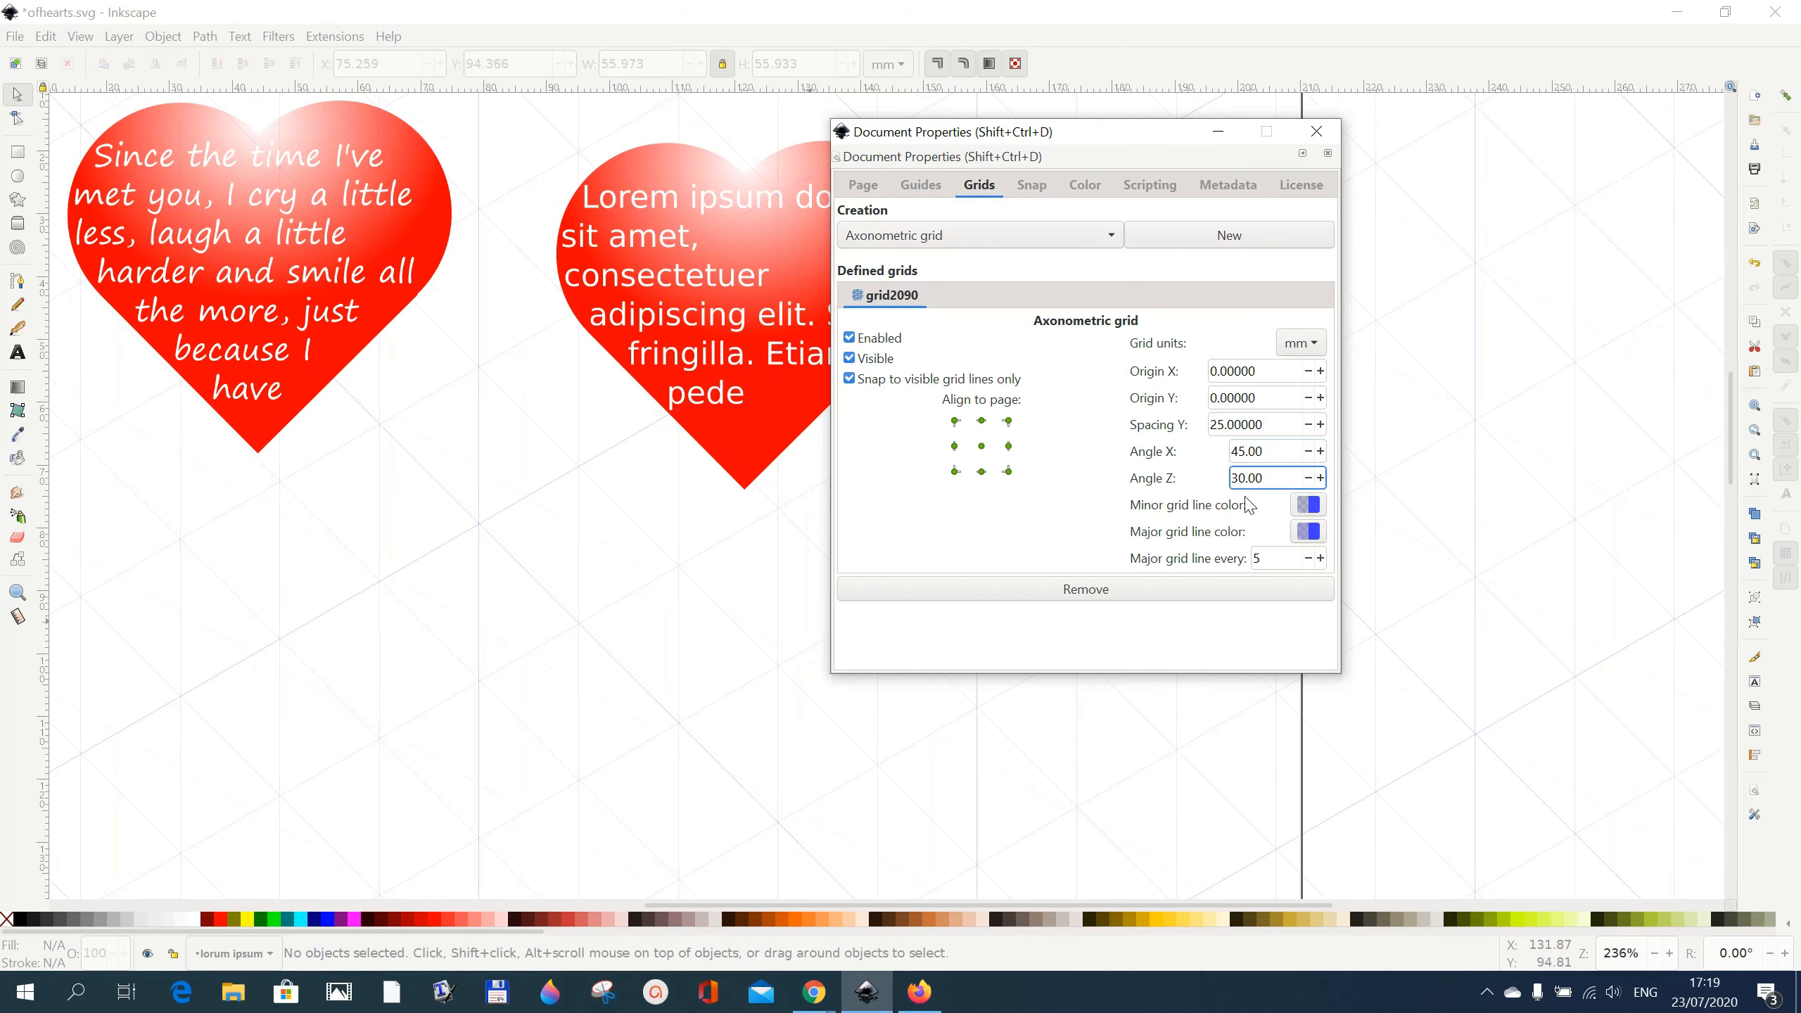
key("BackSpace")
key("BackSpace")
type("45")
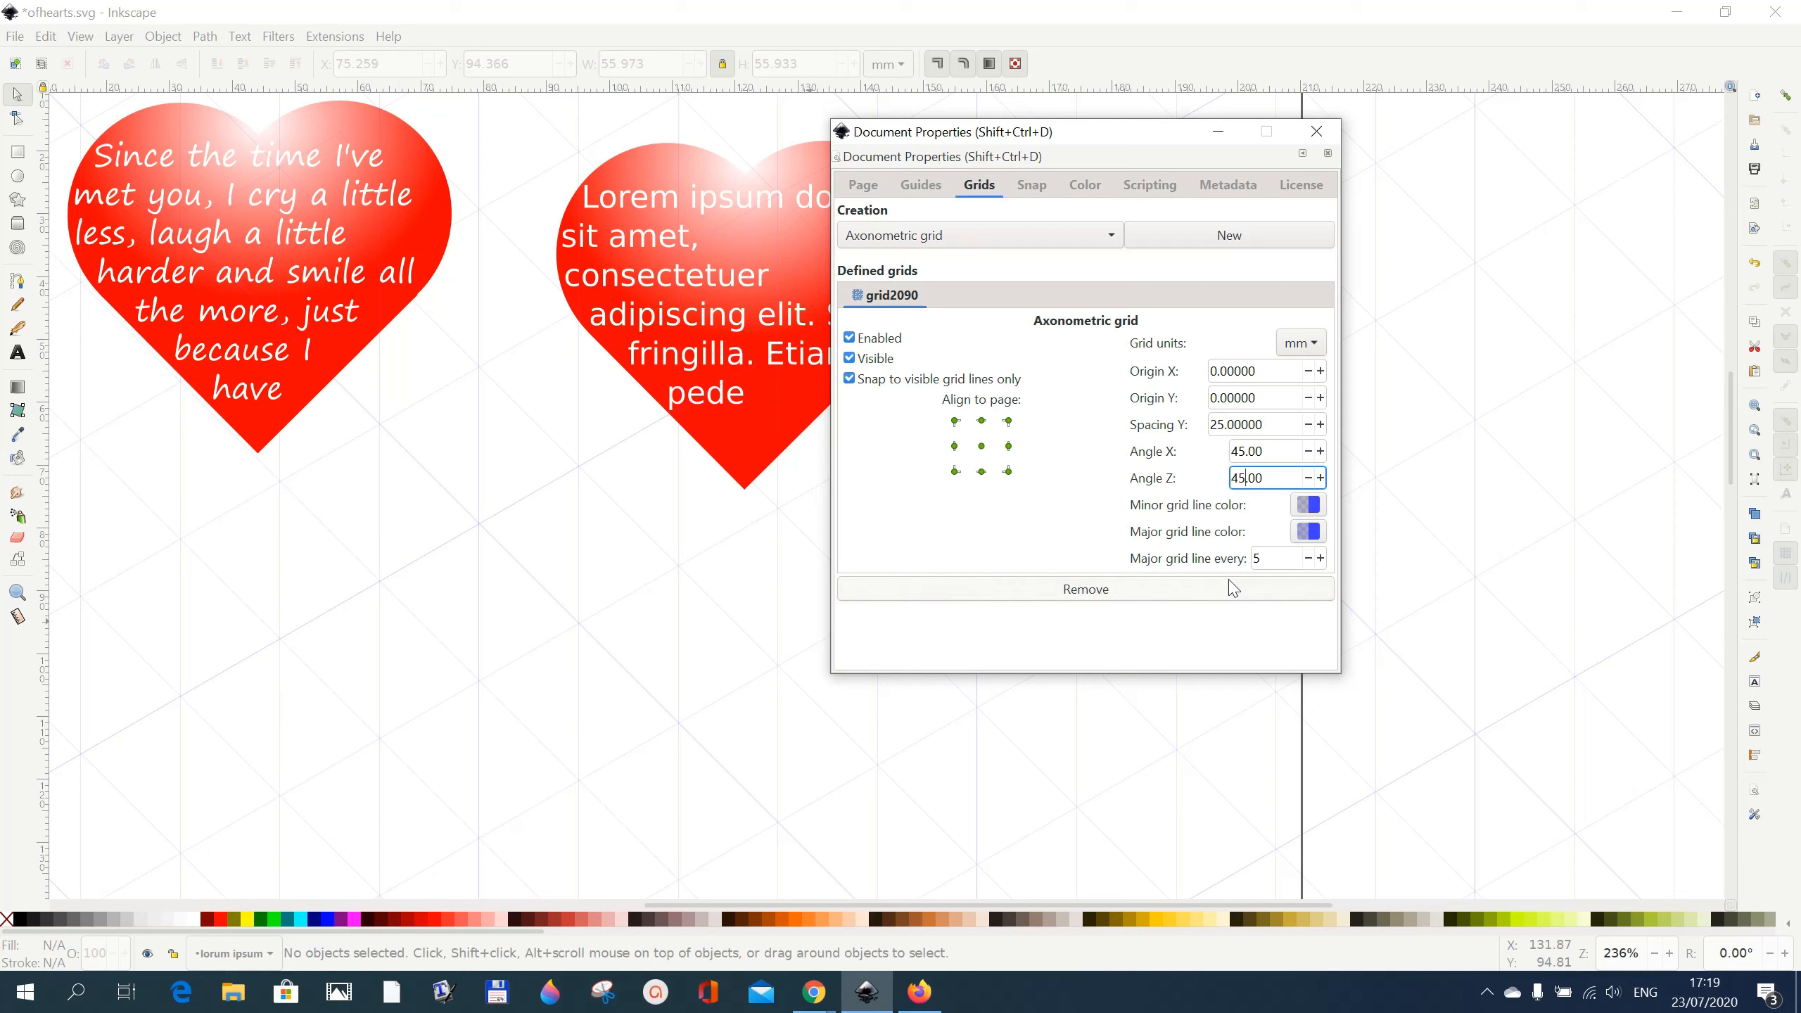
key("Return")
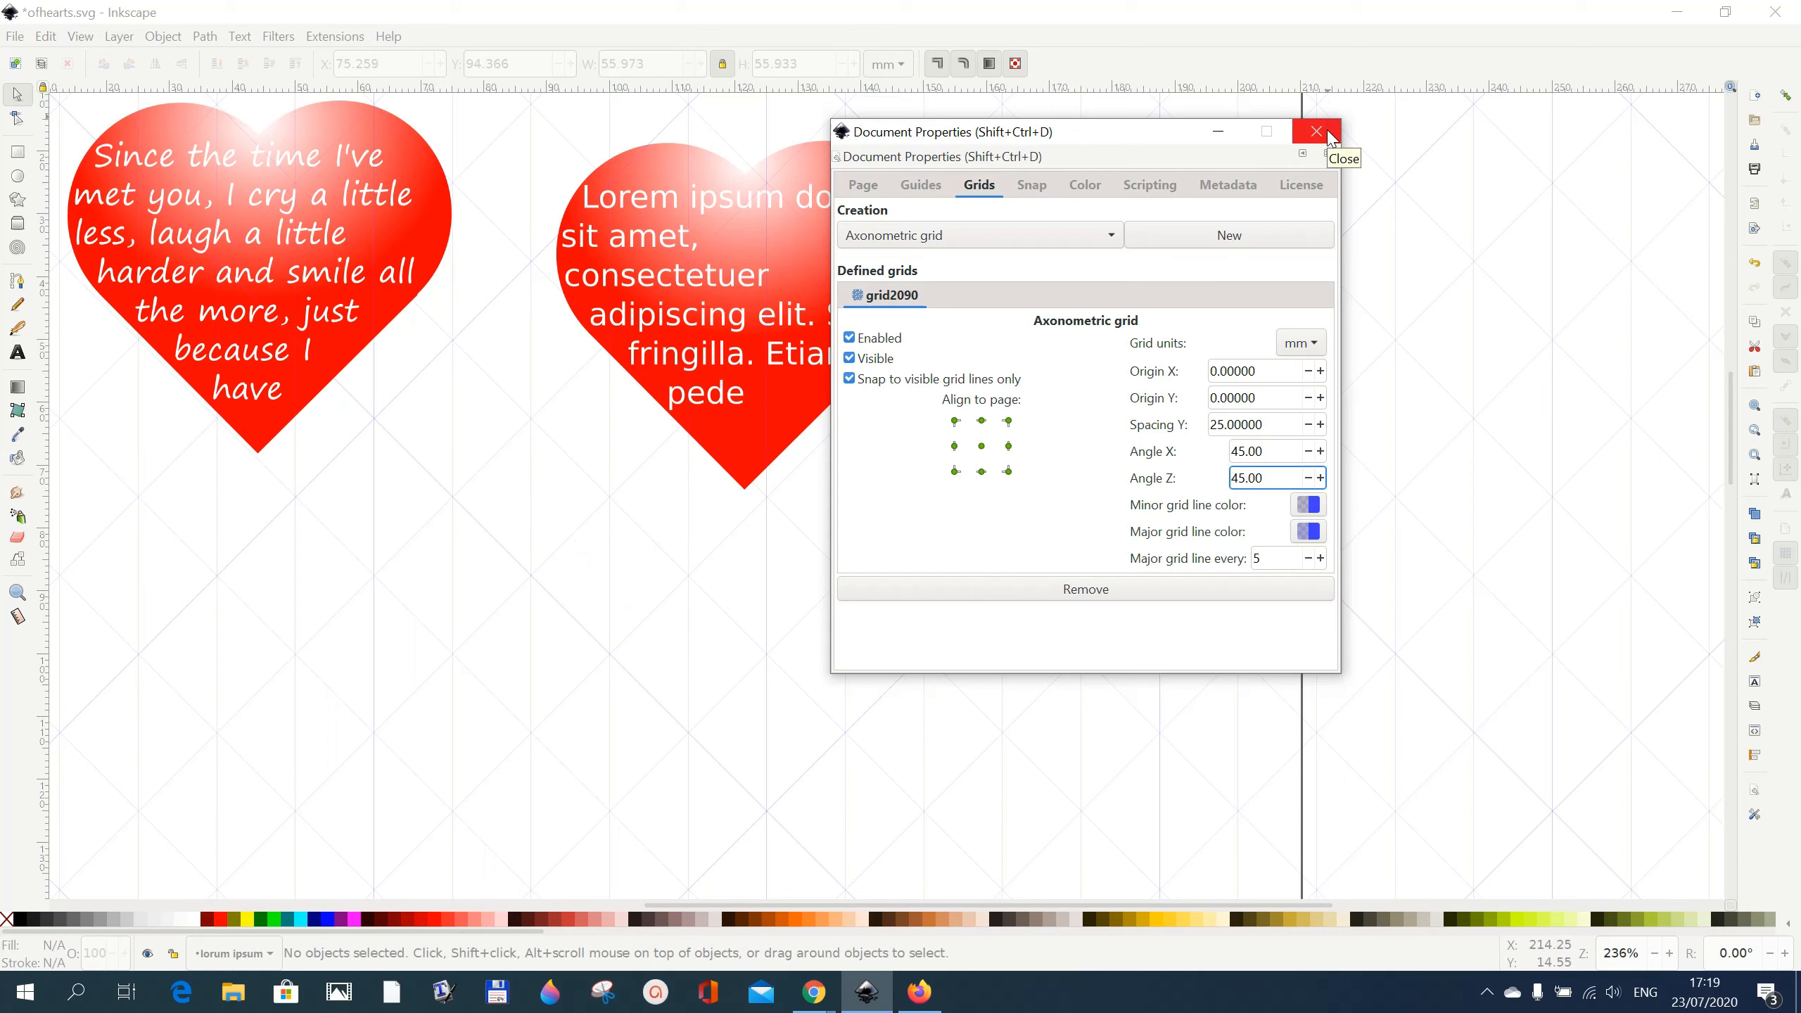
Set the alpha of the minor grid line color to 33 and close the document properties.
left_click(1308, 508)
left_click(867, 563)
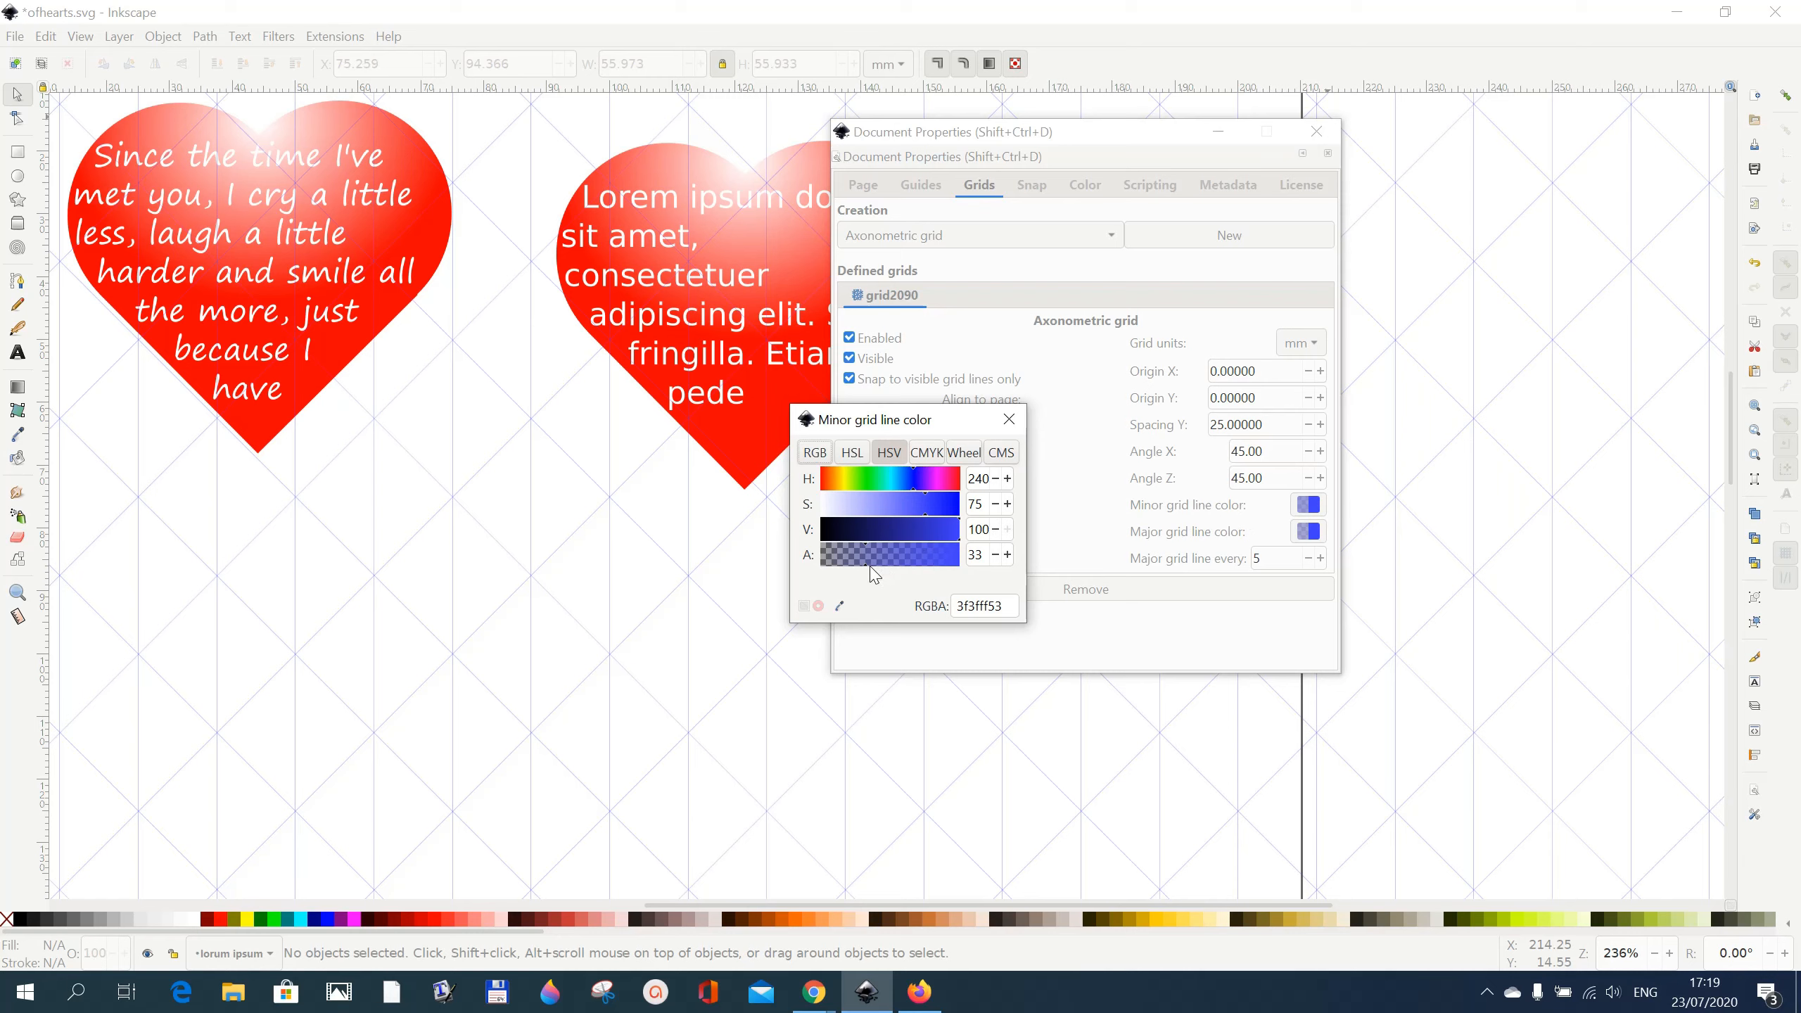
left_click(1010, 419)
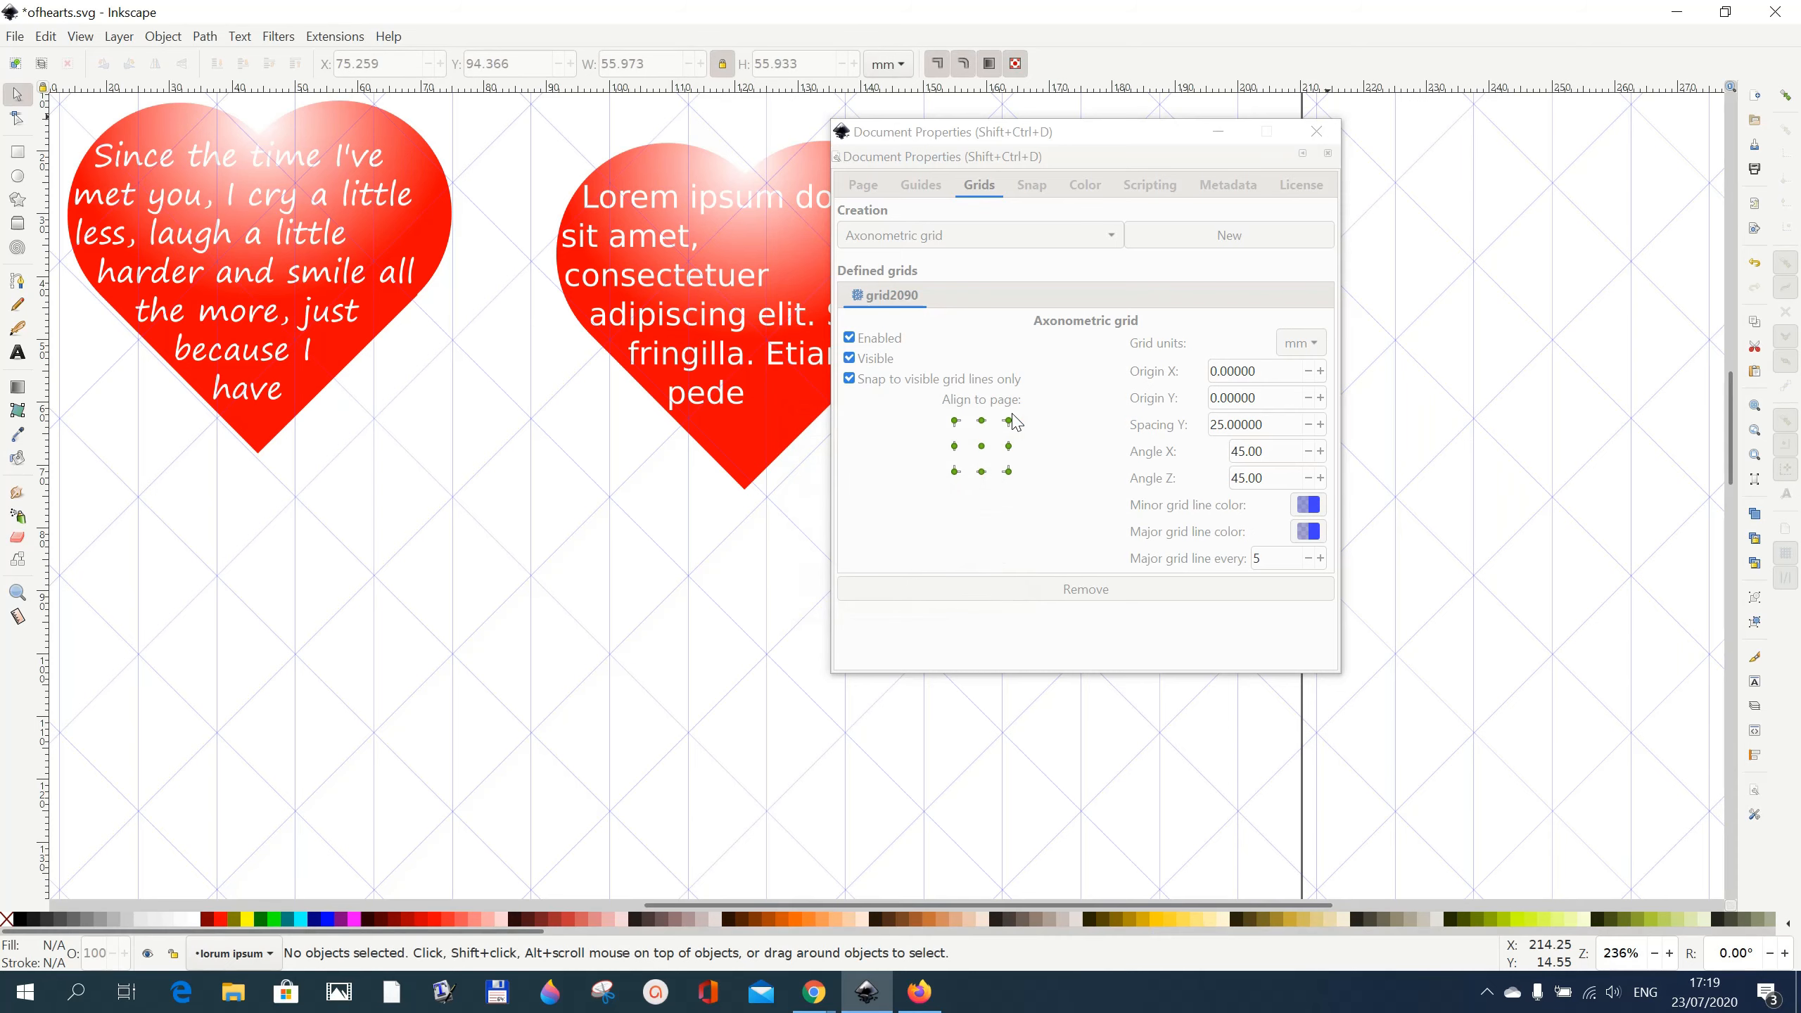
left_click(1318, 131)
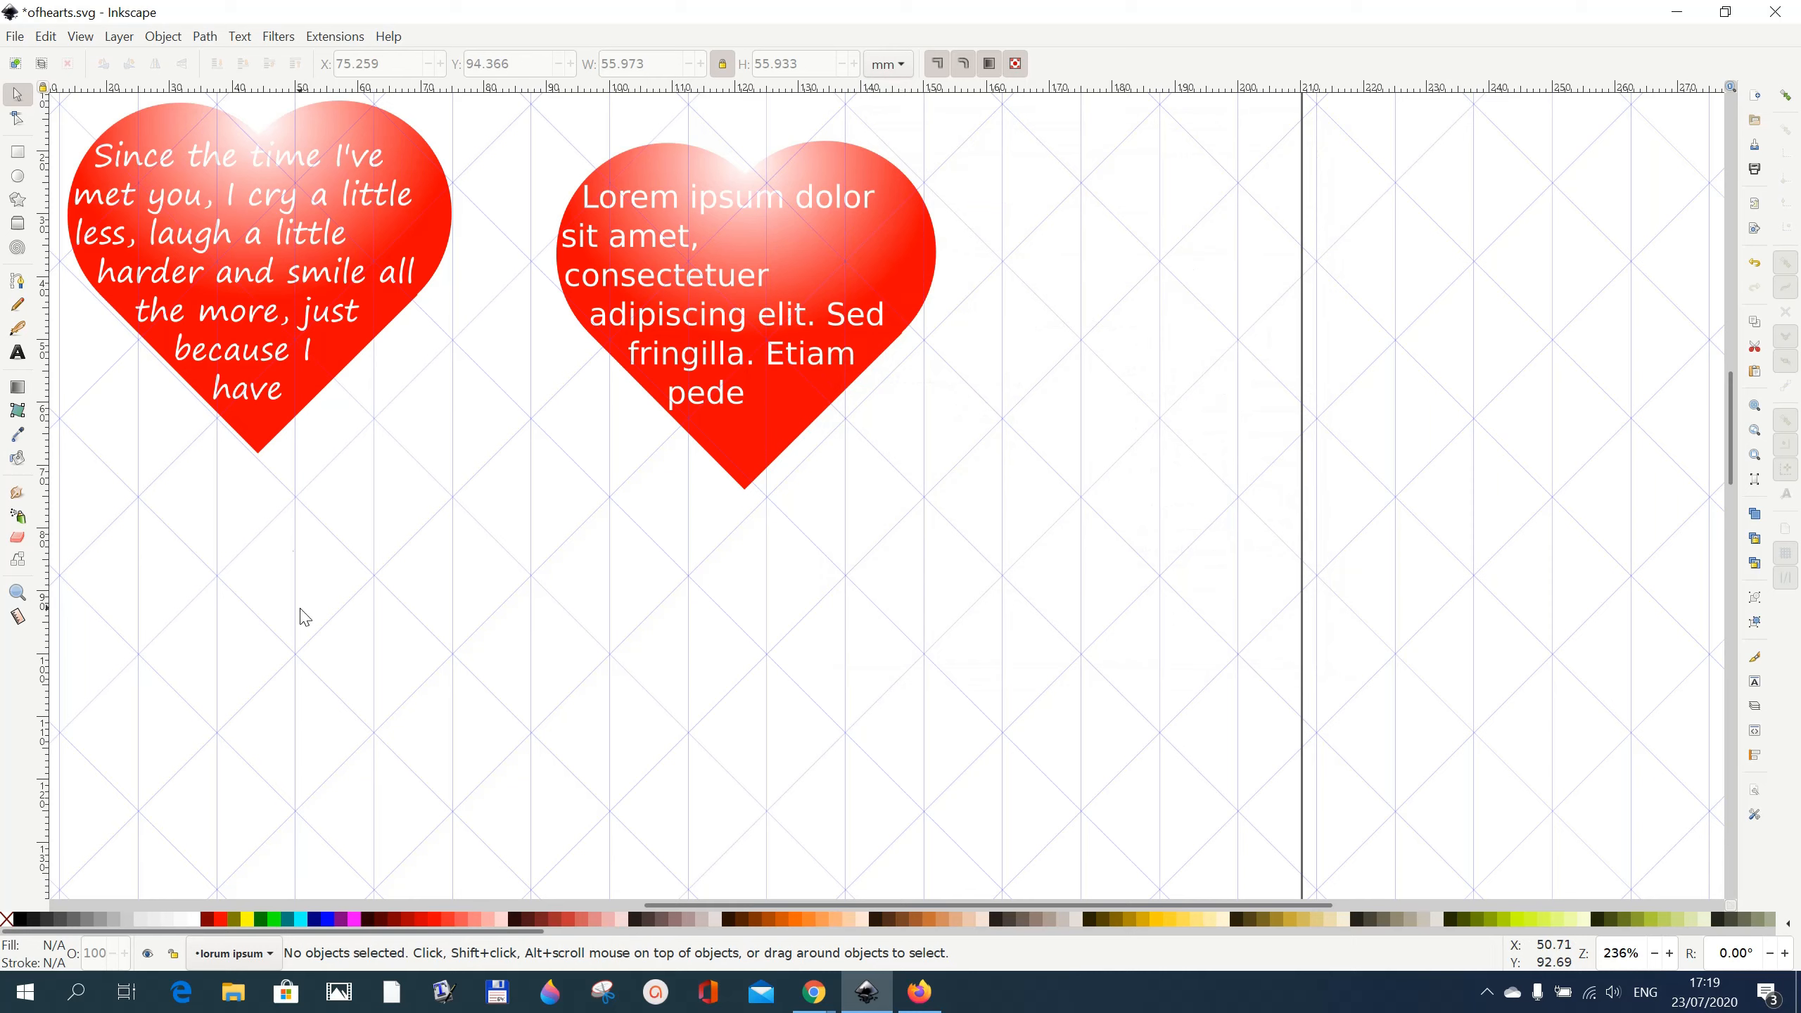
Draw a square about 32.5 mm wide, centred on the grid intersection at 100, 100 mm below the hearts.
left_click(18, 155)
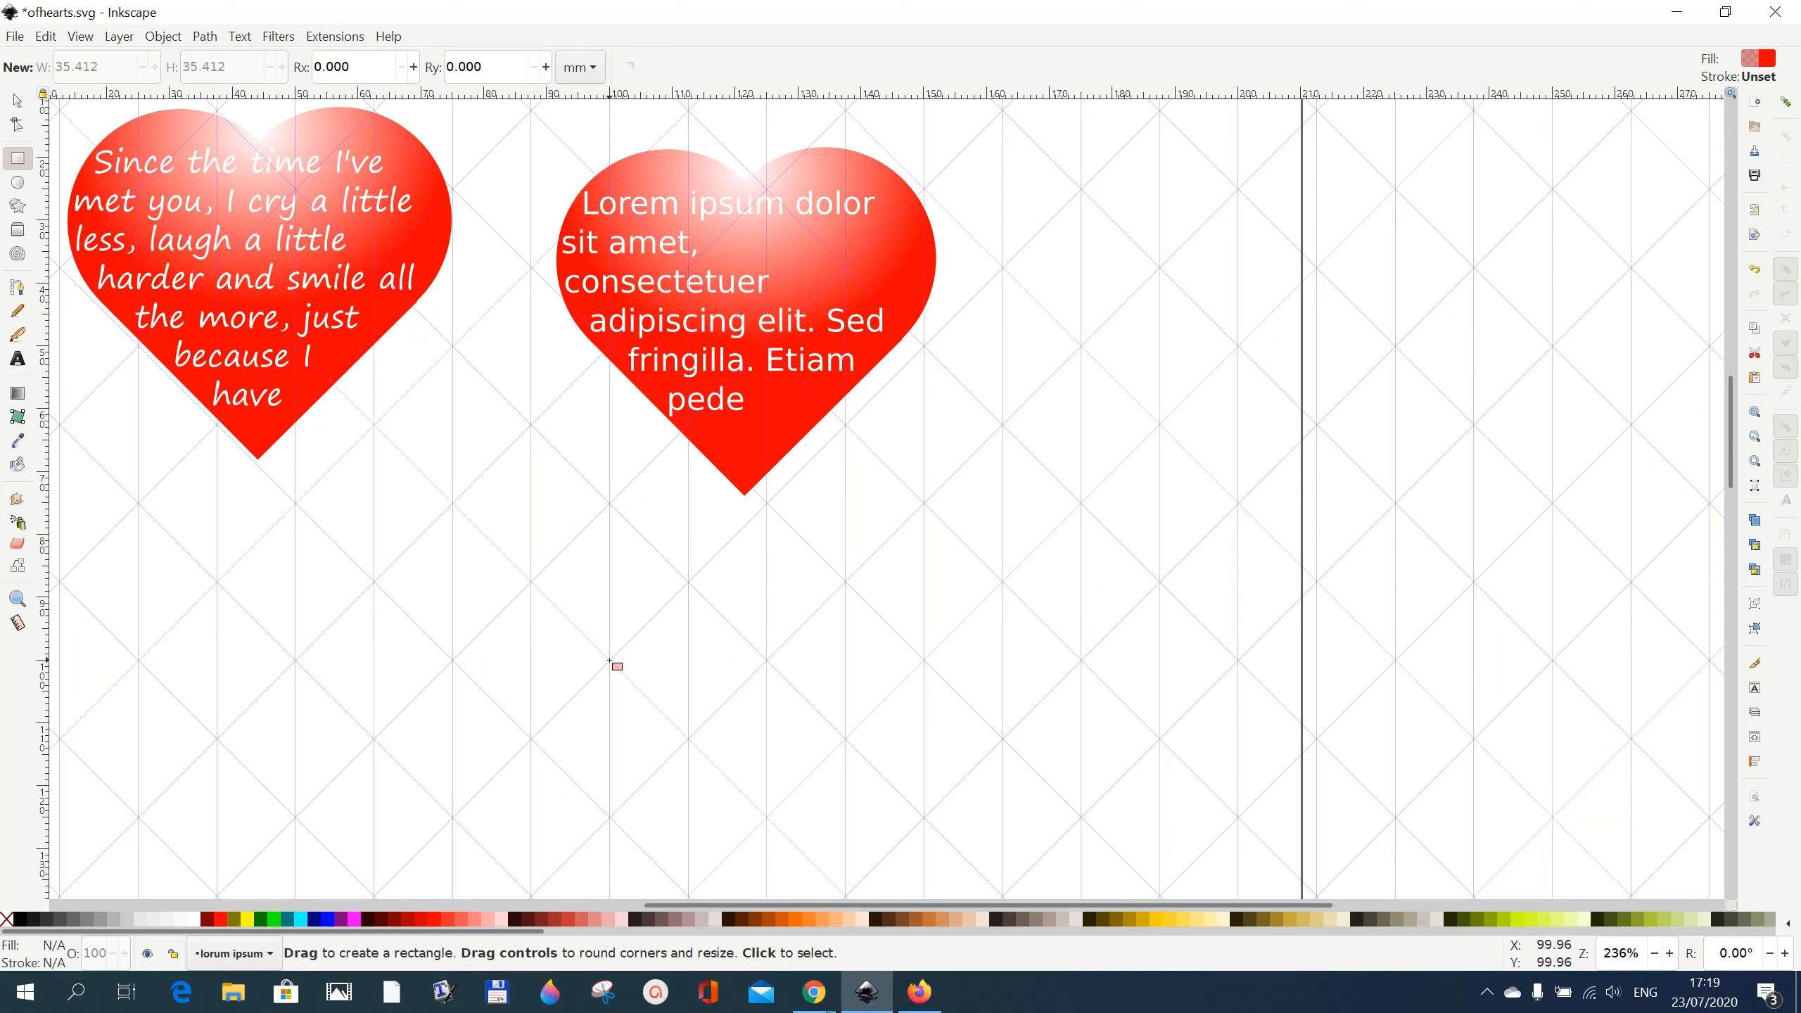
left_click_drag(609, 661, 727, 765)
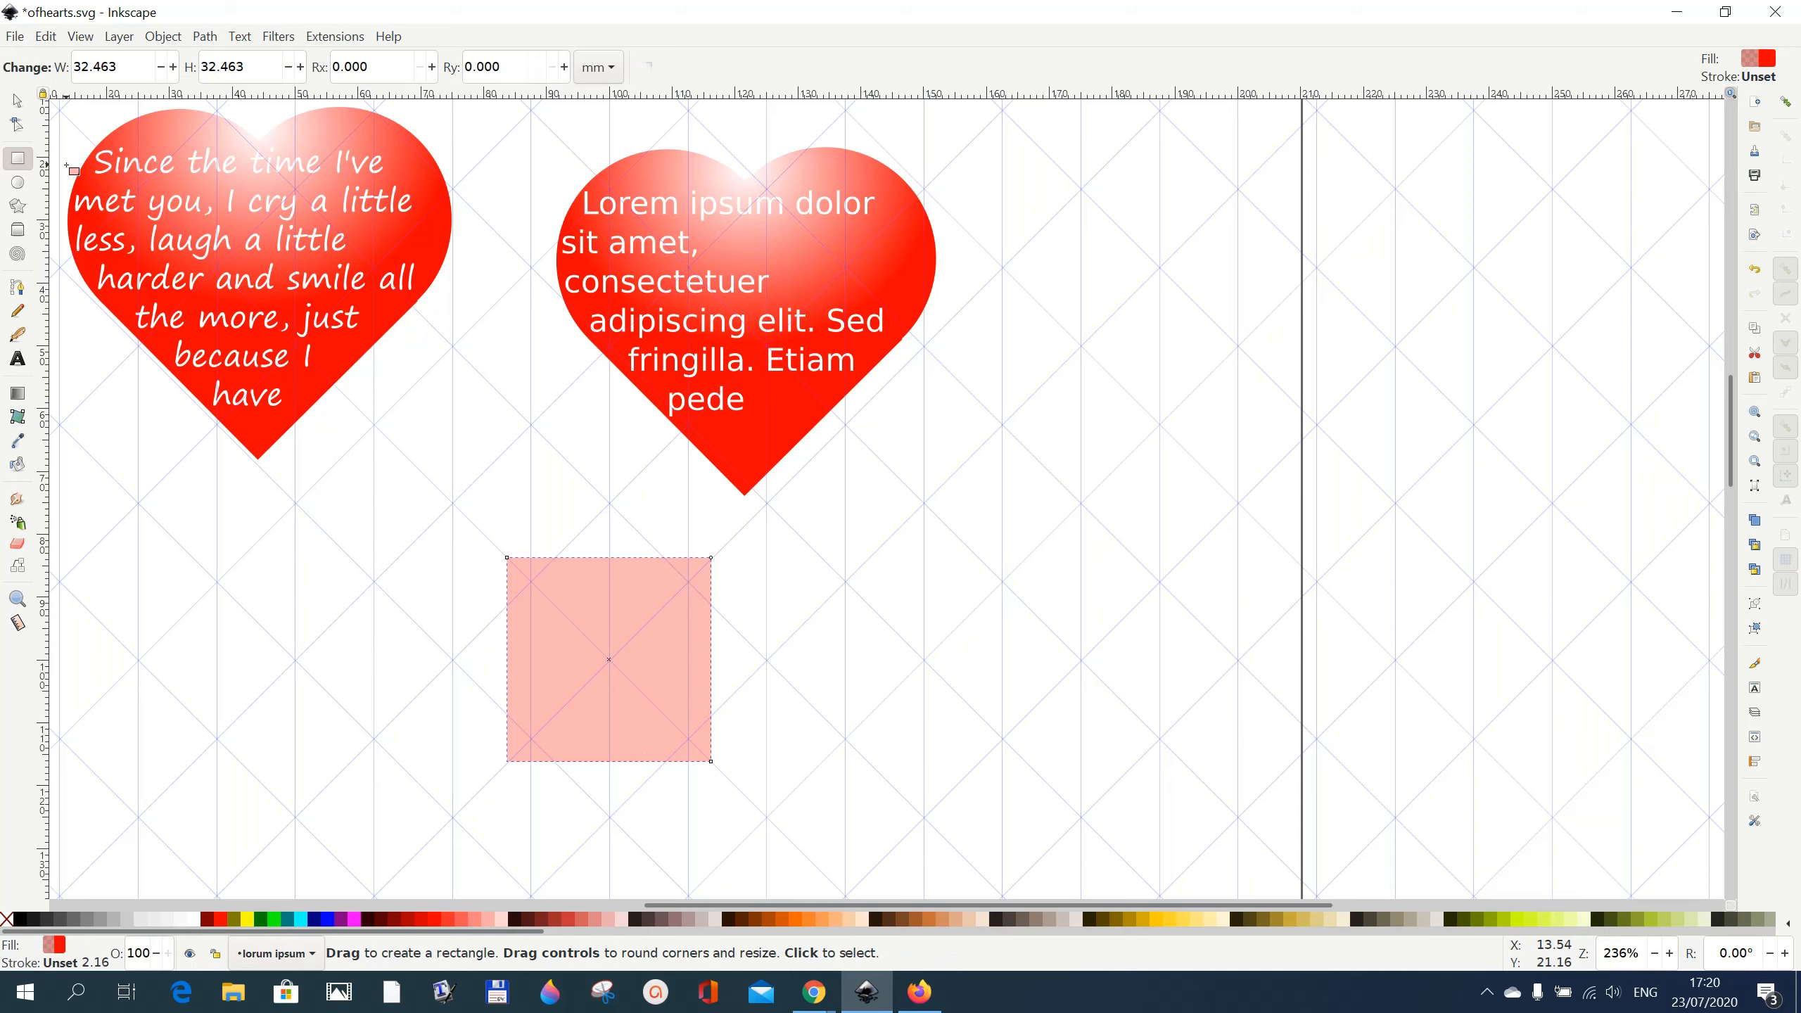
Try to rotate the square 45 degrees about its centre to make a diamond.
left_click(16, 103)
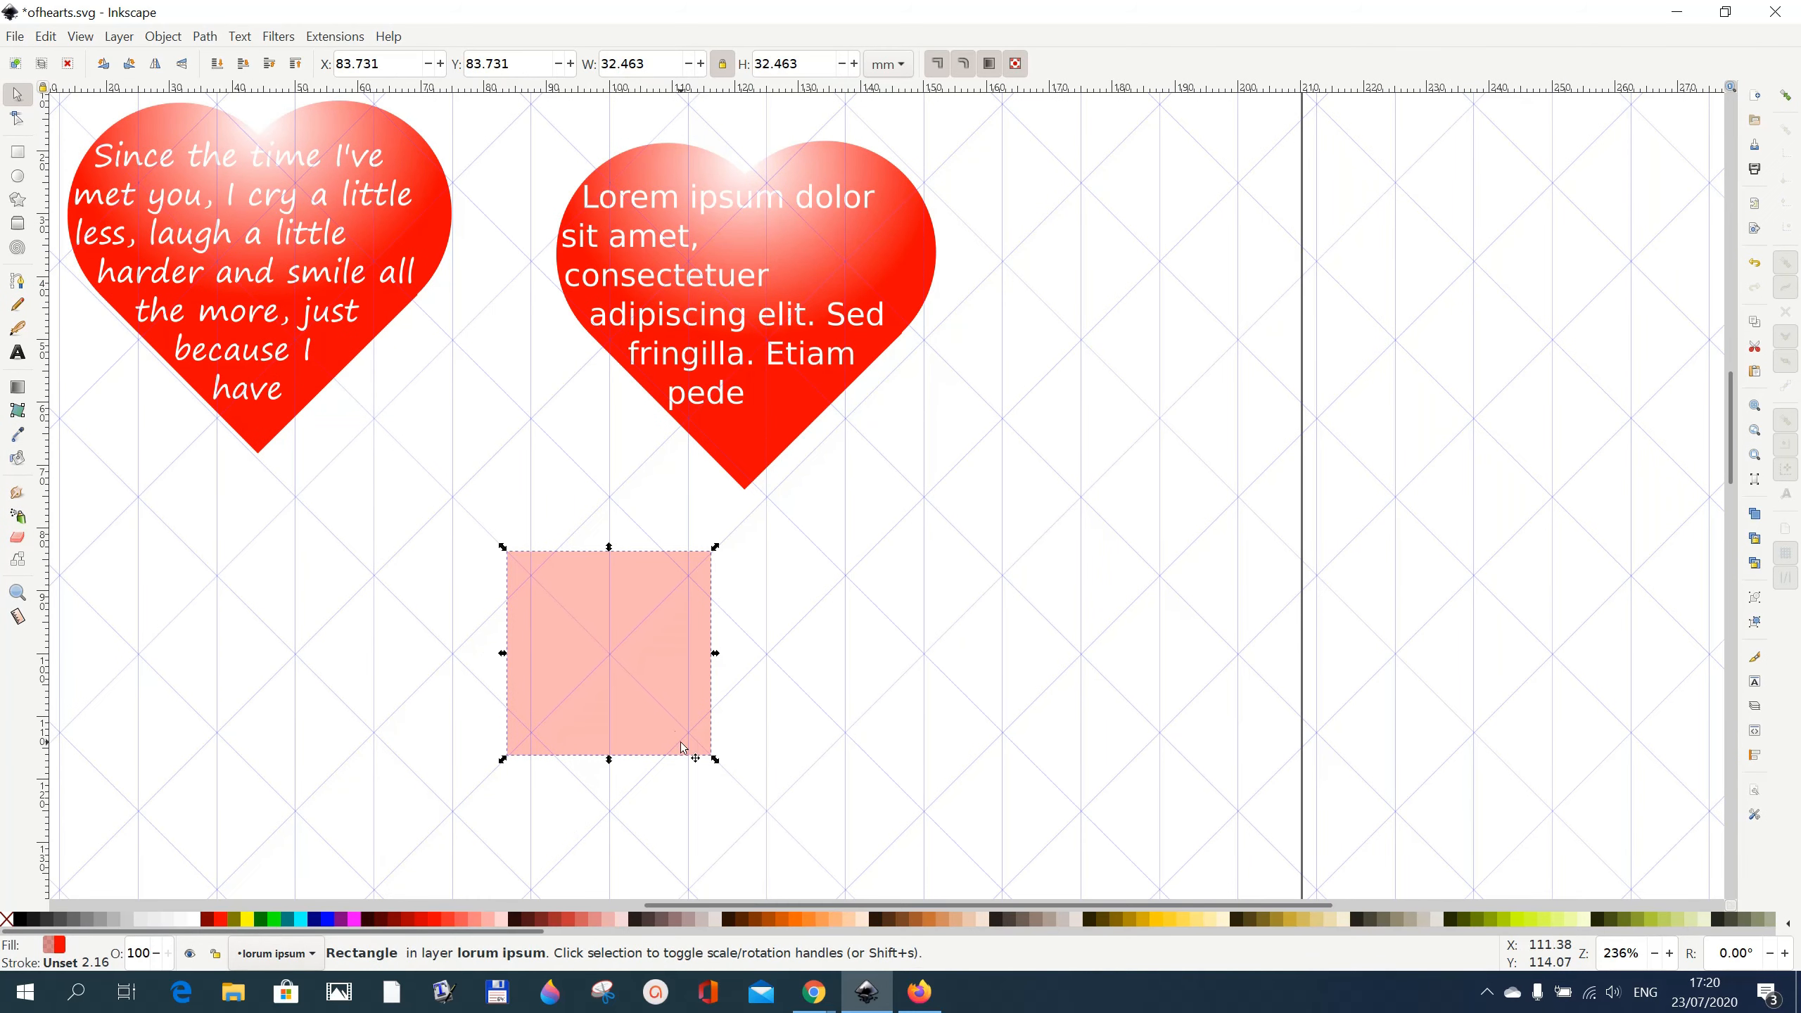
left_click(655, 712)
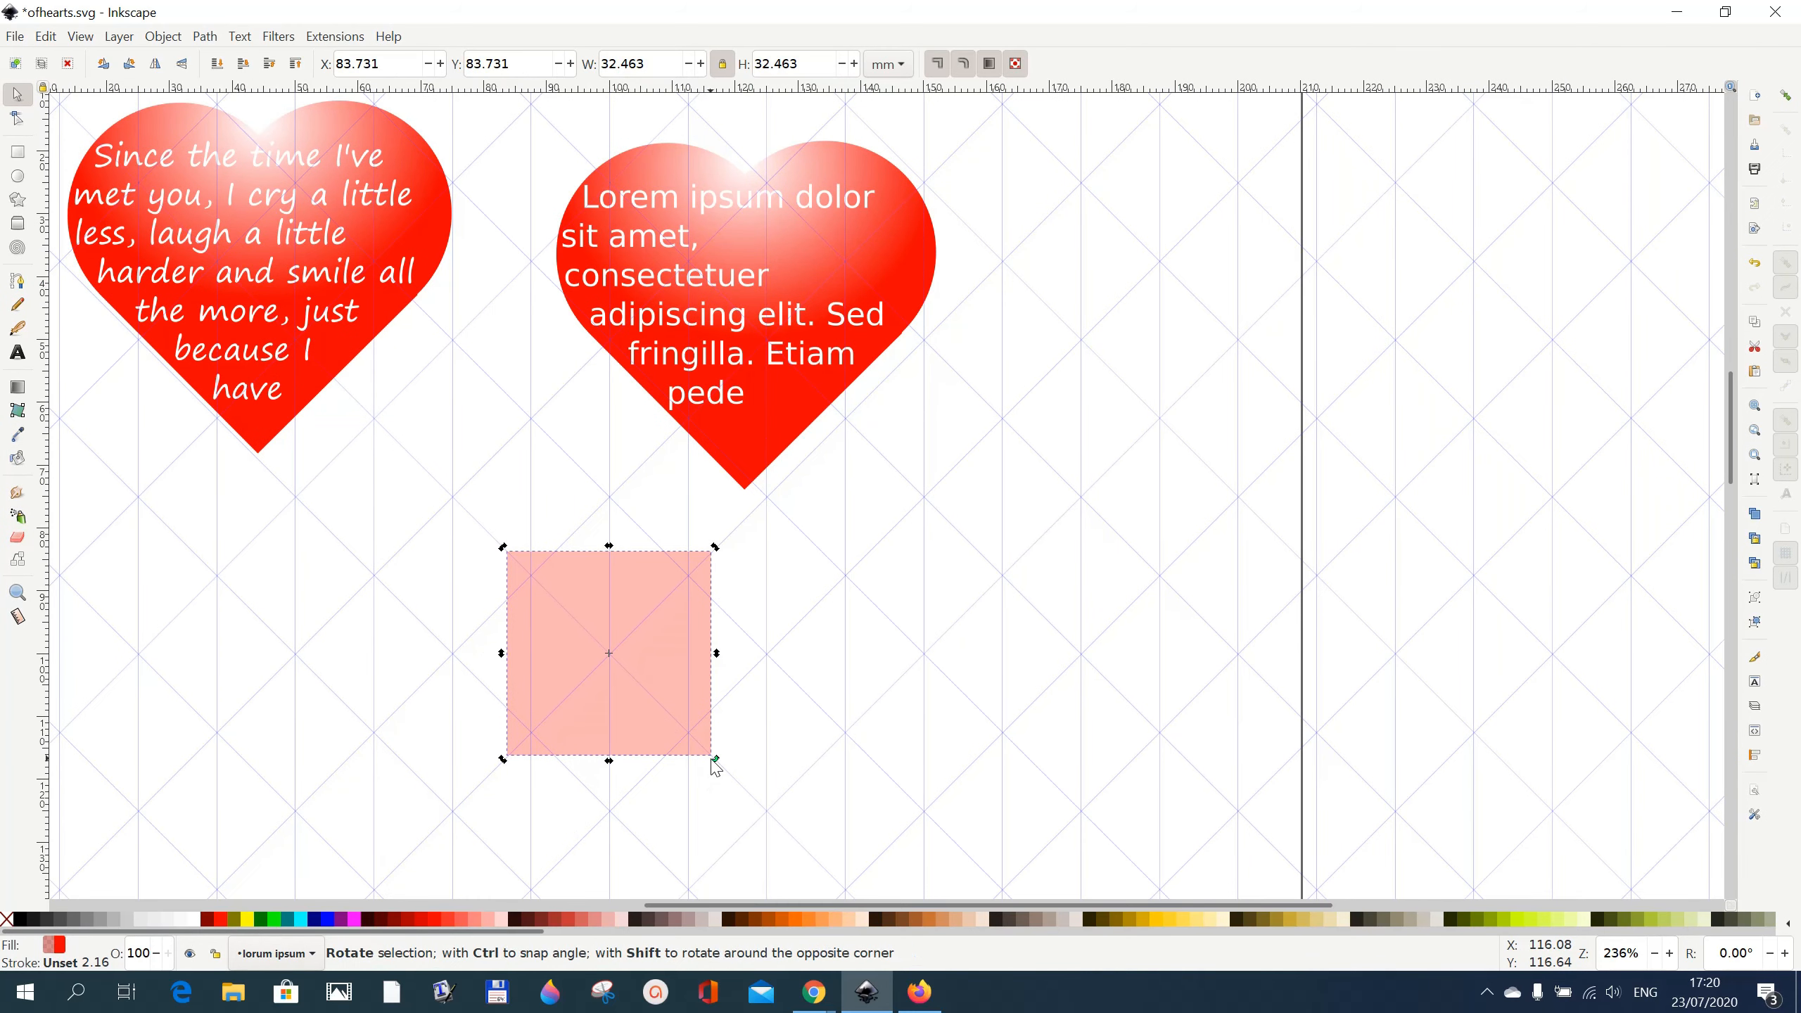
left_click_drag(717, 766, 615, 778)
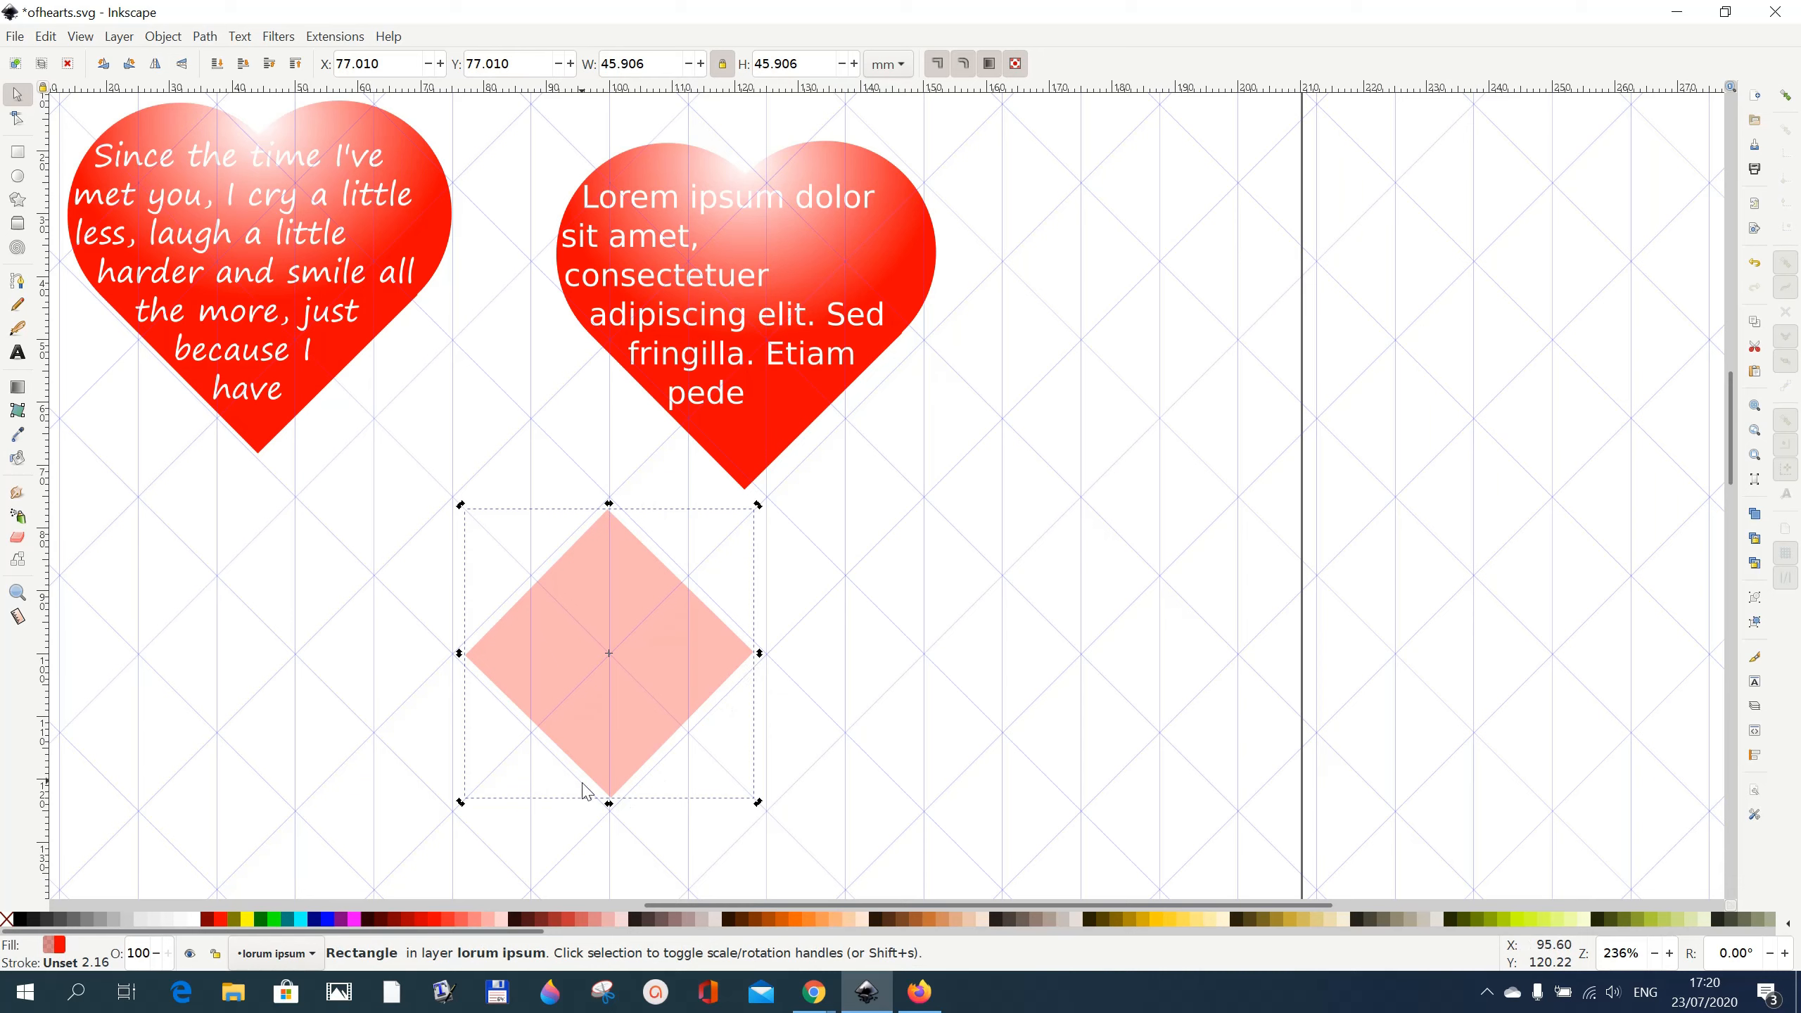
Try to enlarge the diamond uniformly about its centre to about 49.5 mm wide and fine-tune its rotation.
left_click(717, 681)
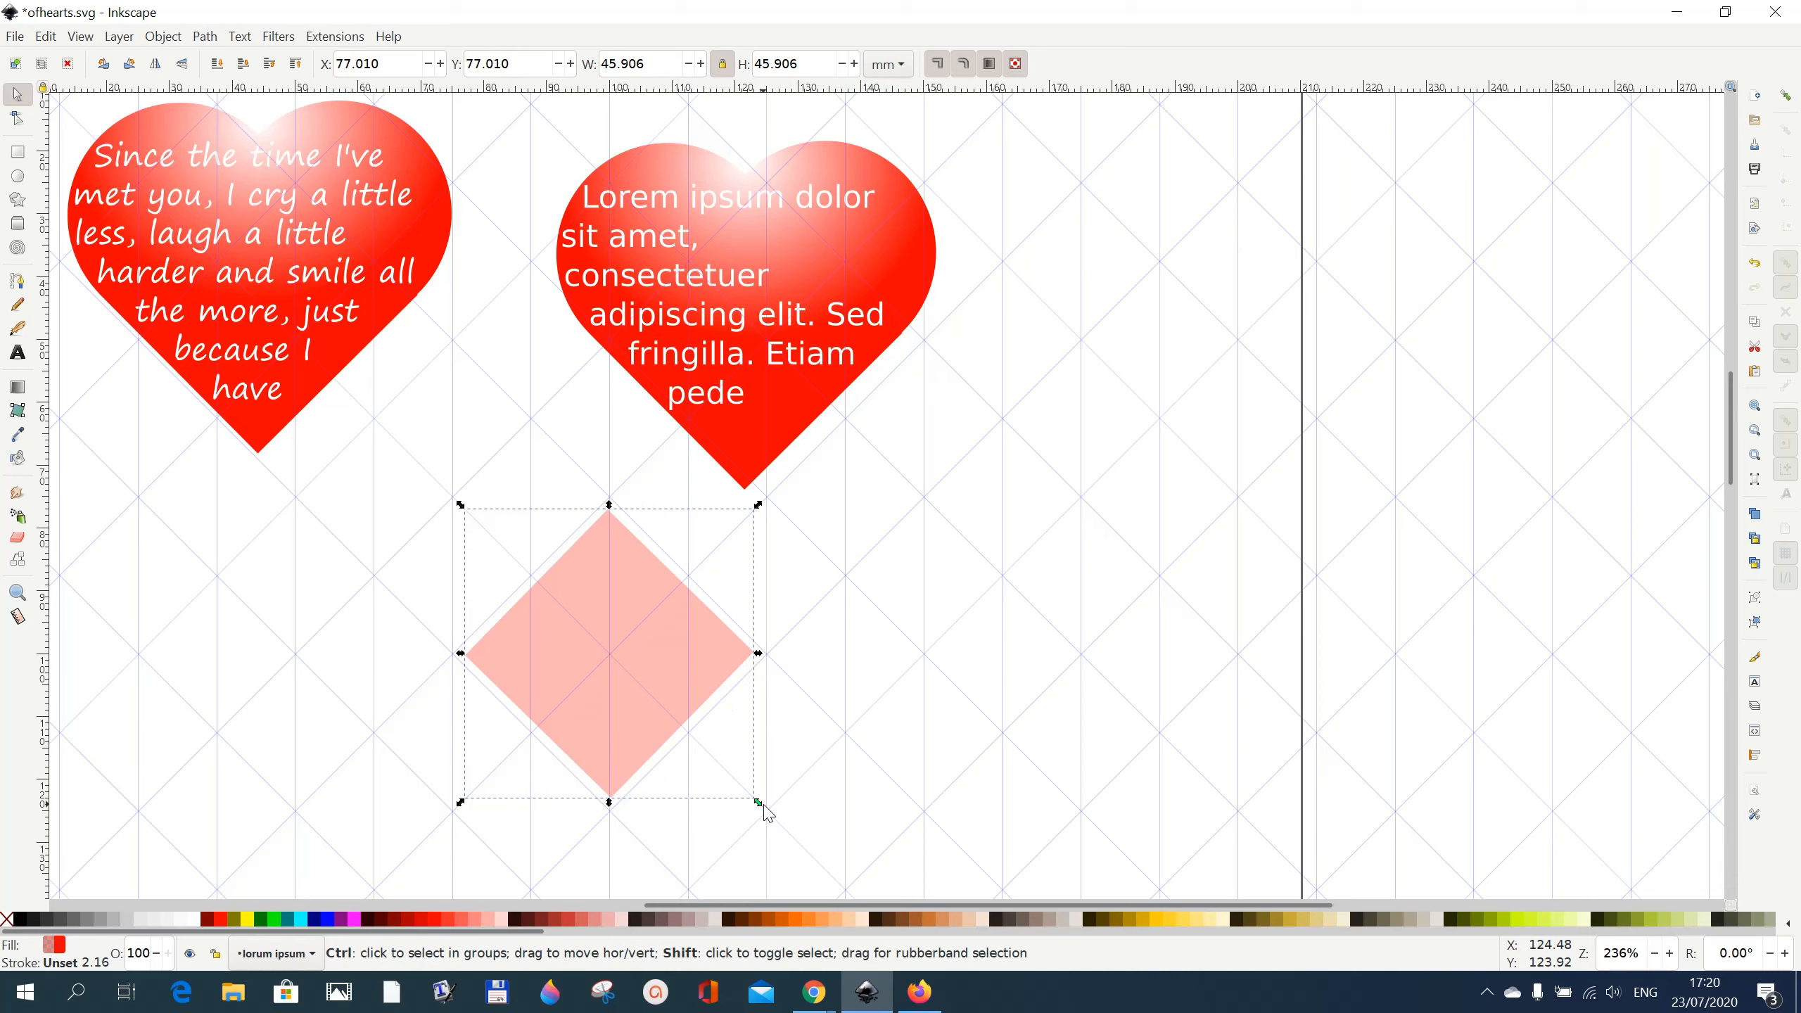
left_click_drag(756, 803, 771, 817)
left_click_drag(614, 586, 613, 581)
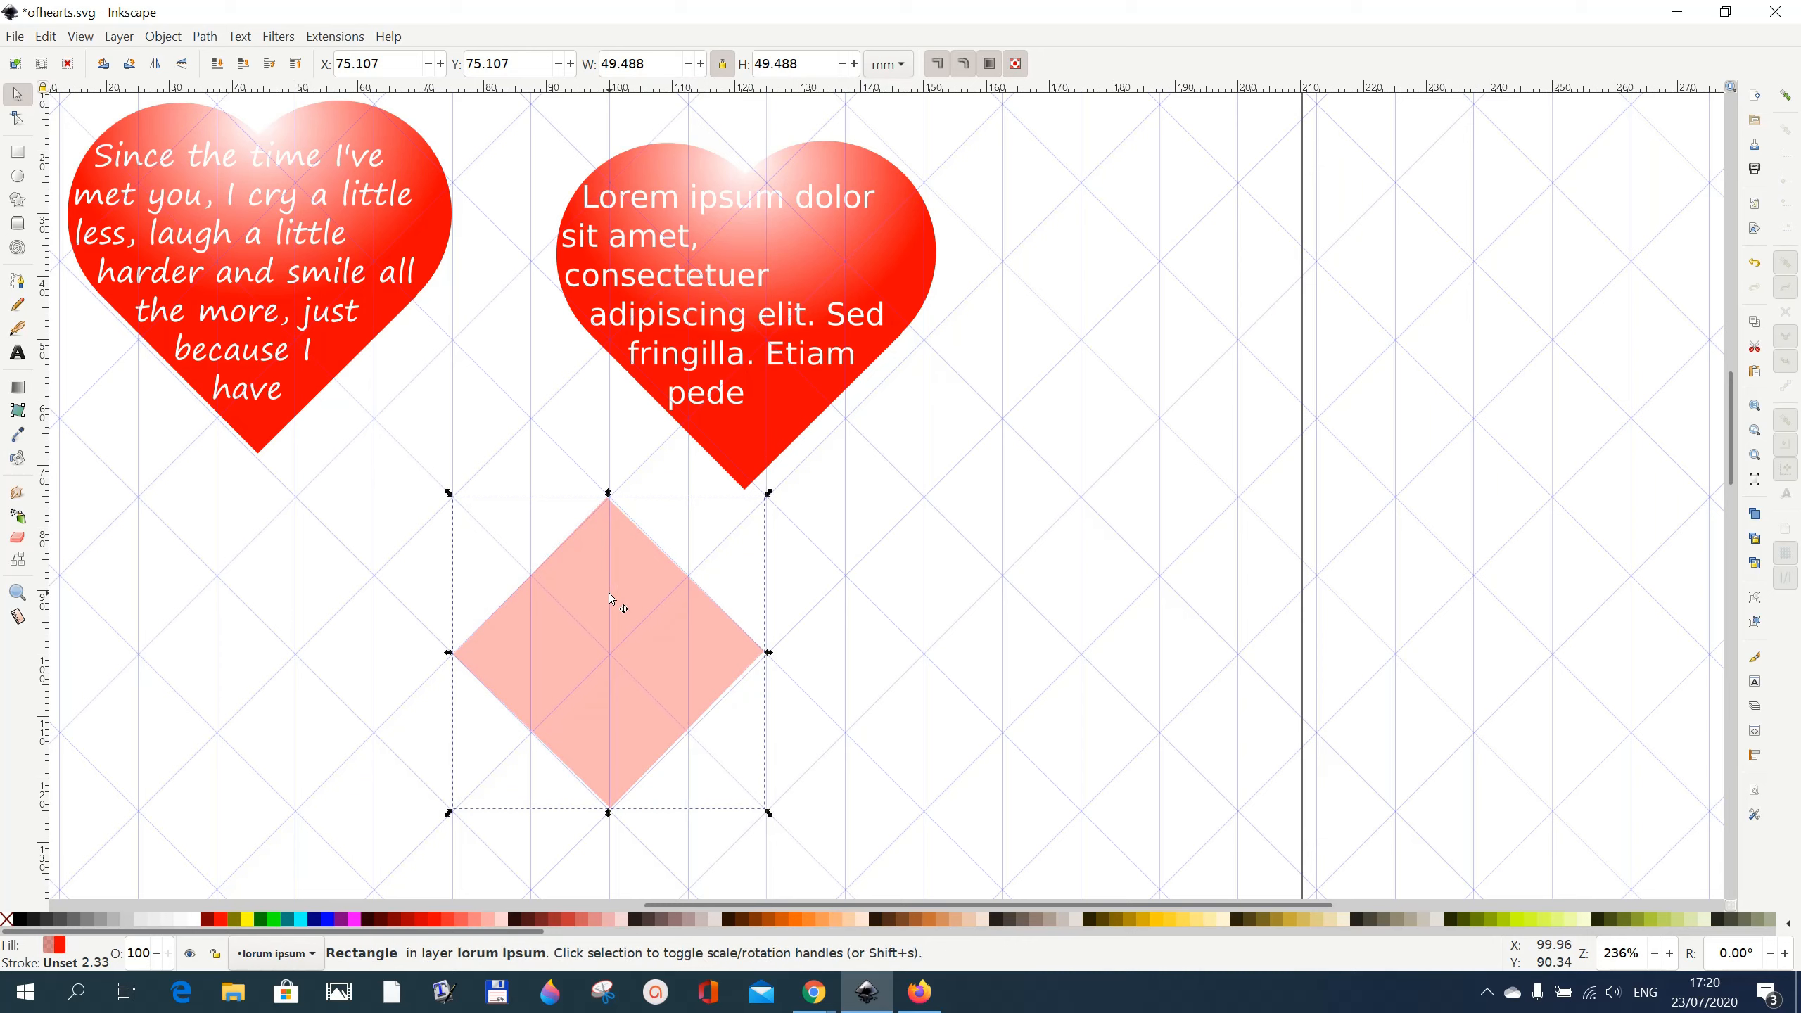
left_click(673, 701)
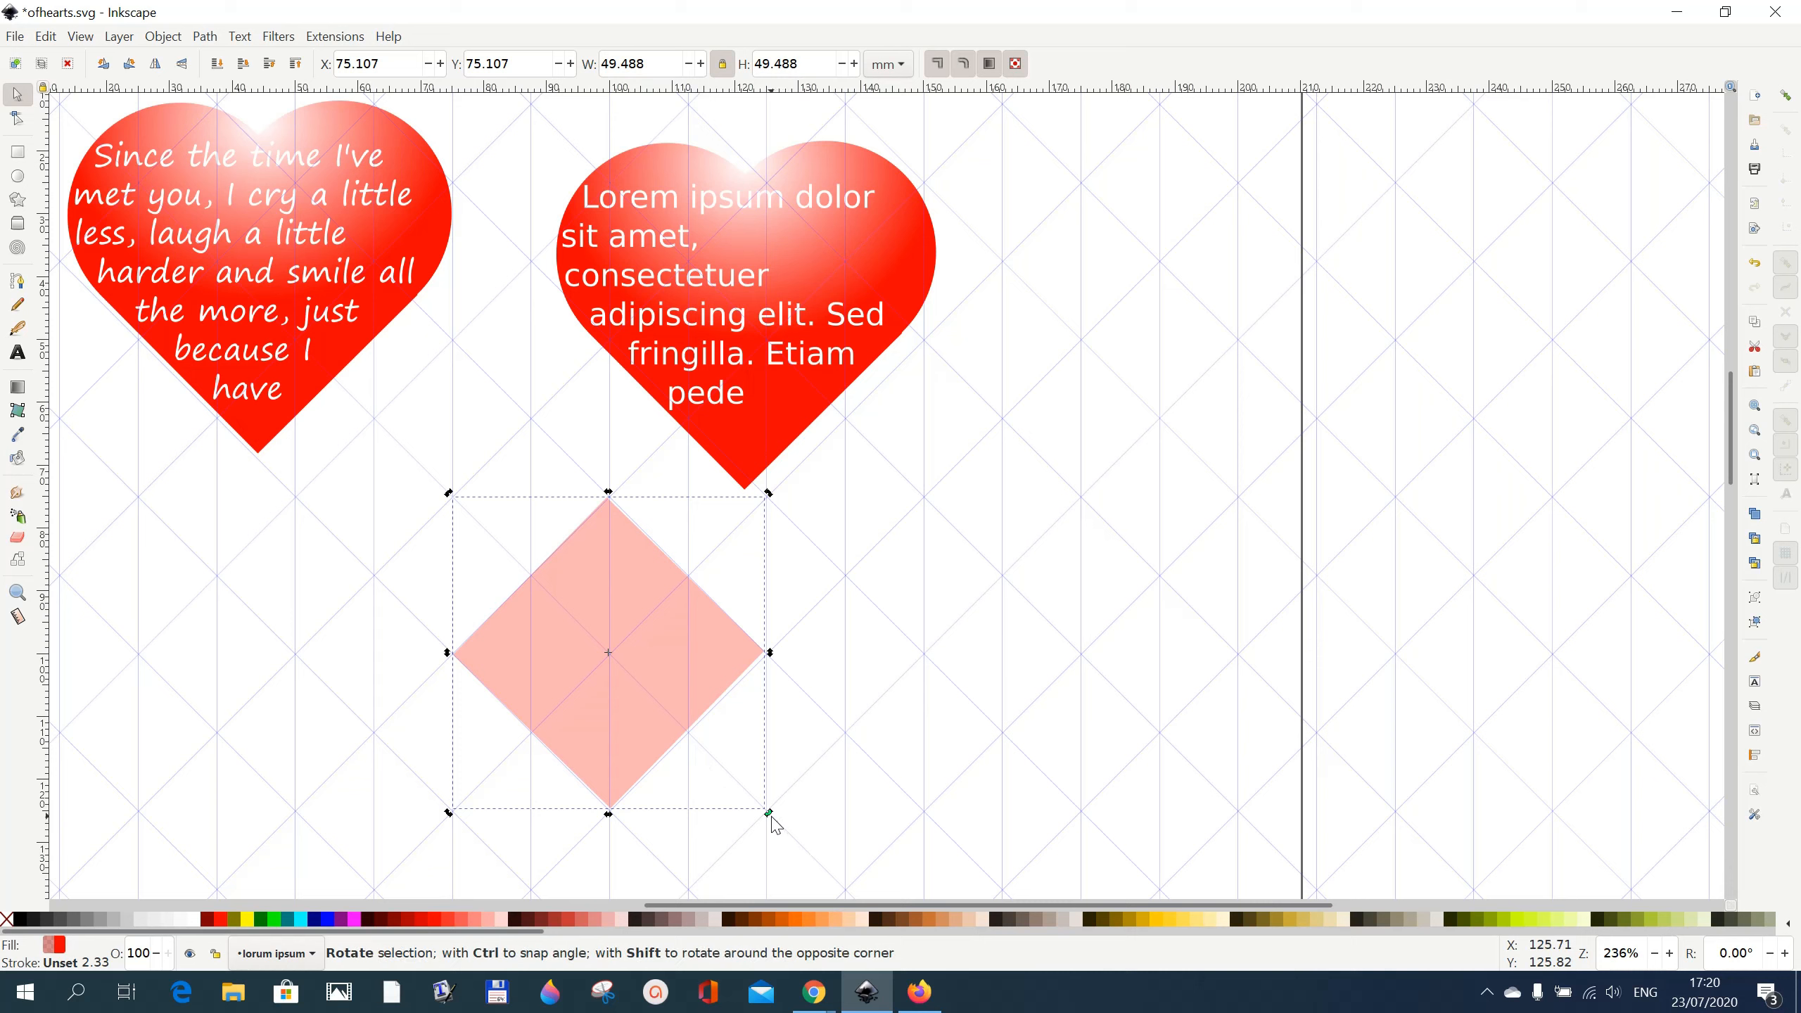
left_click_drag(769, 814, 766, 812)
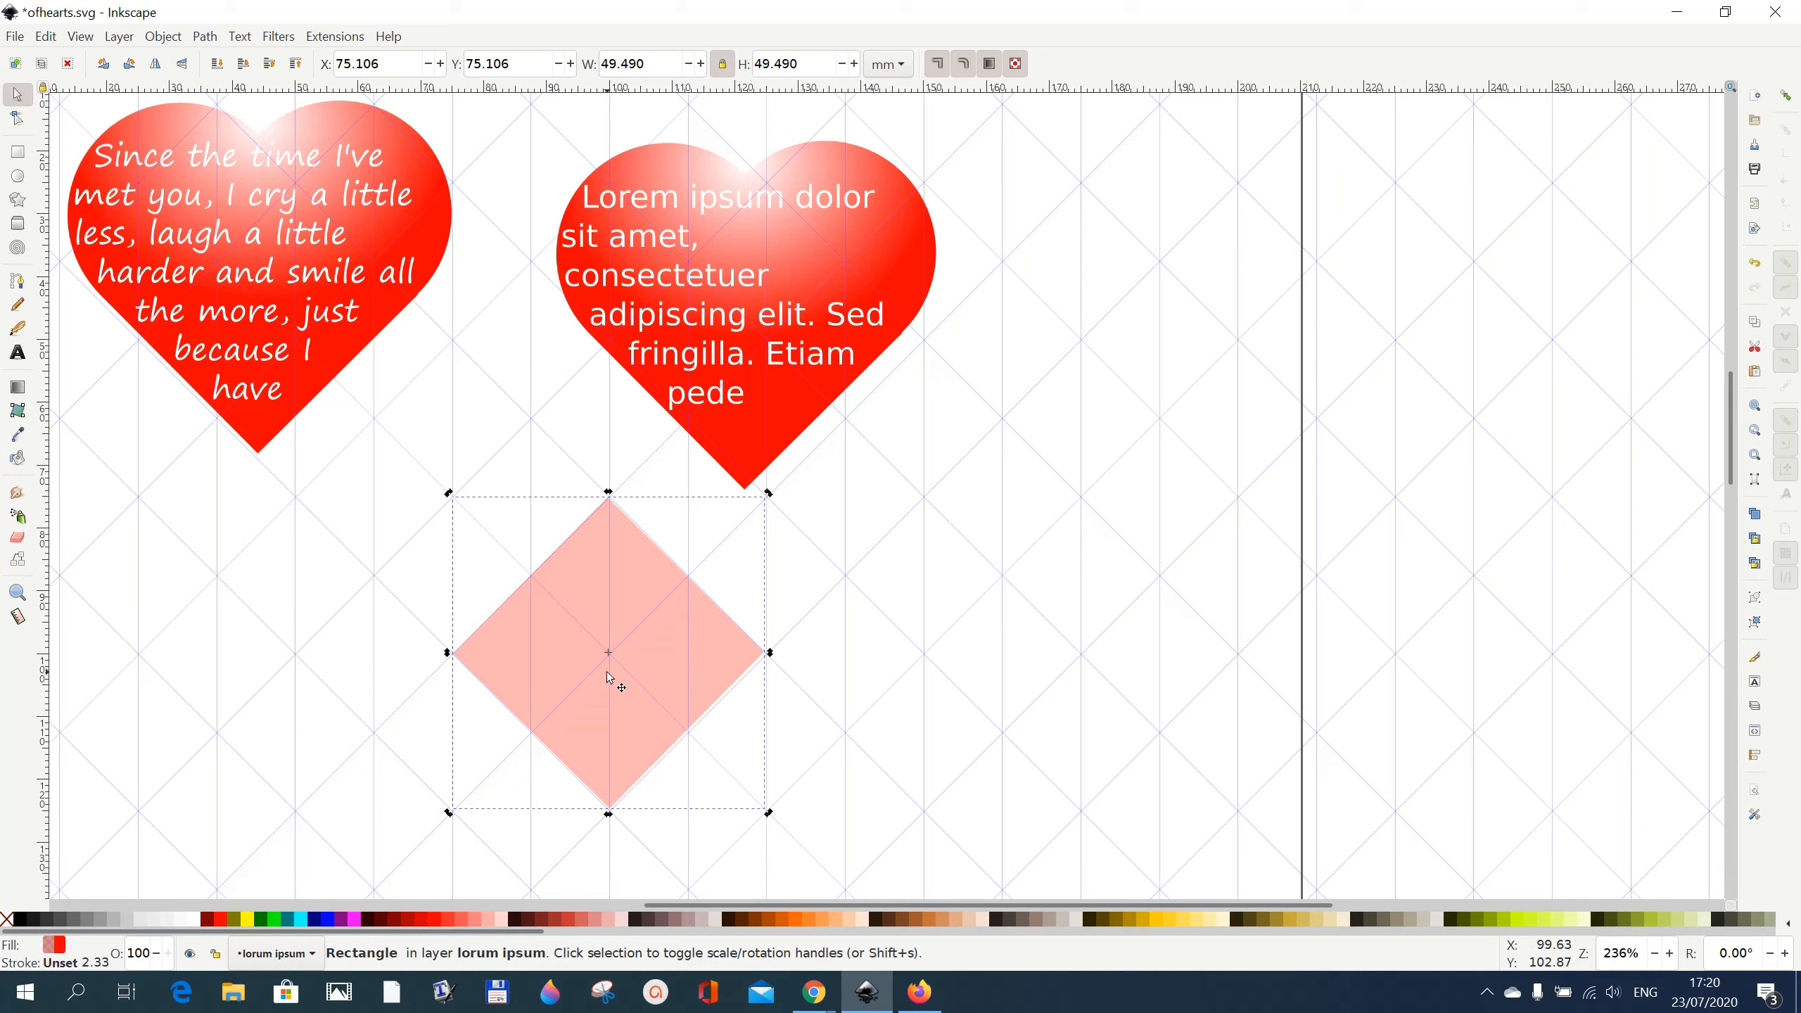
Undo the edits to the diamond and restore the unrotated square.
left_click(1757, 264)
left_click(1758, 266)
left_click(1759, 268)
left_click(1760, 269)
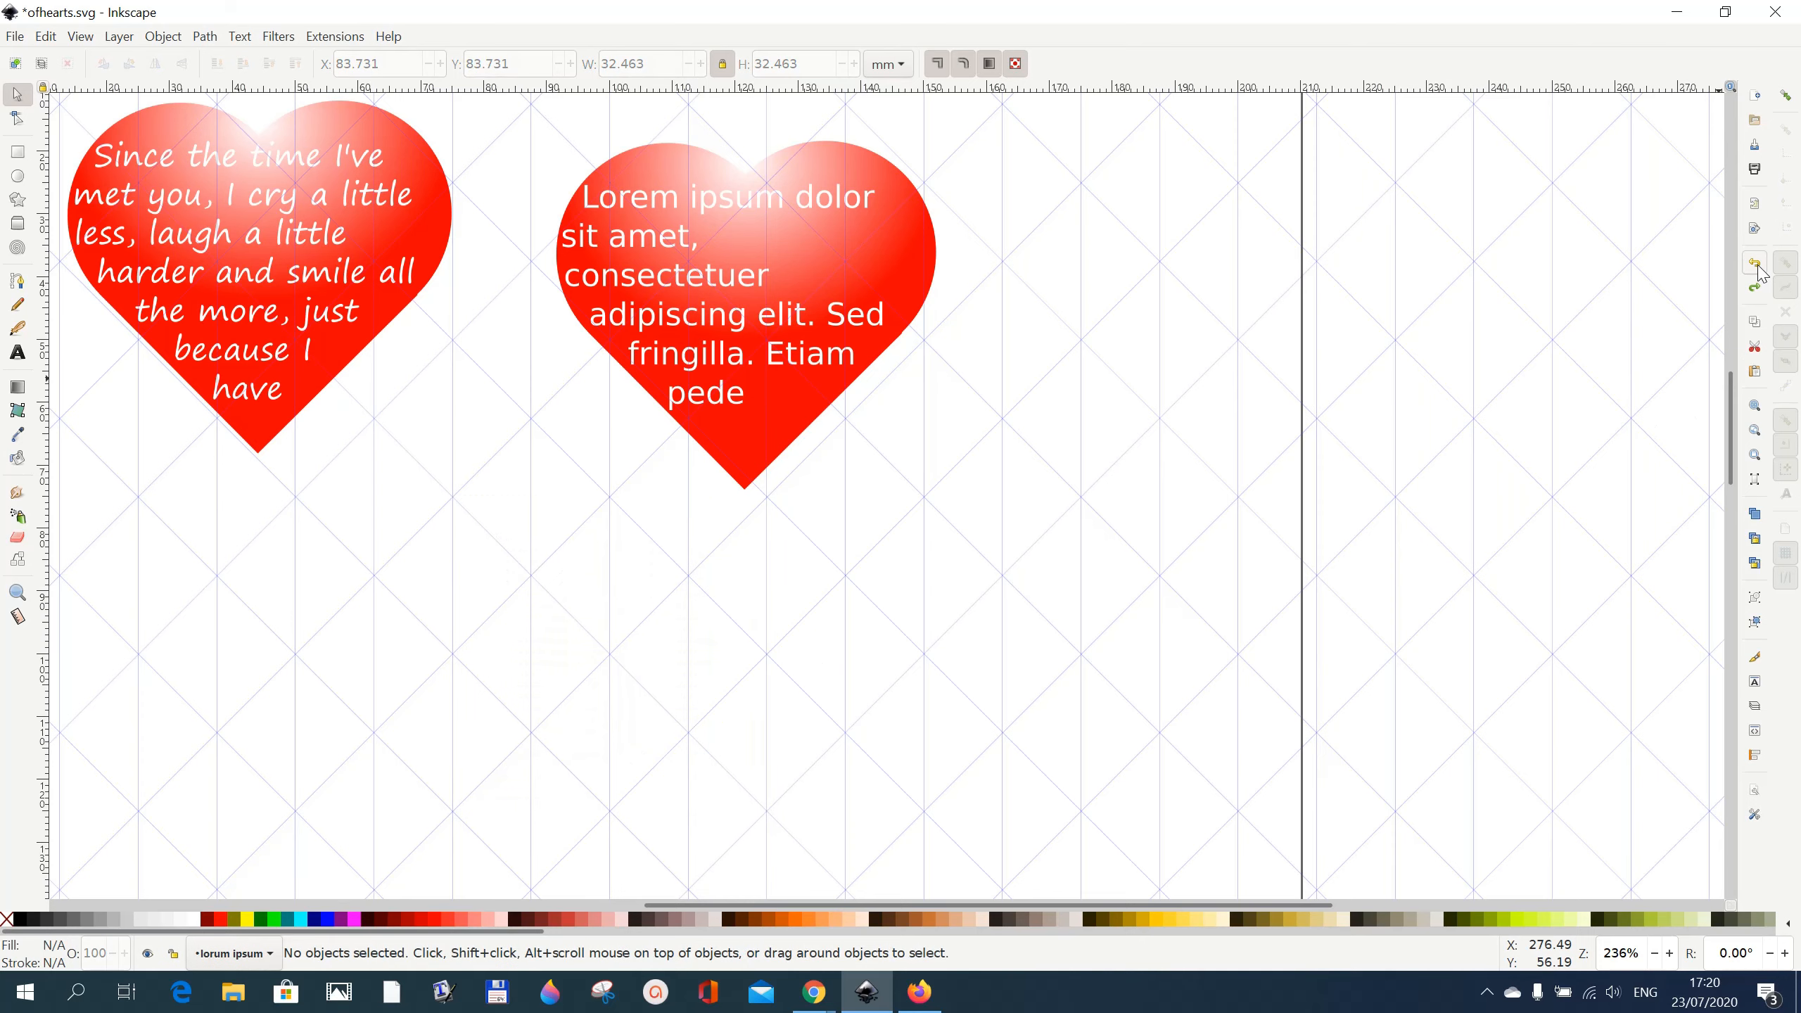
left_click(1755, 289)
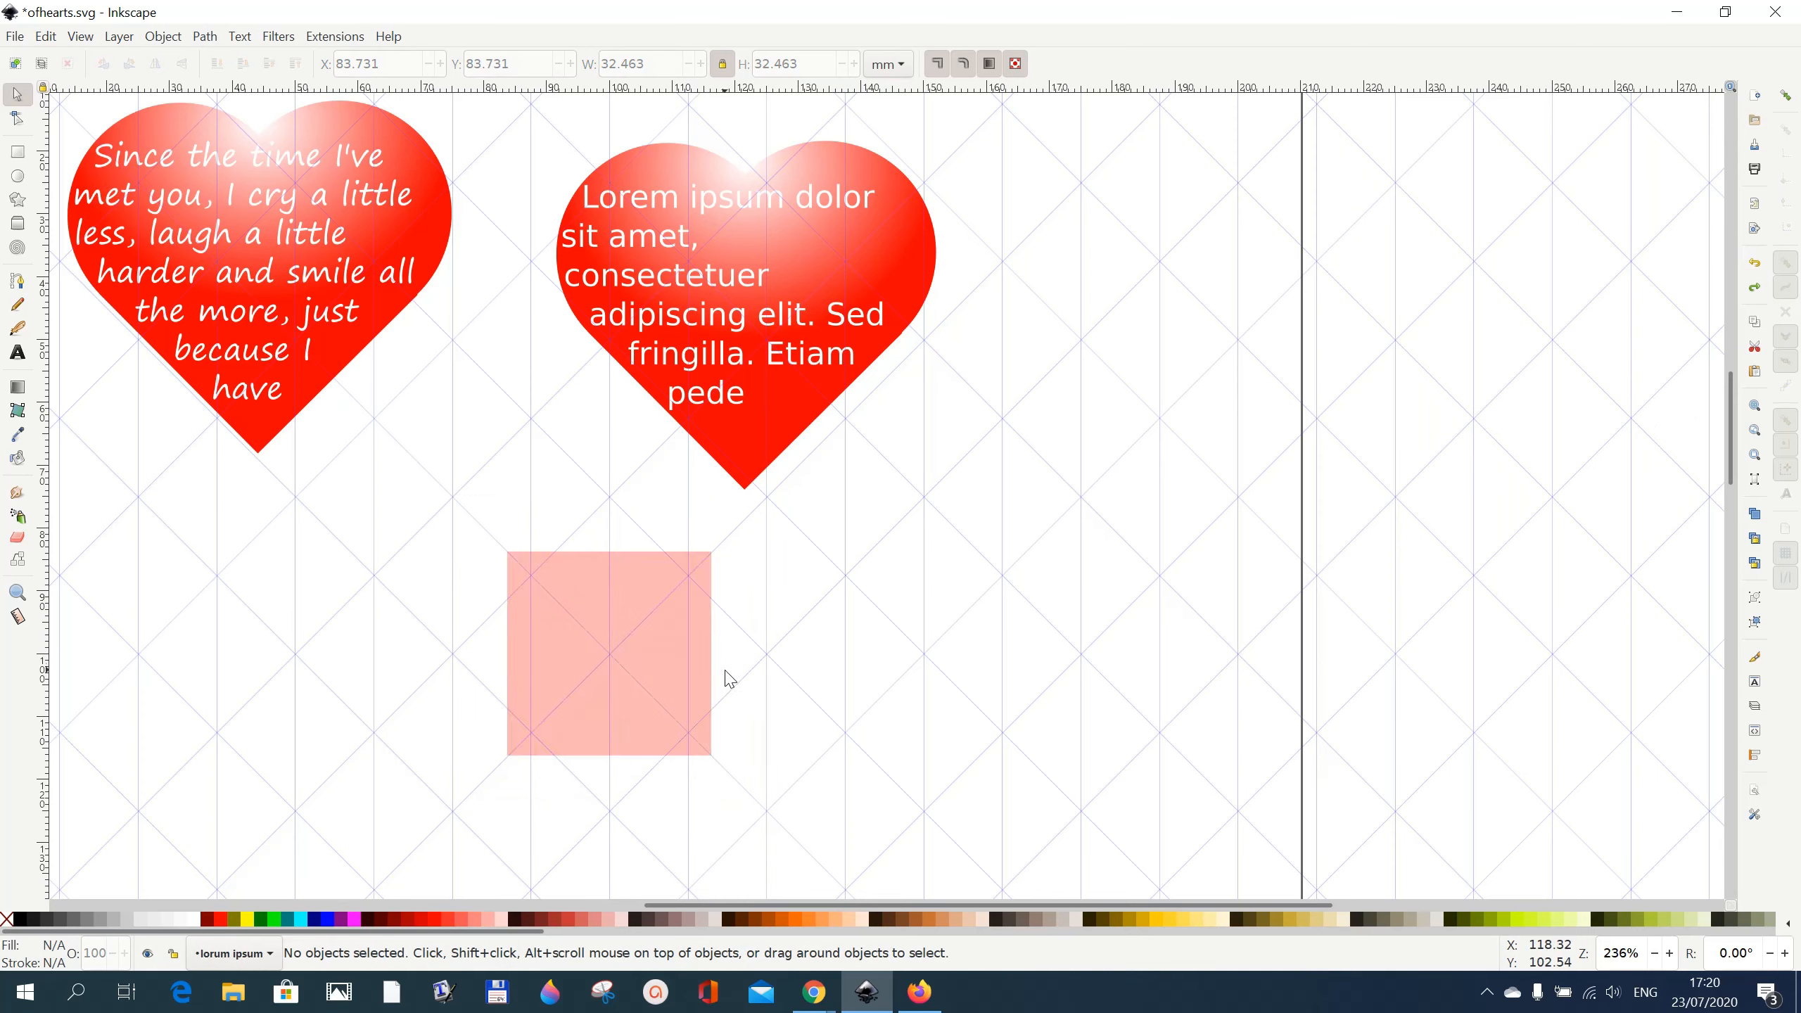
Rotate the square 45 degrees clockwise about its lower-left corner.
left_click(622, 663)
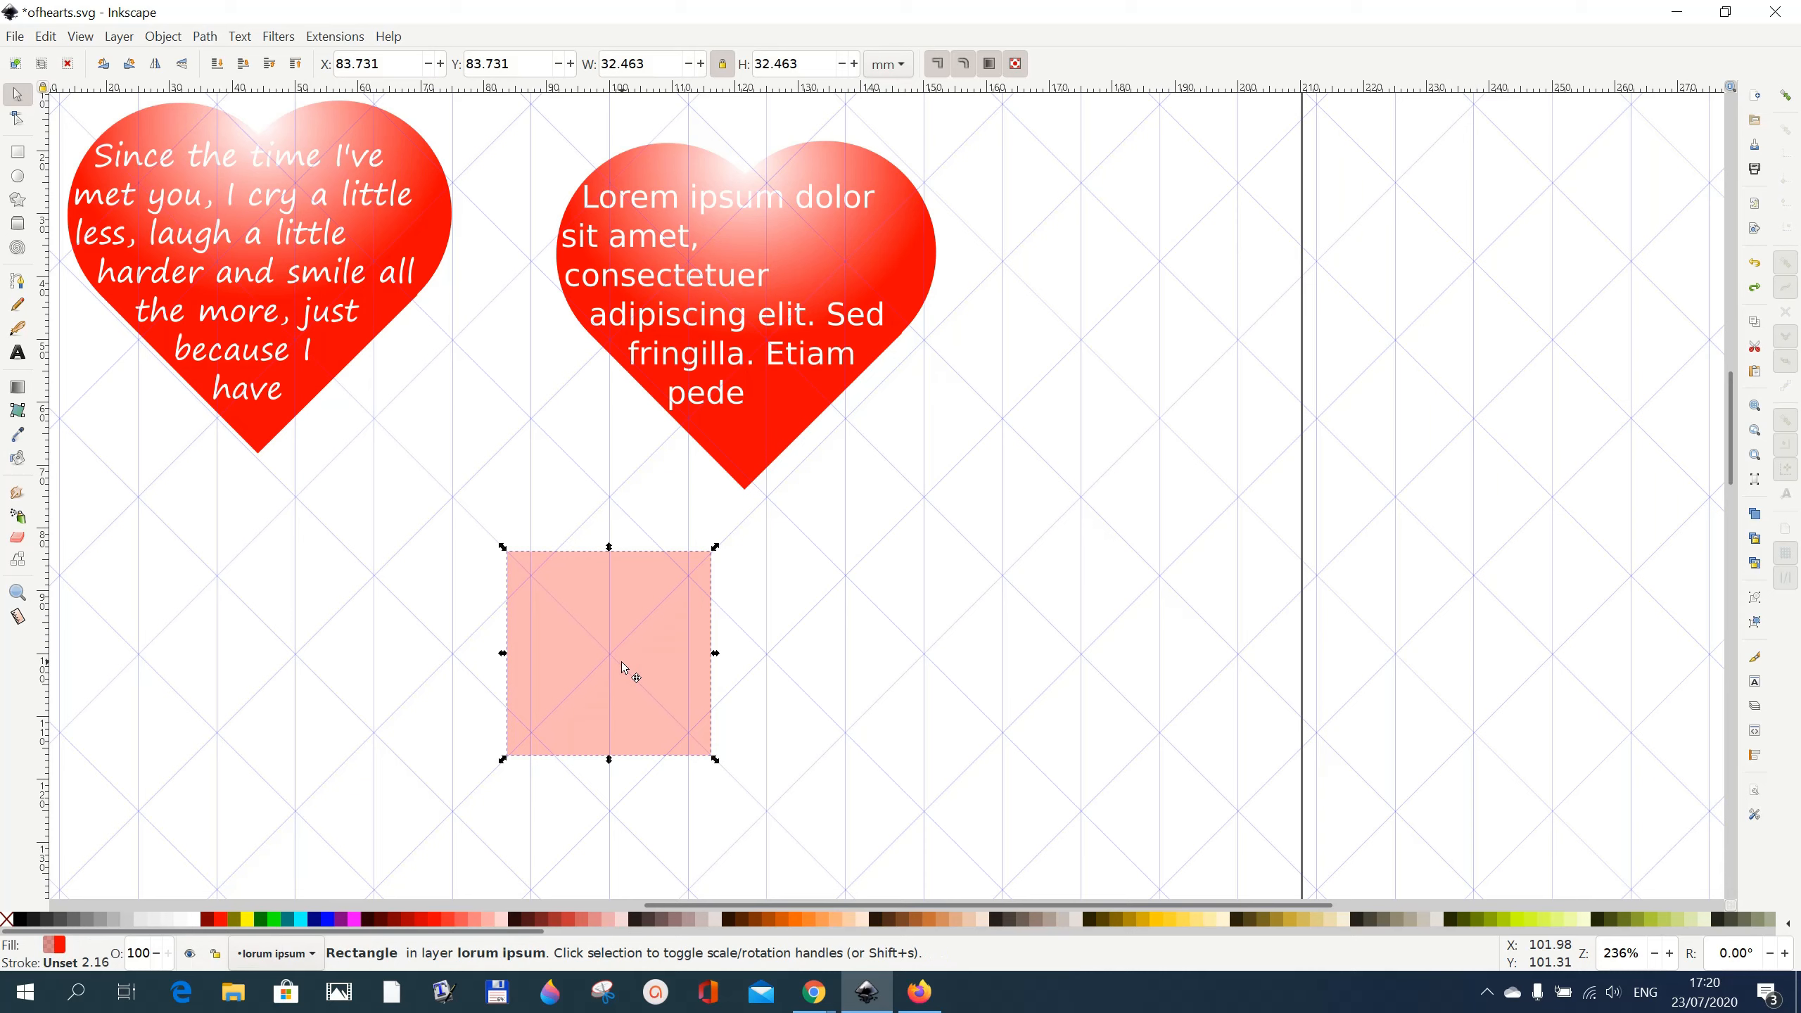
left_click(658, 666)
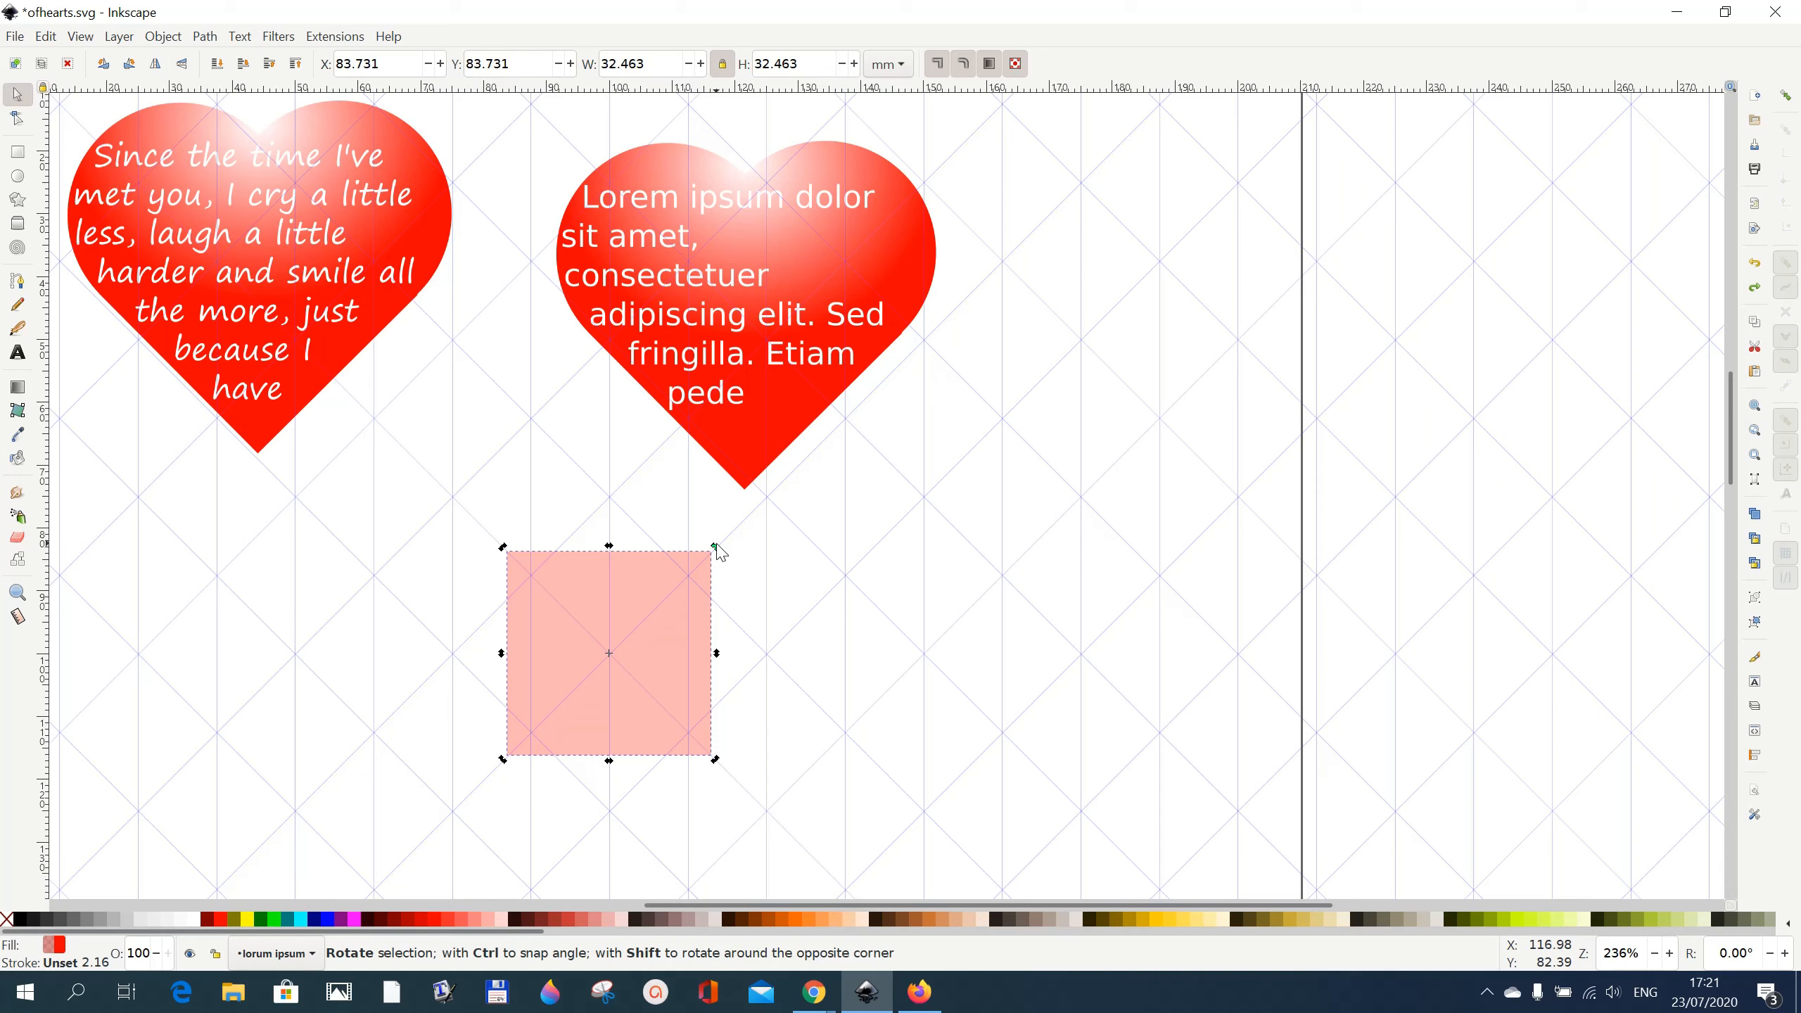
left_click_drag(719, 550, 784, 745)
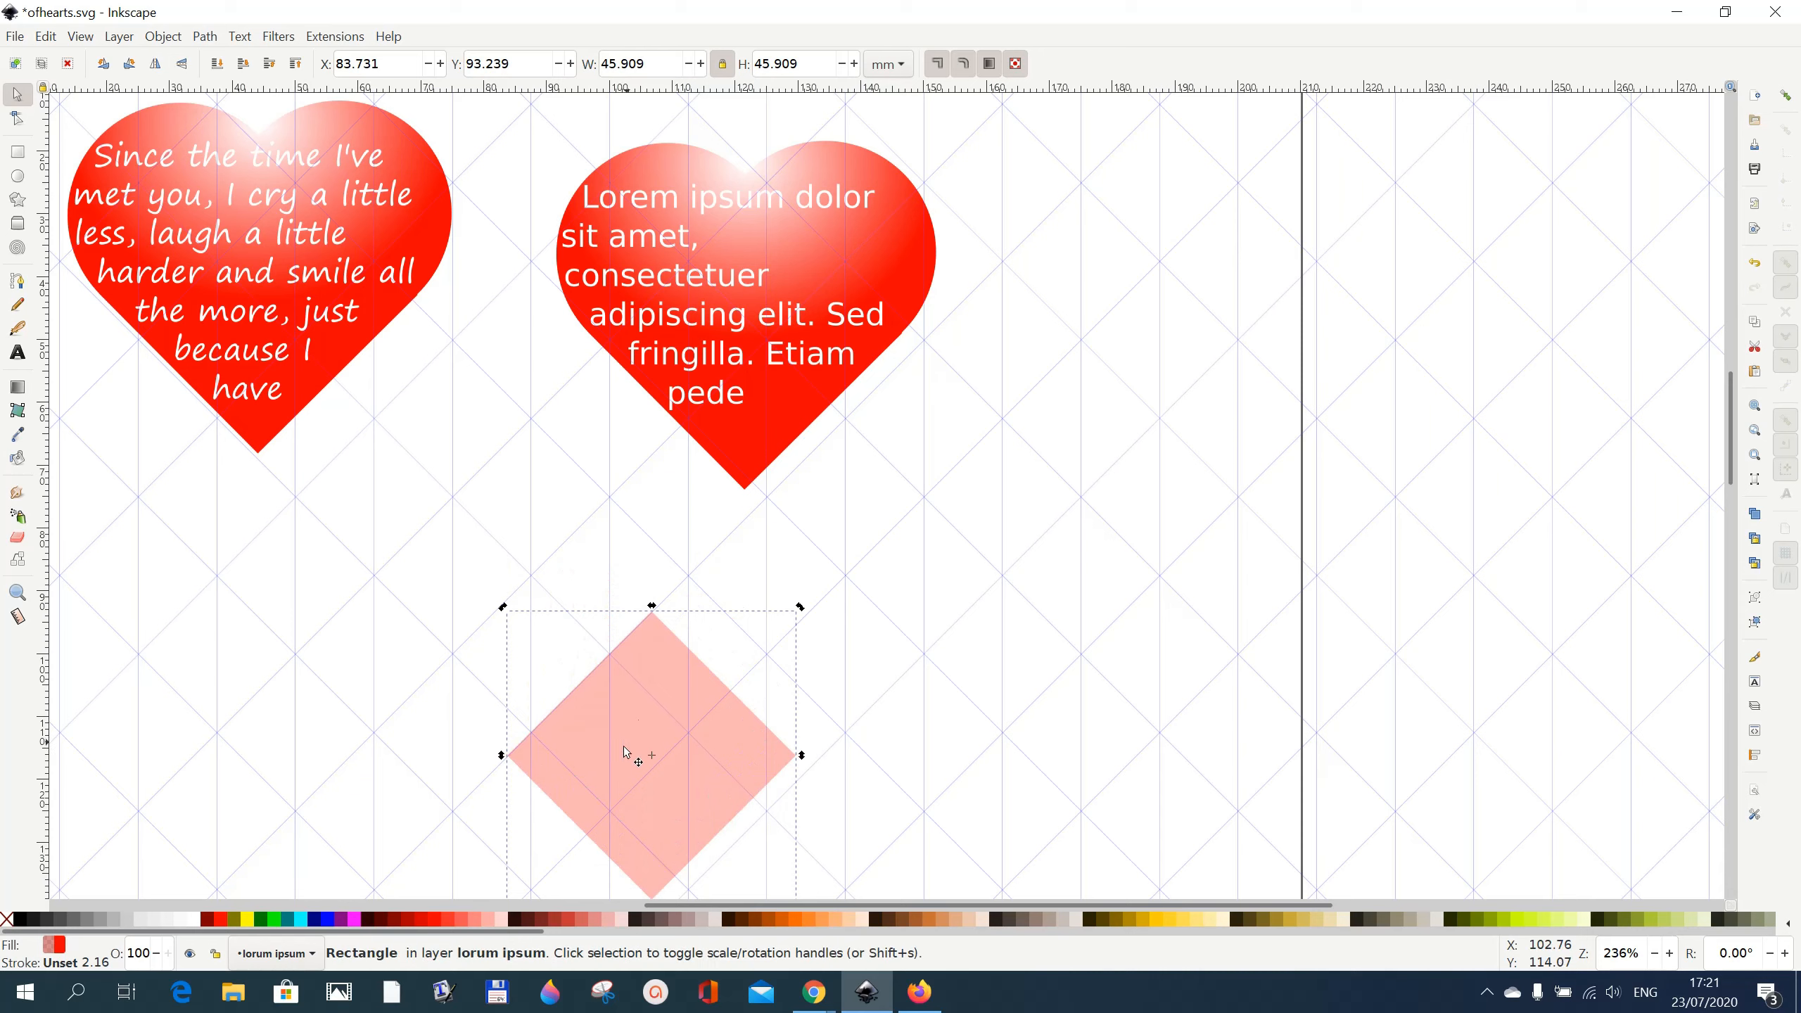
Move the diamond so its centre sits on the 100, 100 mm grid intersection and enlarge it about its centre to about 49.9 mm wide.
left_click_drag(675, 644, 633, 533)
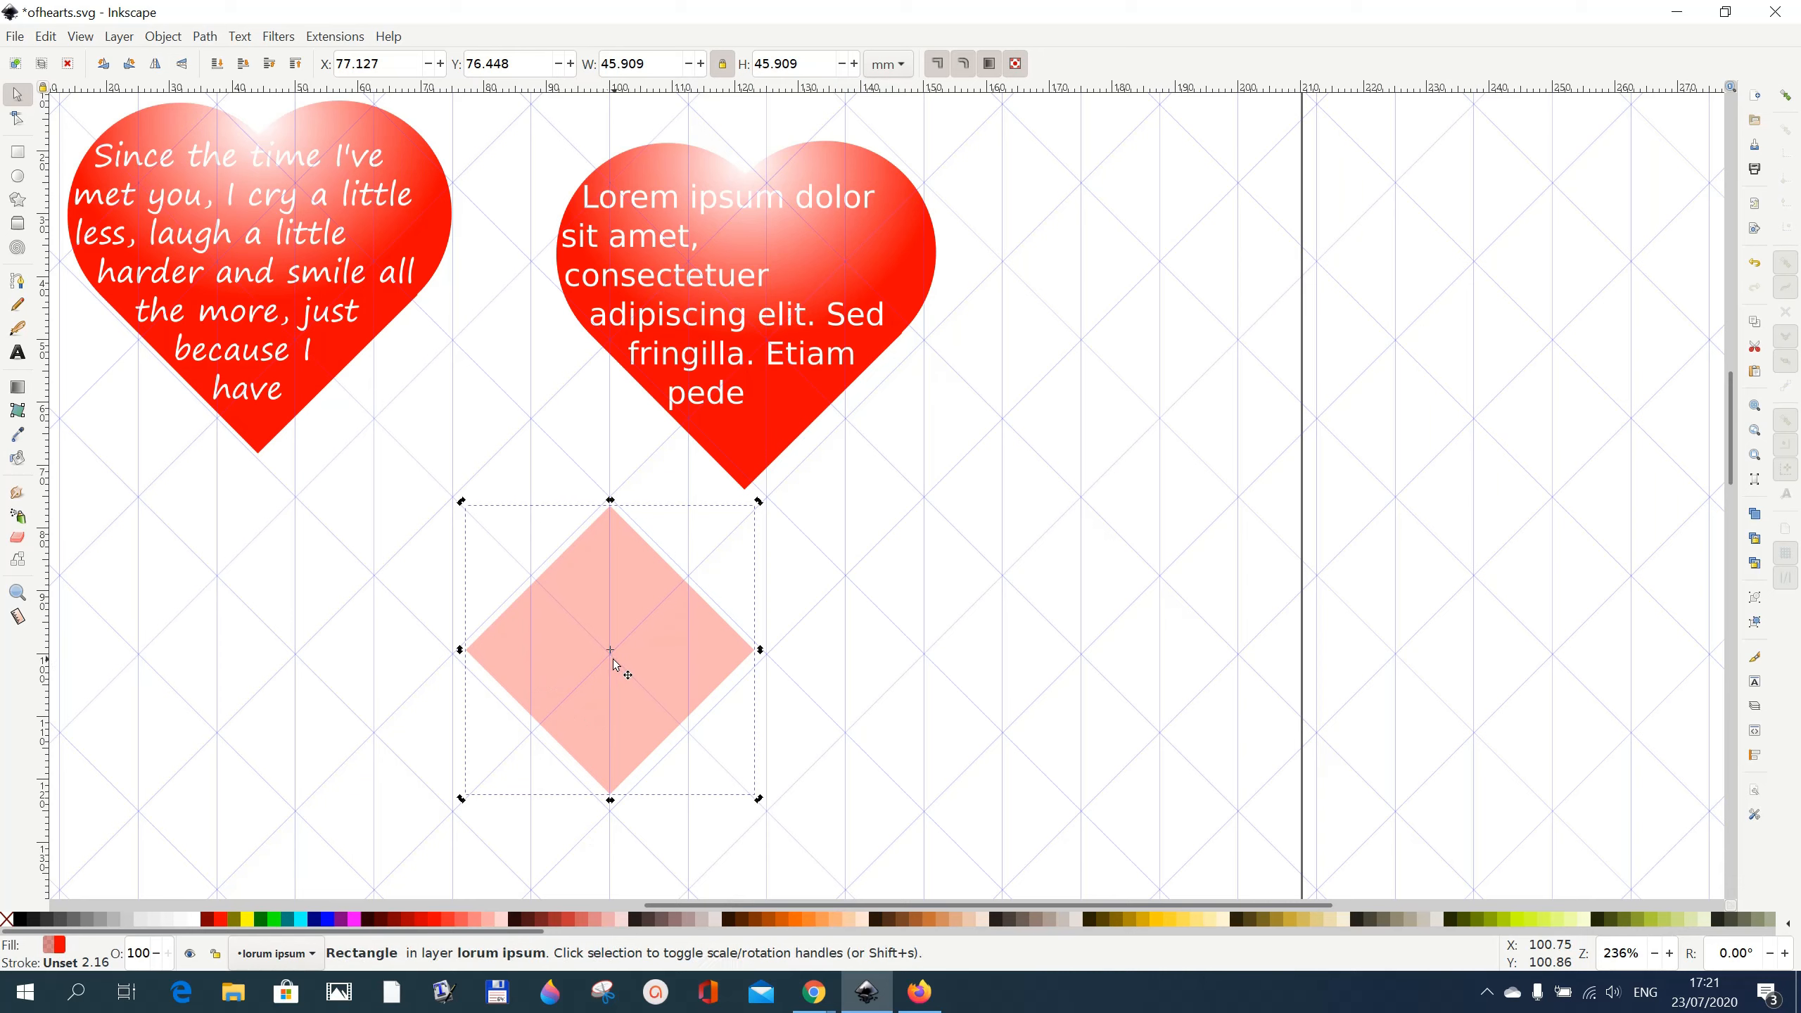
left_click_drag(655, 661, 656, 663)
left_click(648, 664)
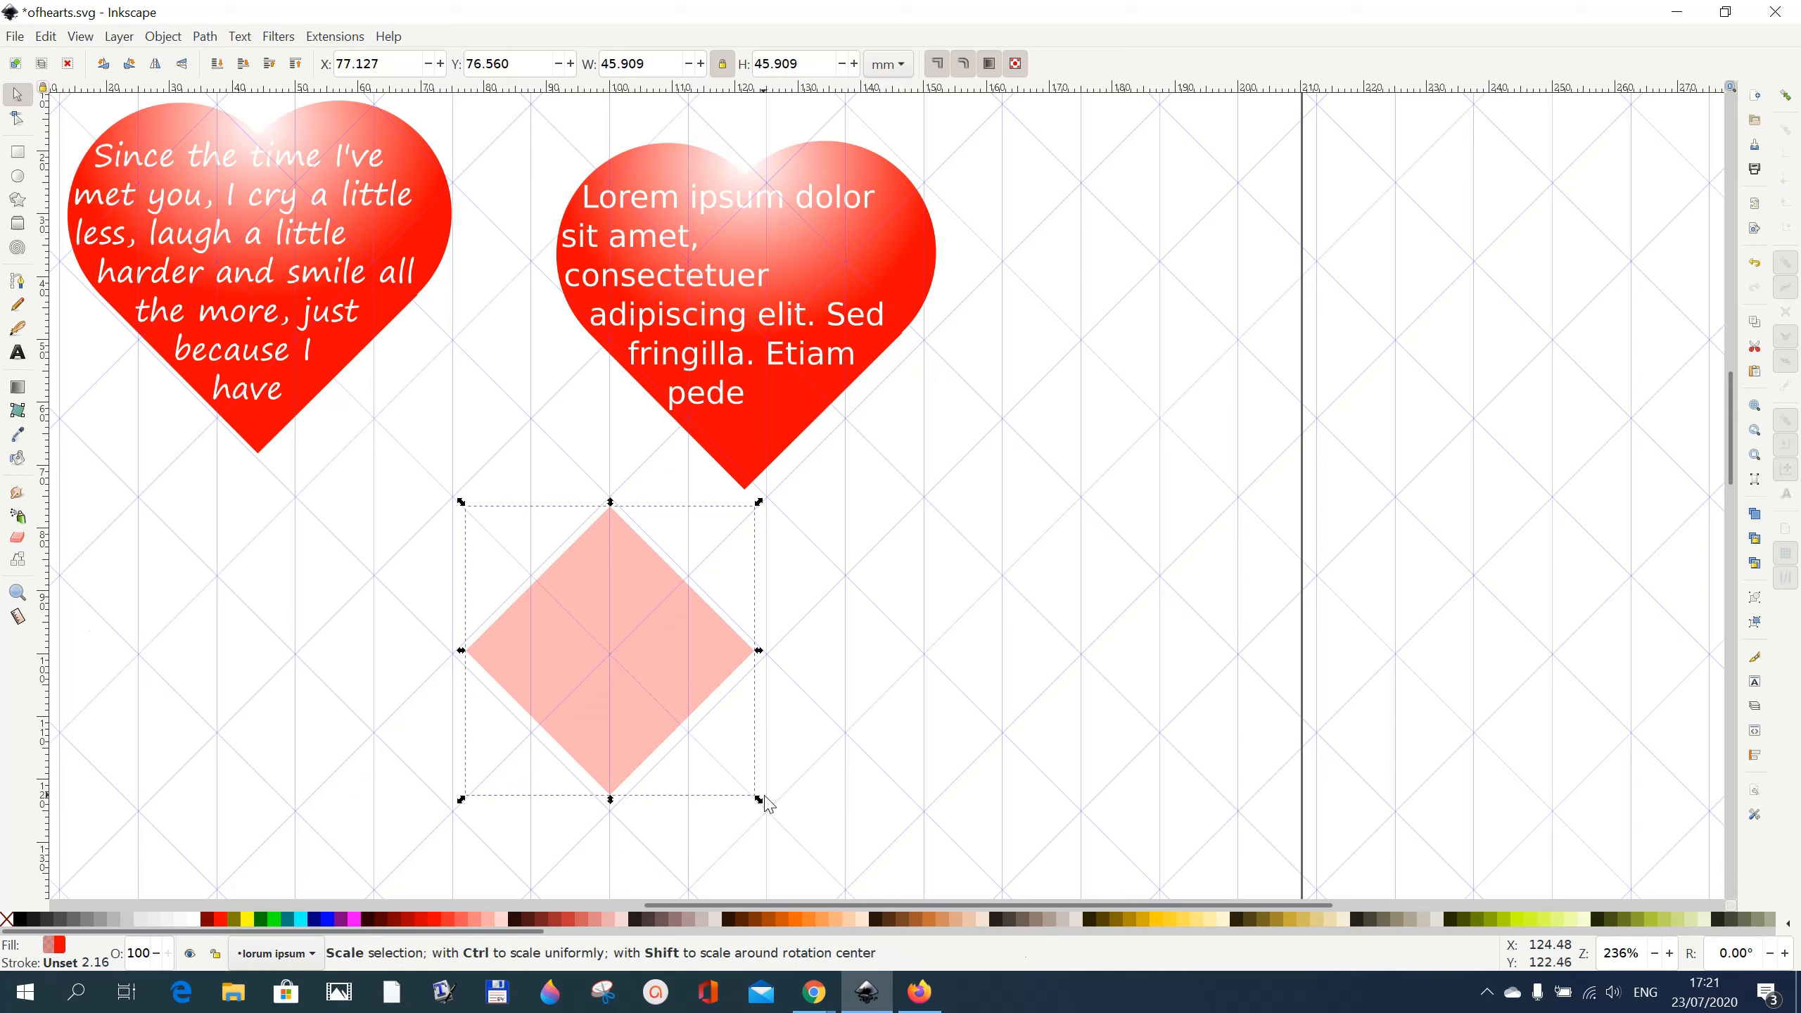
left_click_drag(759, 804, 771, 813)
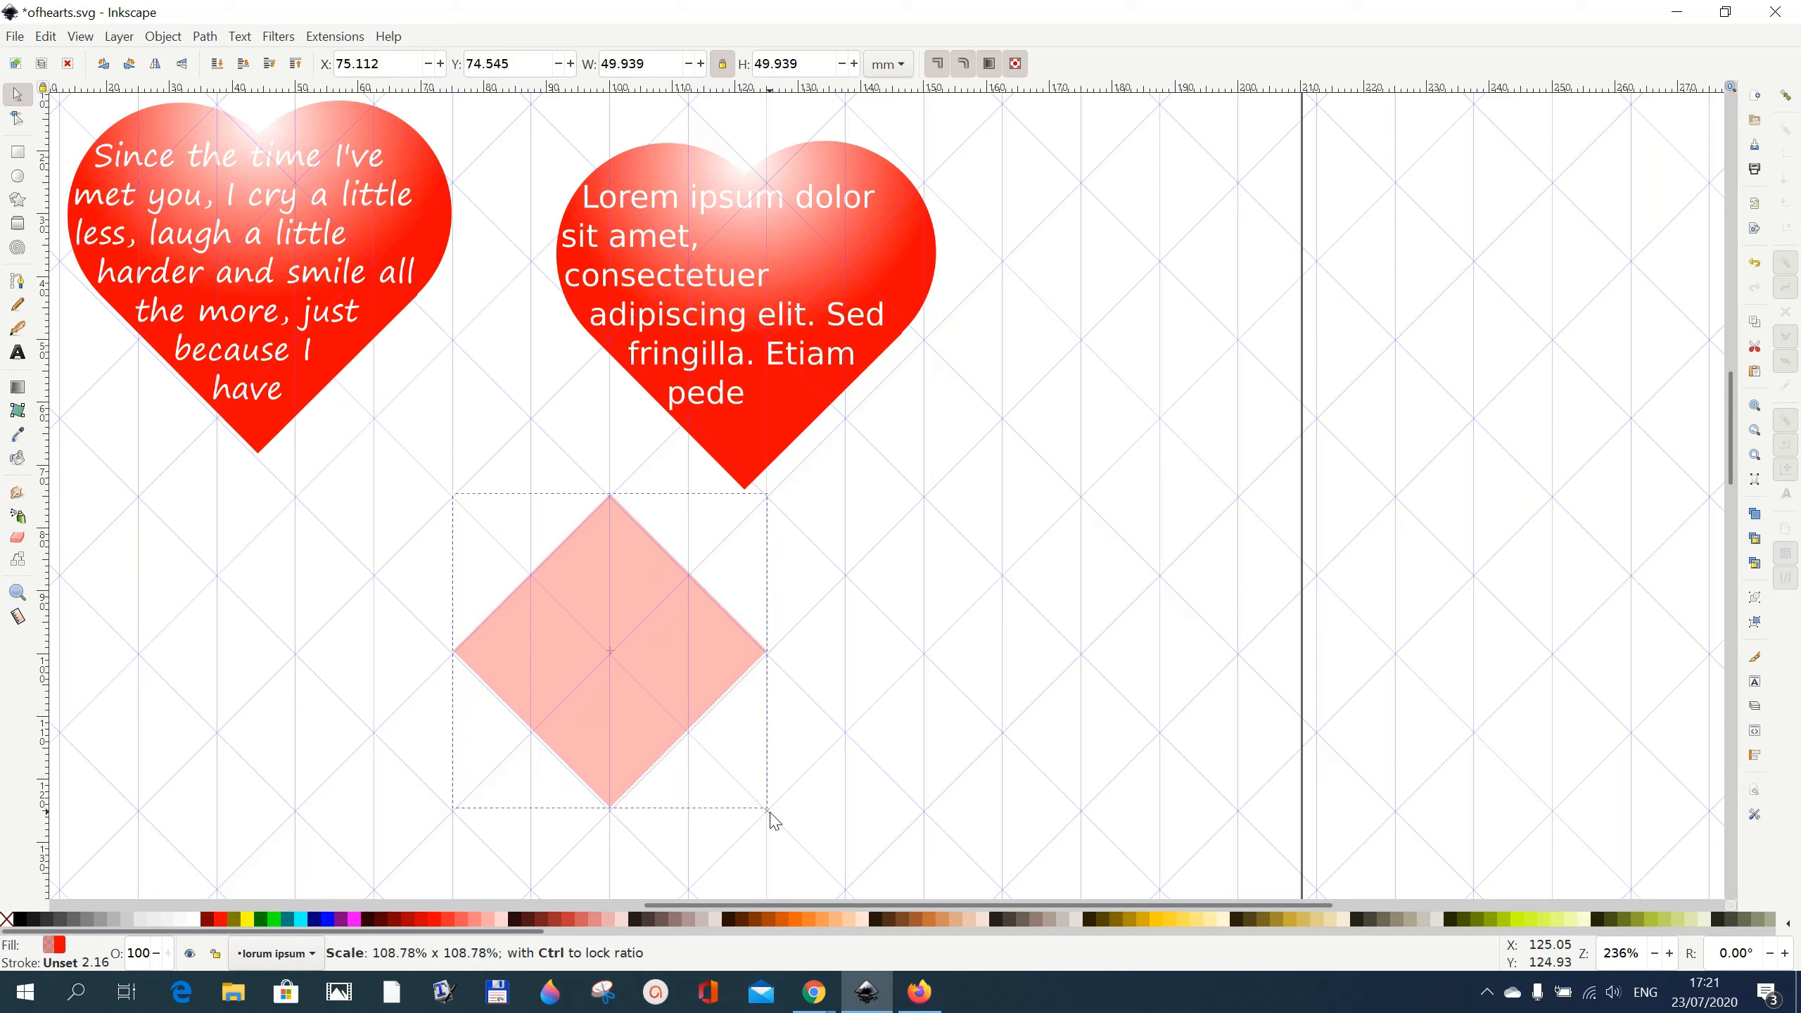
left_click_drag(771, 814, 771, 814)
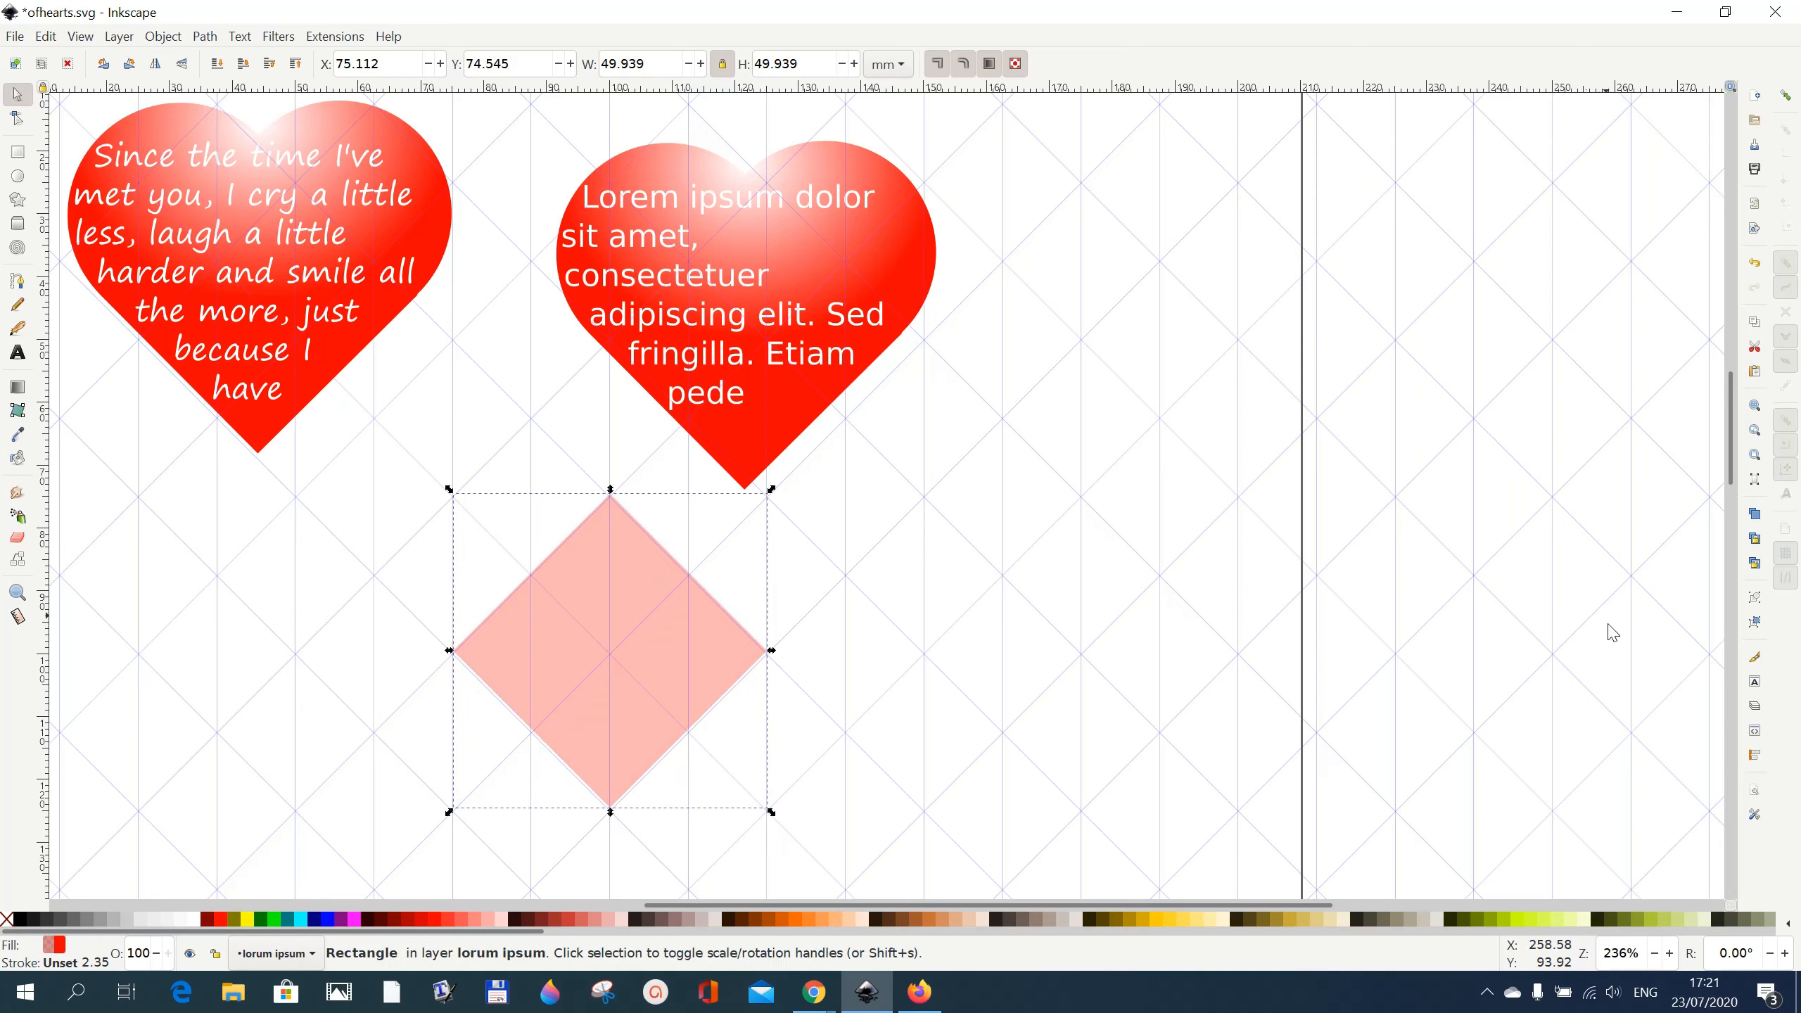
Enable snapping, snap the diamond precisely onto the grid, and deselect it.
left_click(1785, 95)
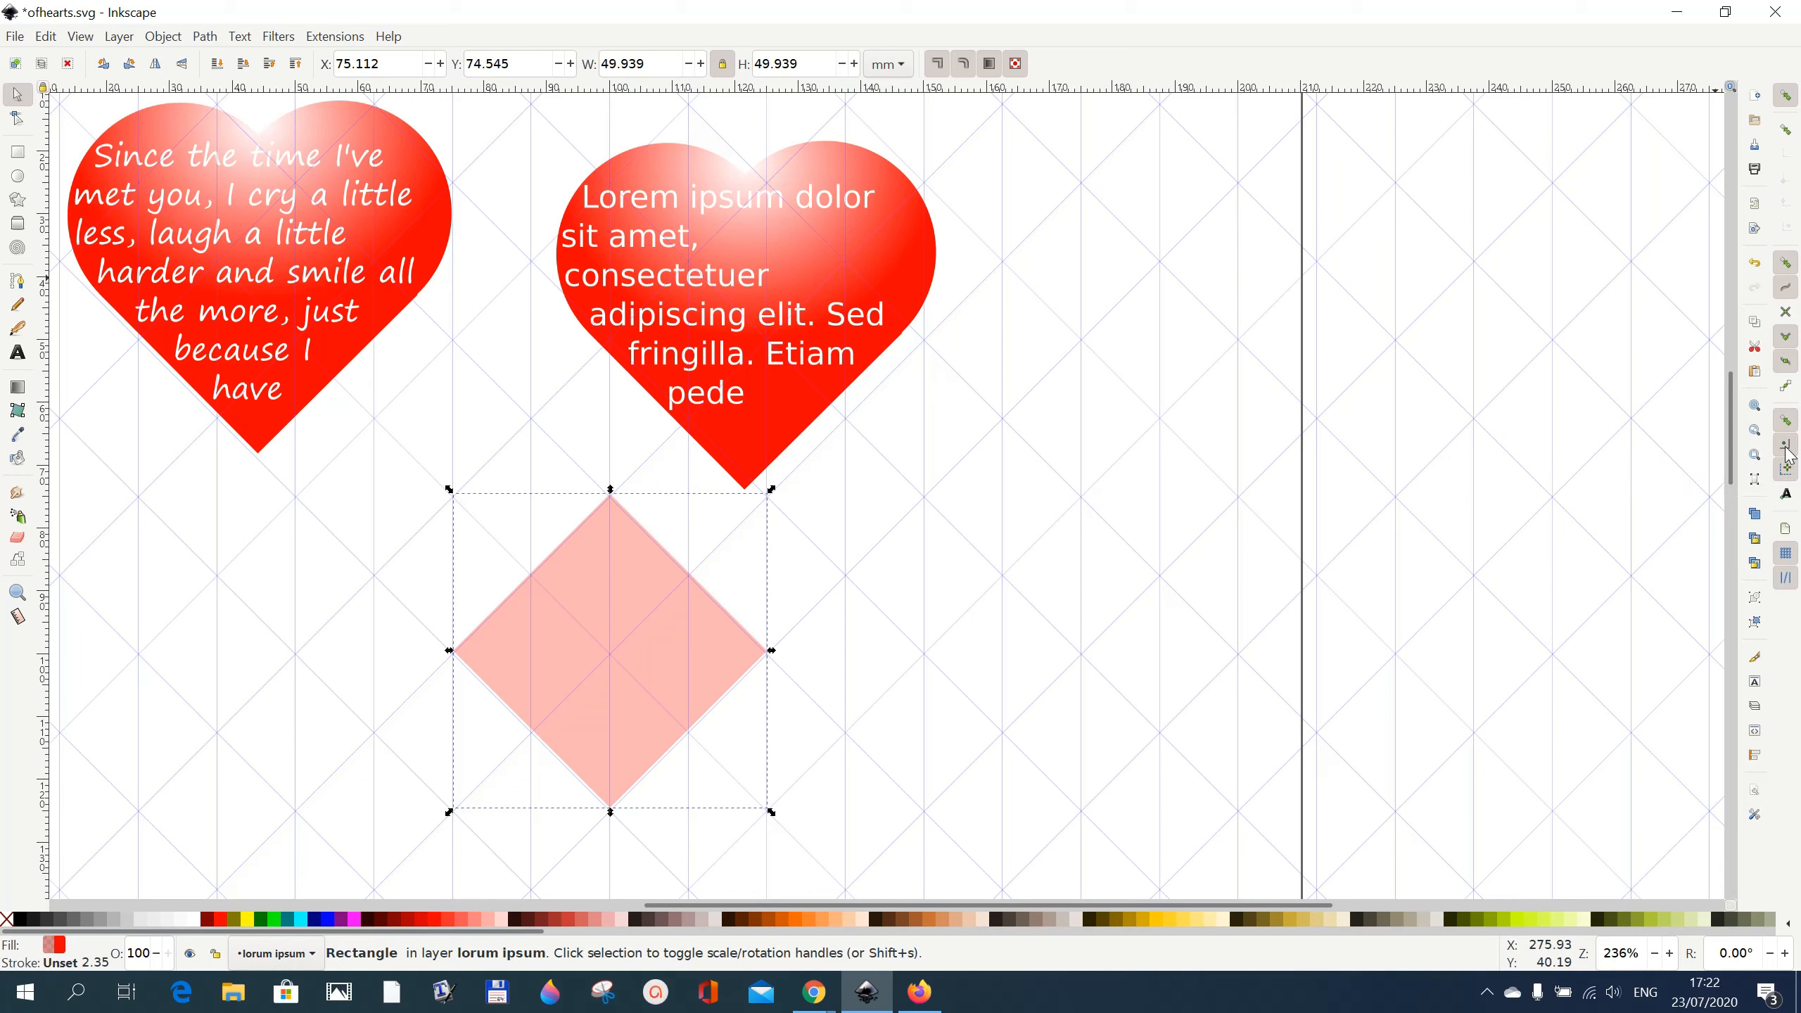
left_click(681, 674)
left_click_drag(684, 674, 683, 678)
left_click(964, 741)
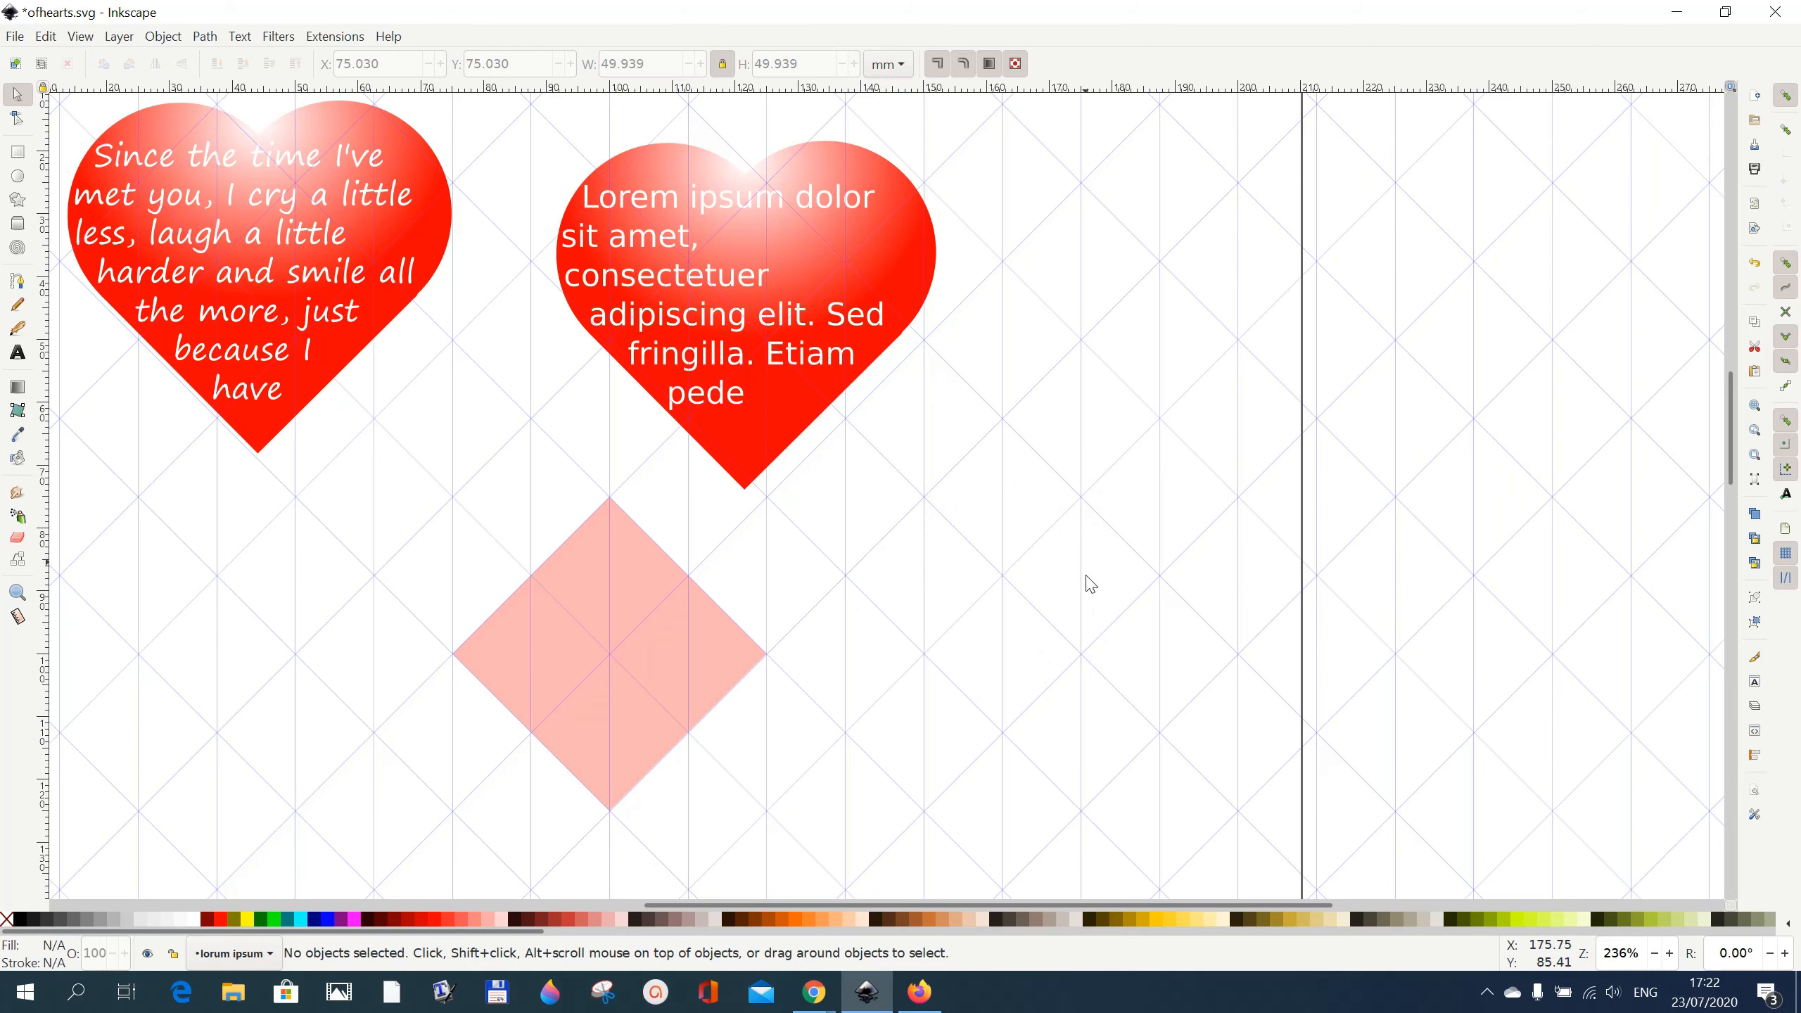
Draw a circle of 25 mm radius centred on the grid intersection 50 mm right of the diamond's centre.
left_click(21, 180)
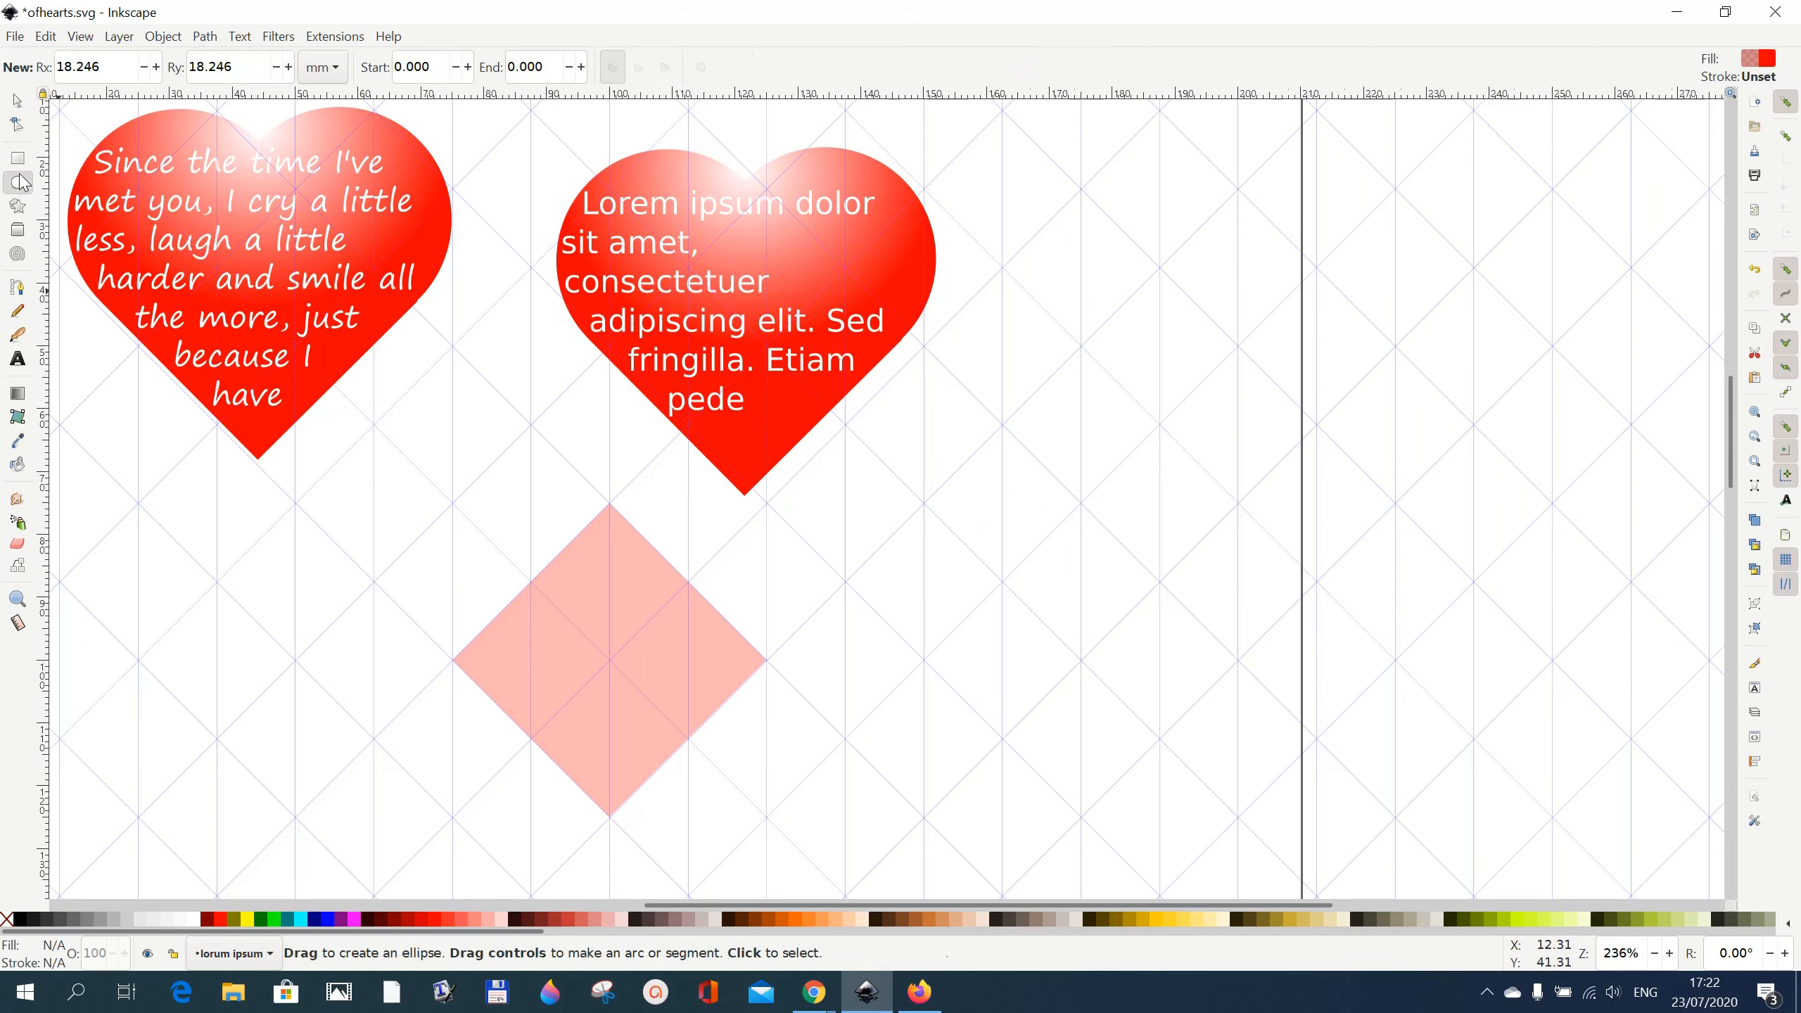
key("shift")
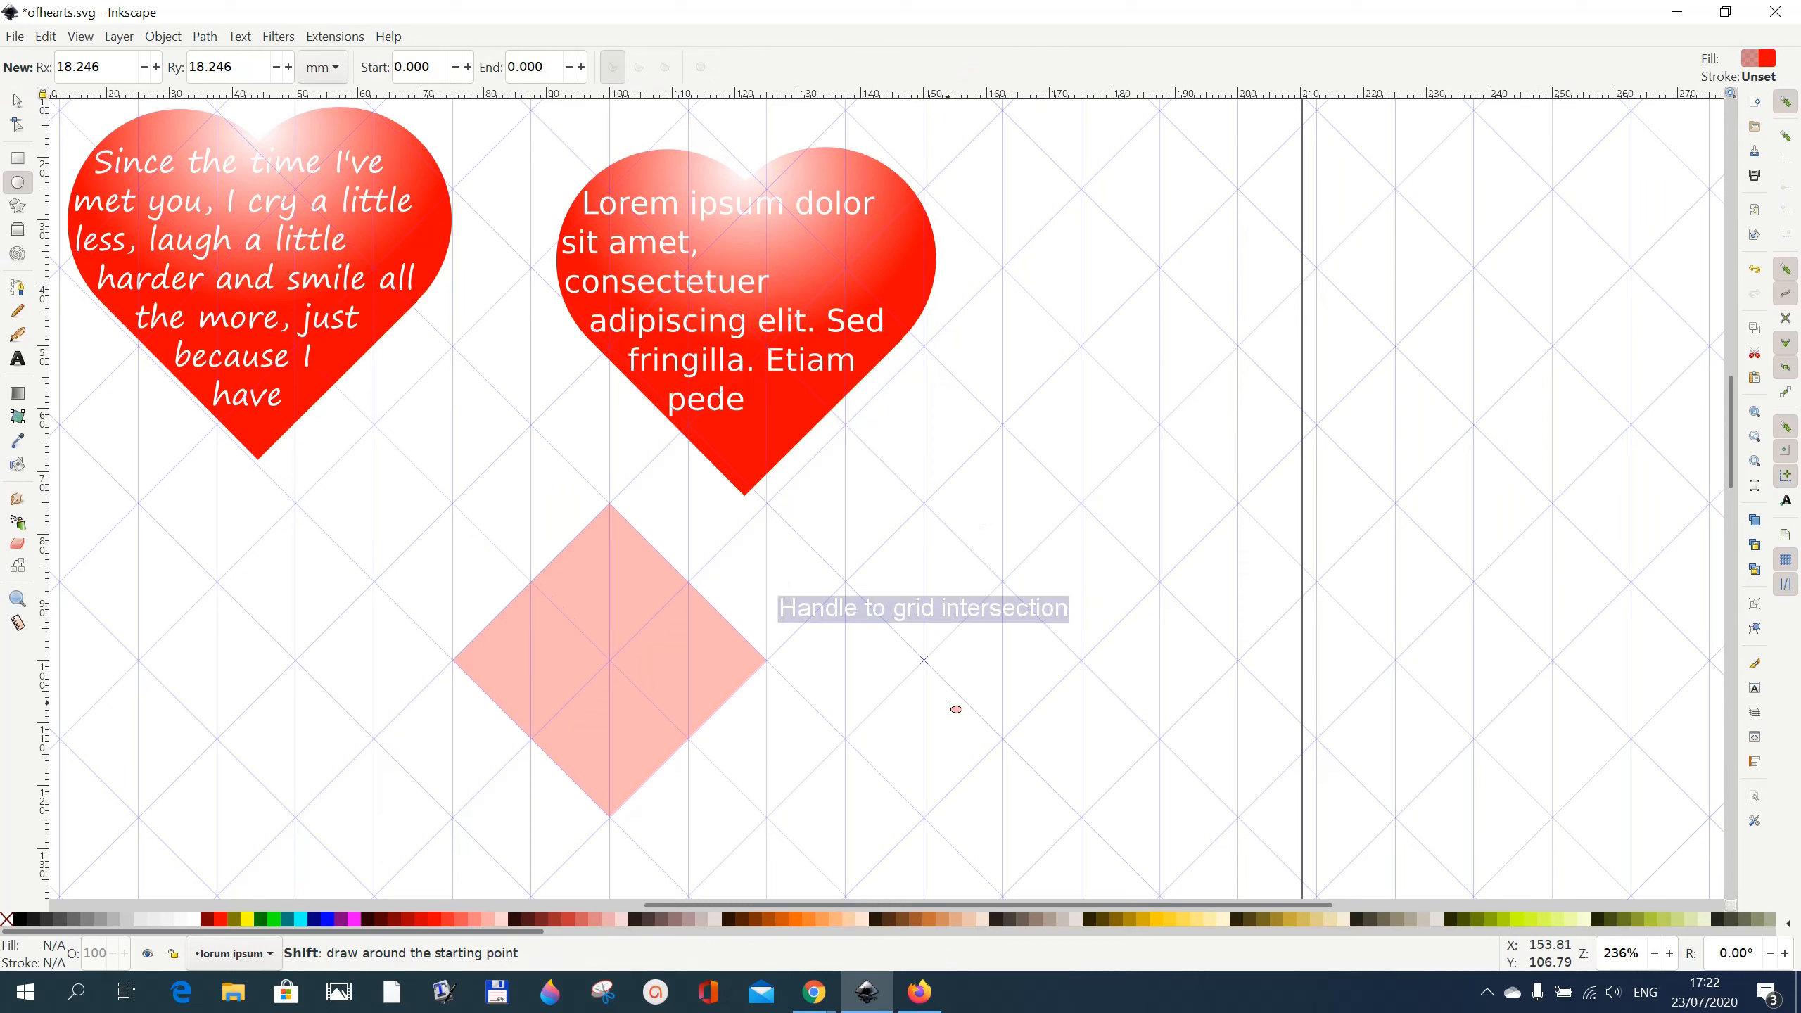
key("ctrl")
left_click_drag(923, 661, 1066, 780)
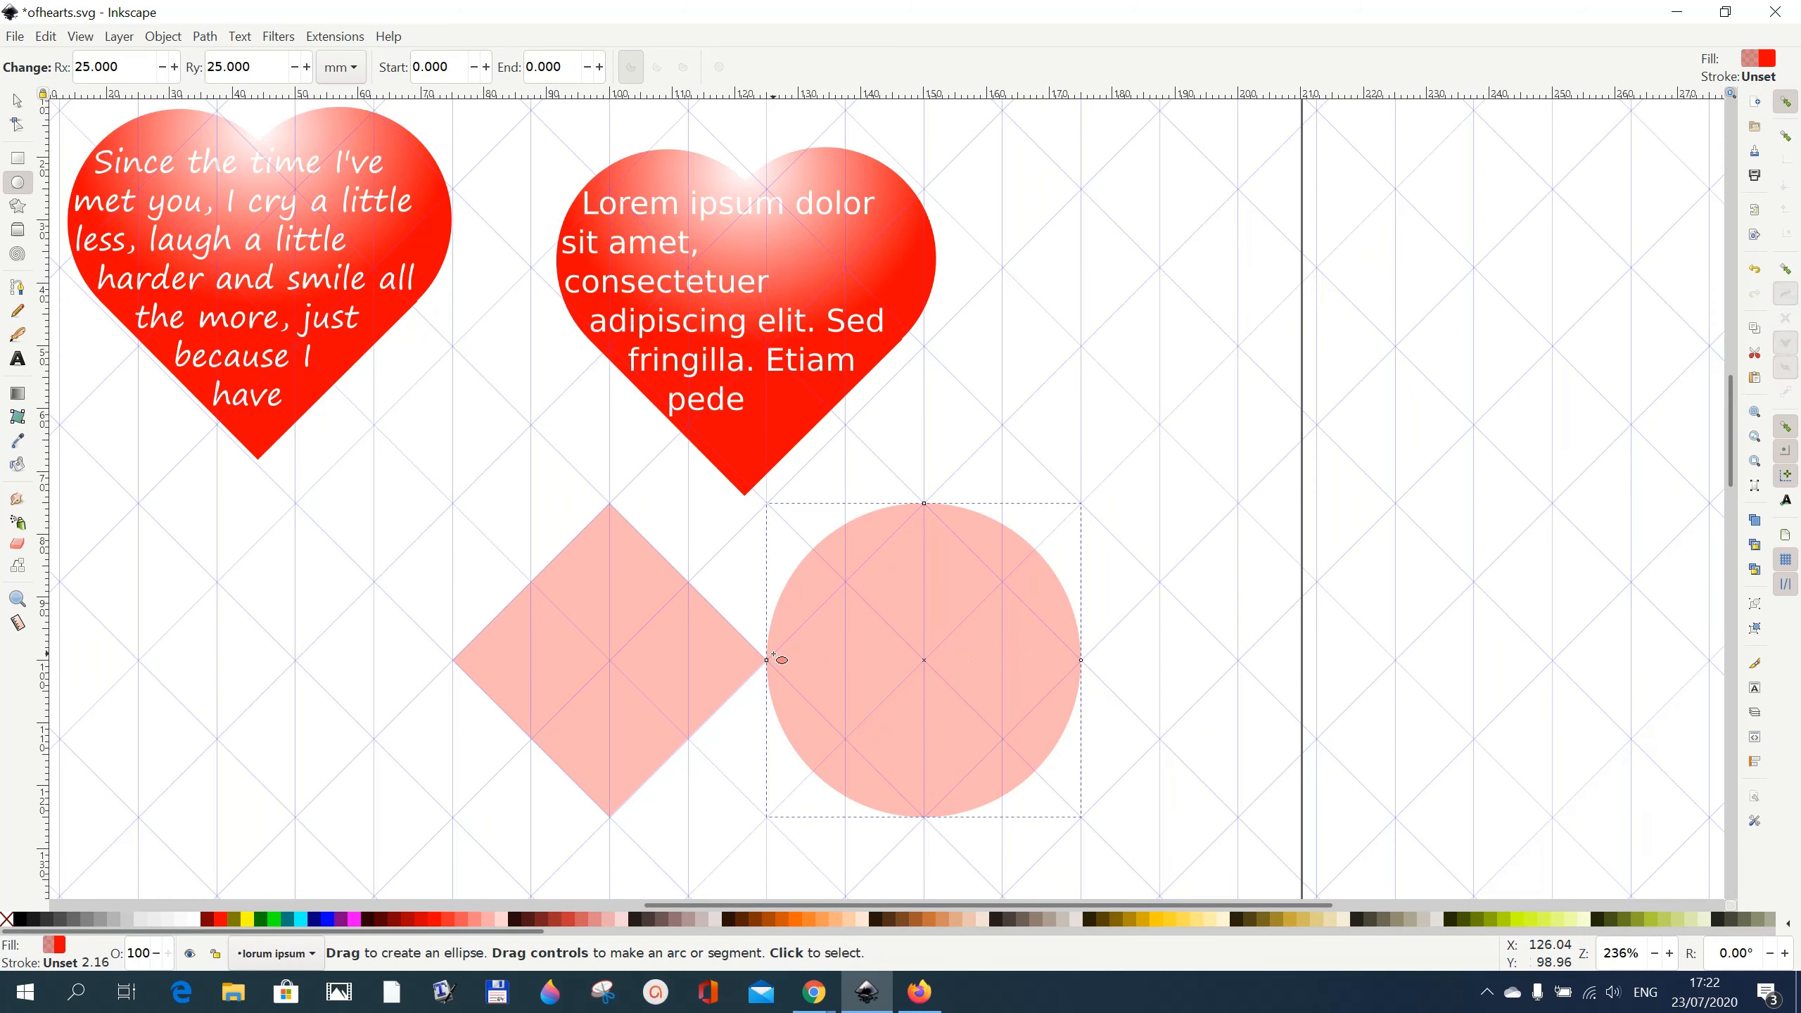
Shrink the circle about its centre to about 35.4 mm wide and snap its centre to the midpoint of the diamond's upper-right edge.
left_click(18, 100)
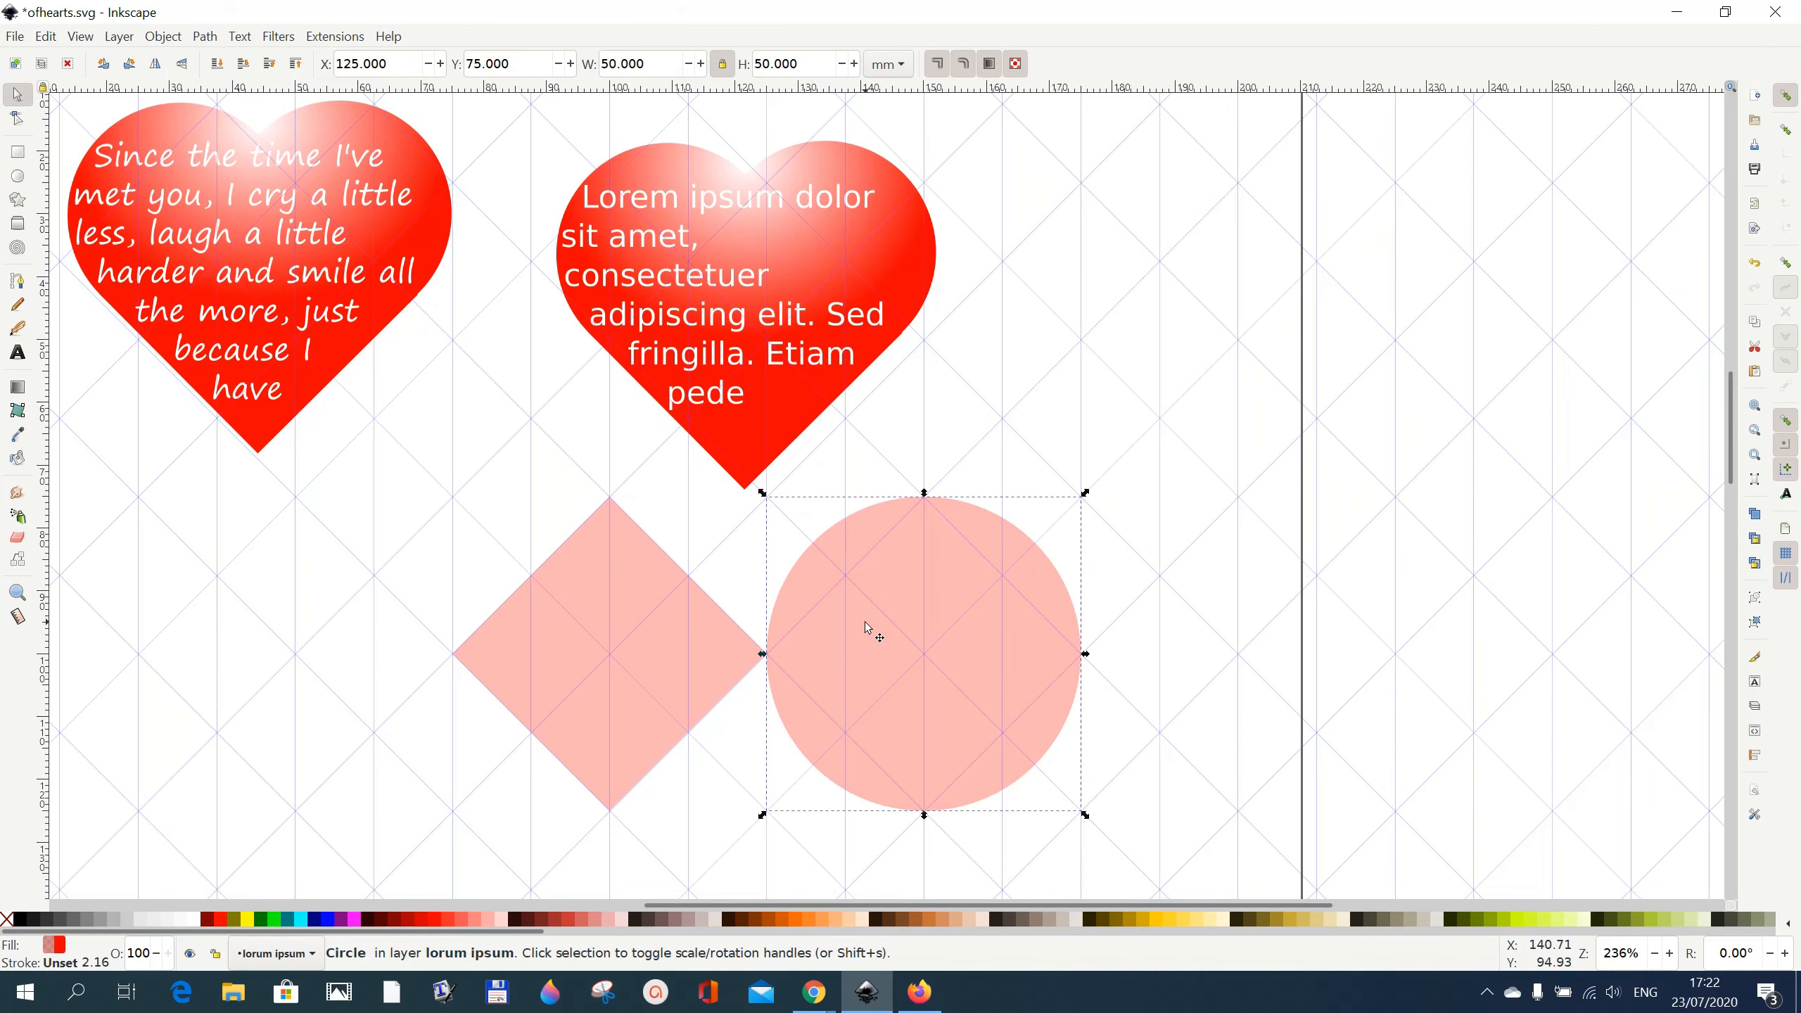
left_click_drag(1085, 814, 1047, 816)
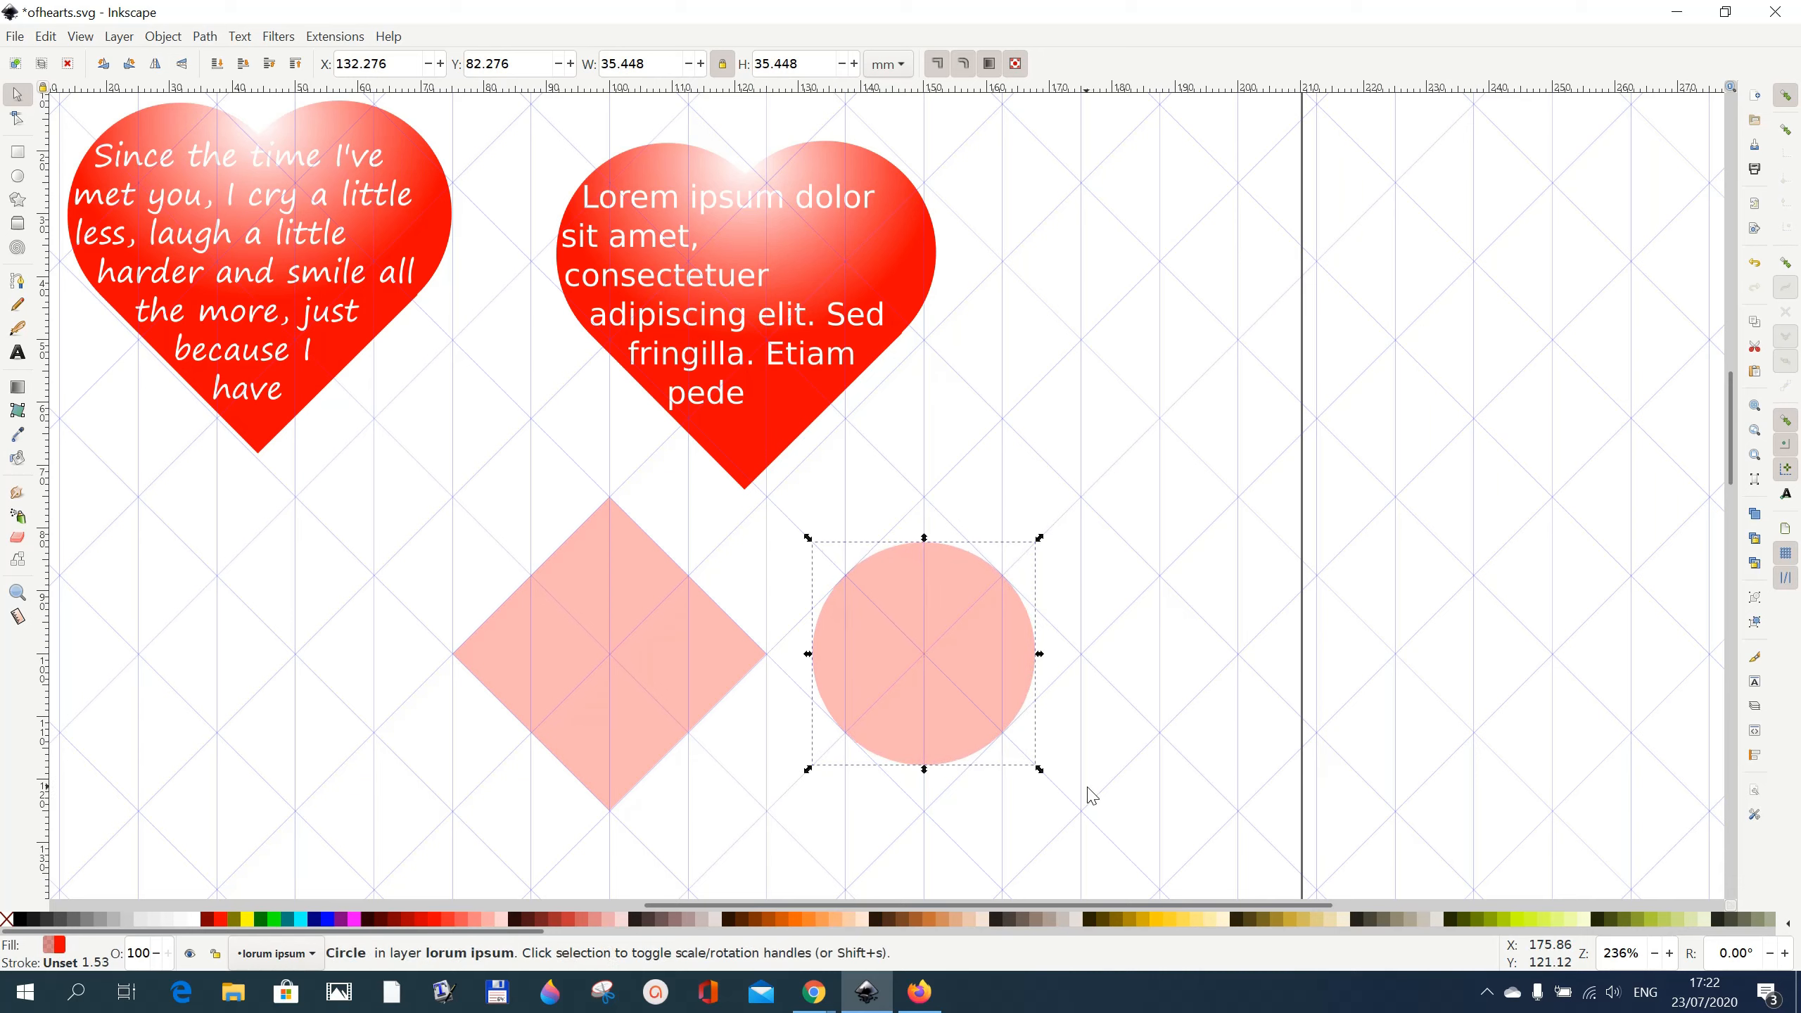
left_click(961, 666)
left_click_drag(965, 655, 724, 572)
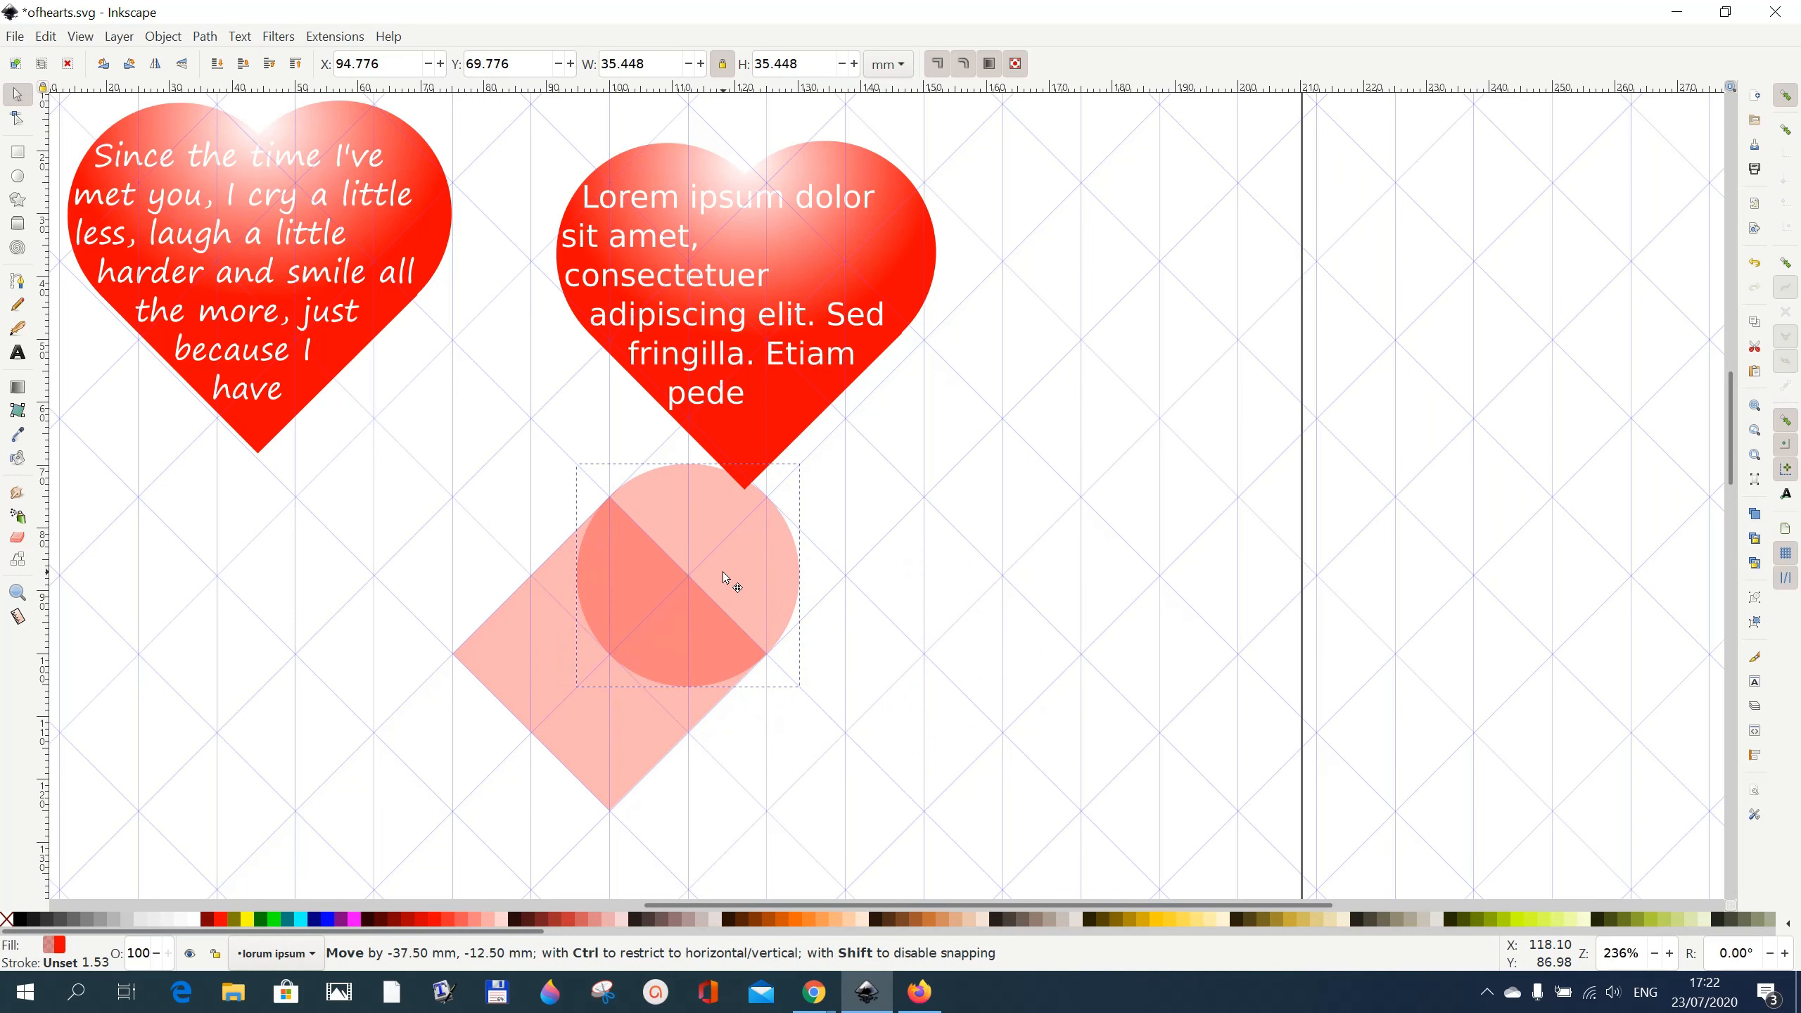
left_click(1044, 741)
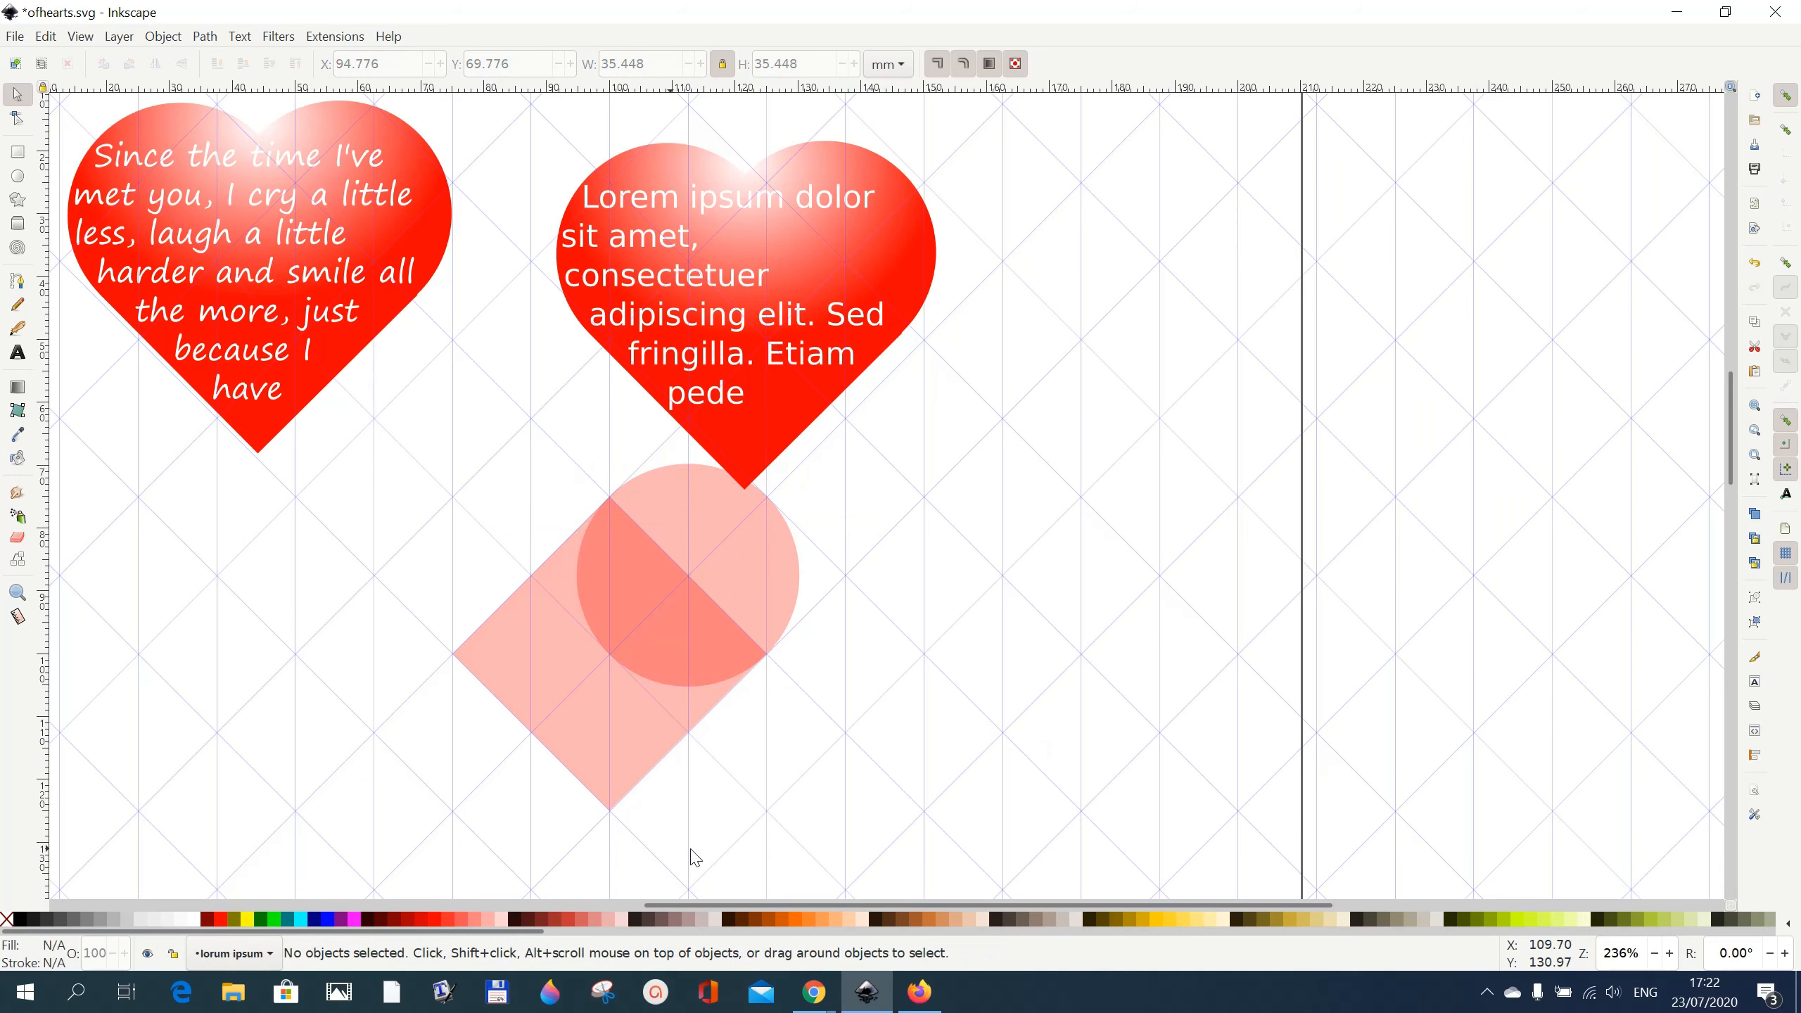
Duplicate the circle and snap the copy's centre to the midpoint of the diamond's upper-left edge.
right_click(746, 581)
left_click(751, 592)
left_click(754, 594)
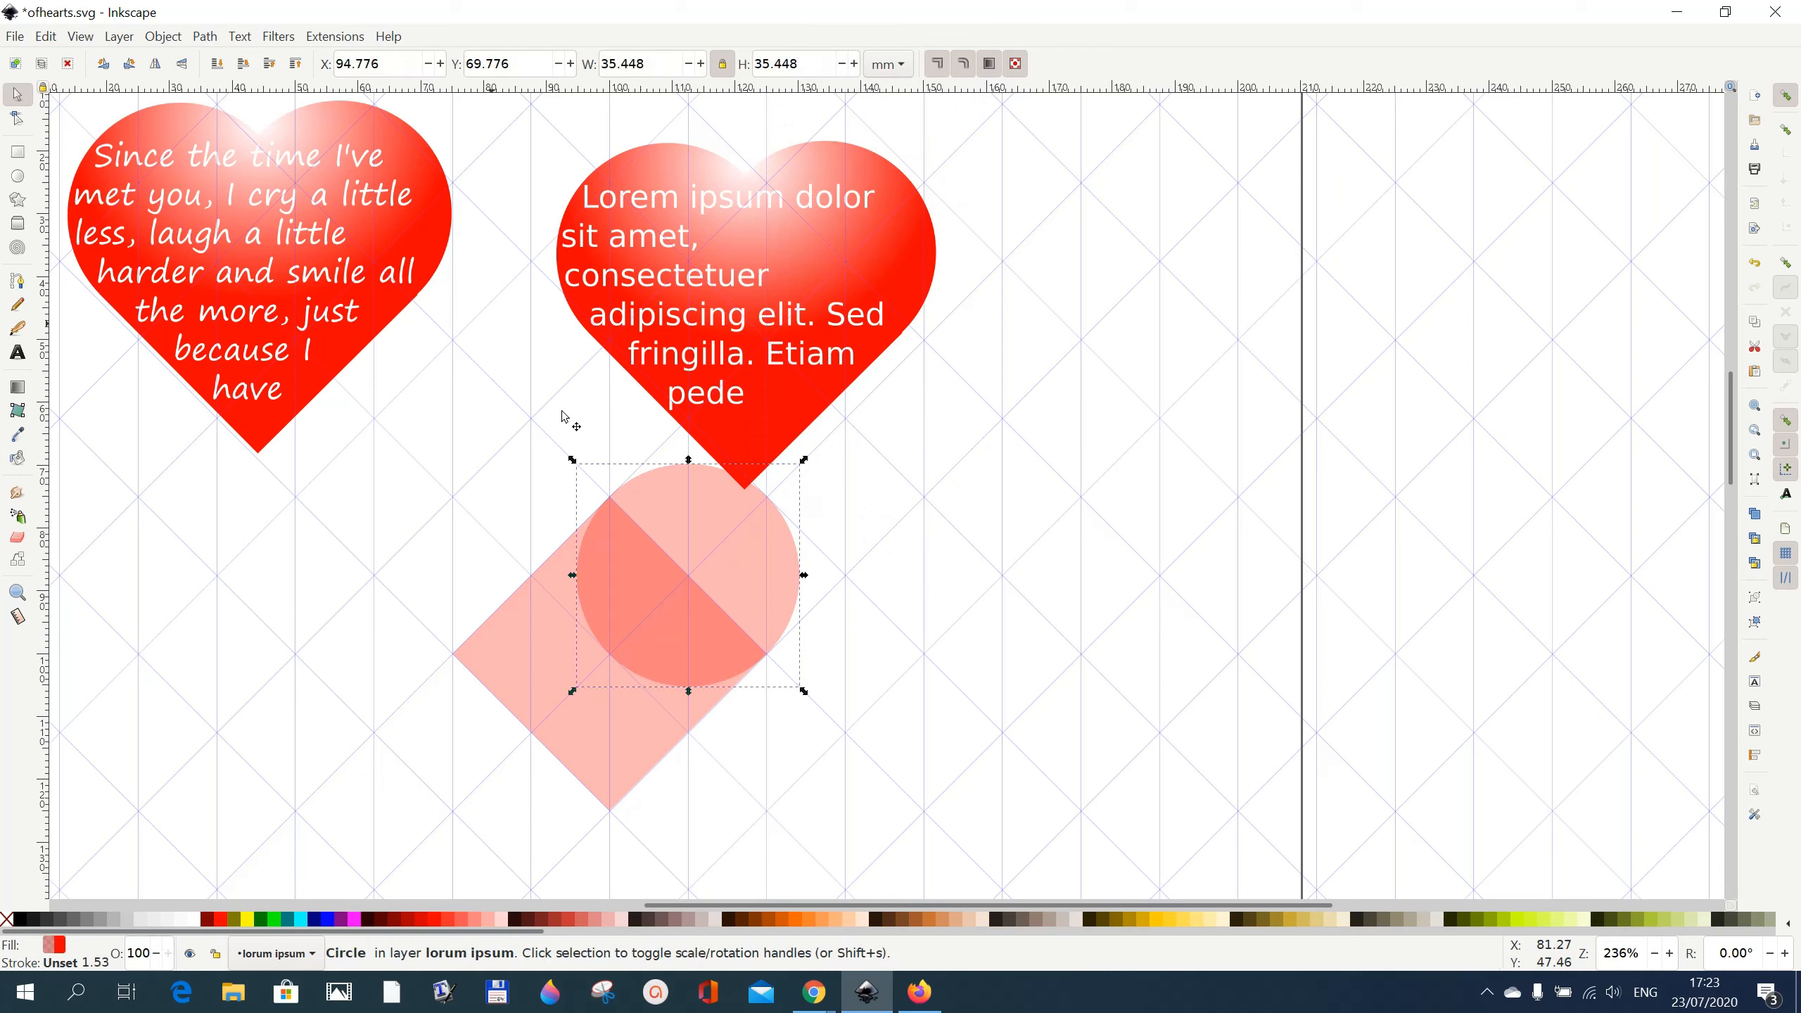
left_click(47, 36)
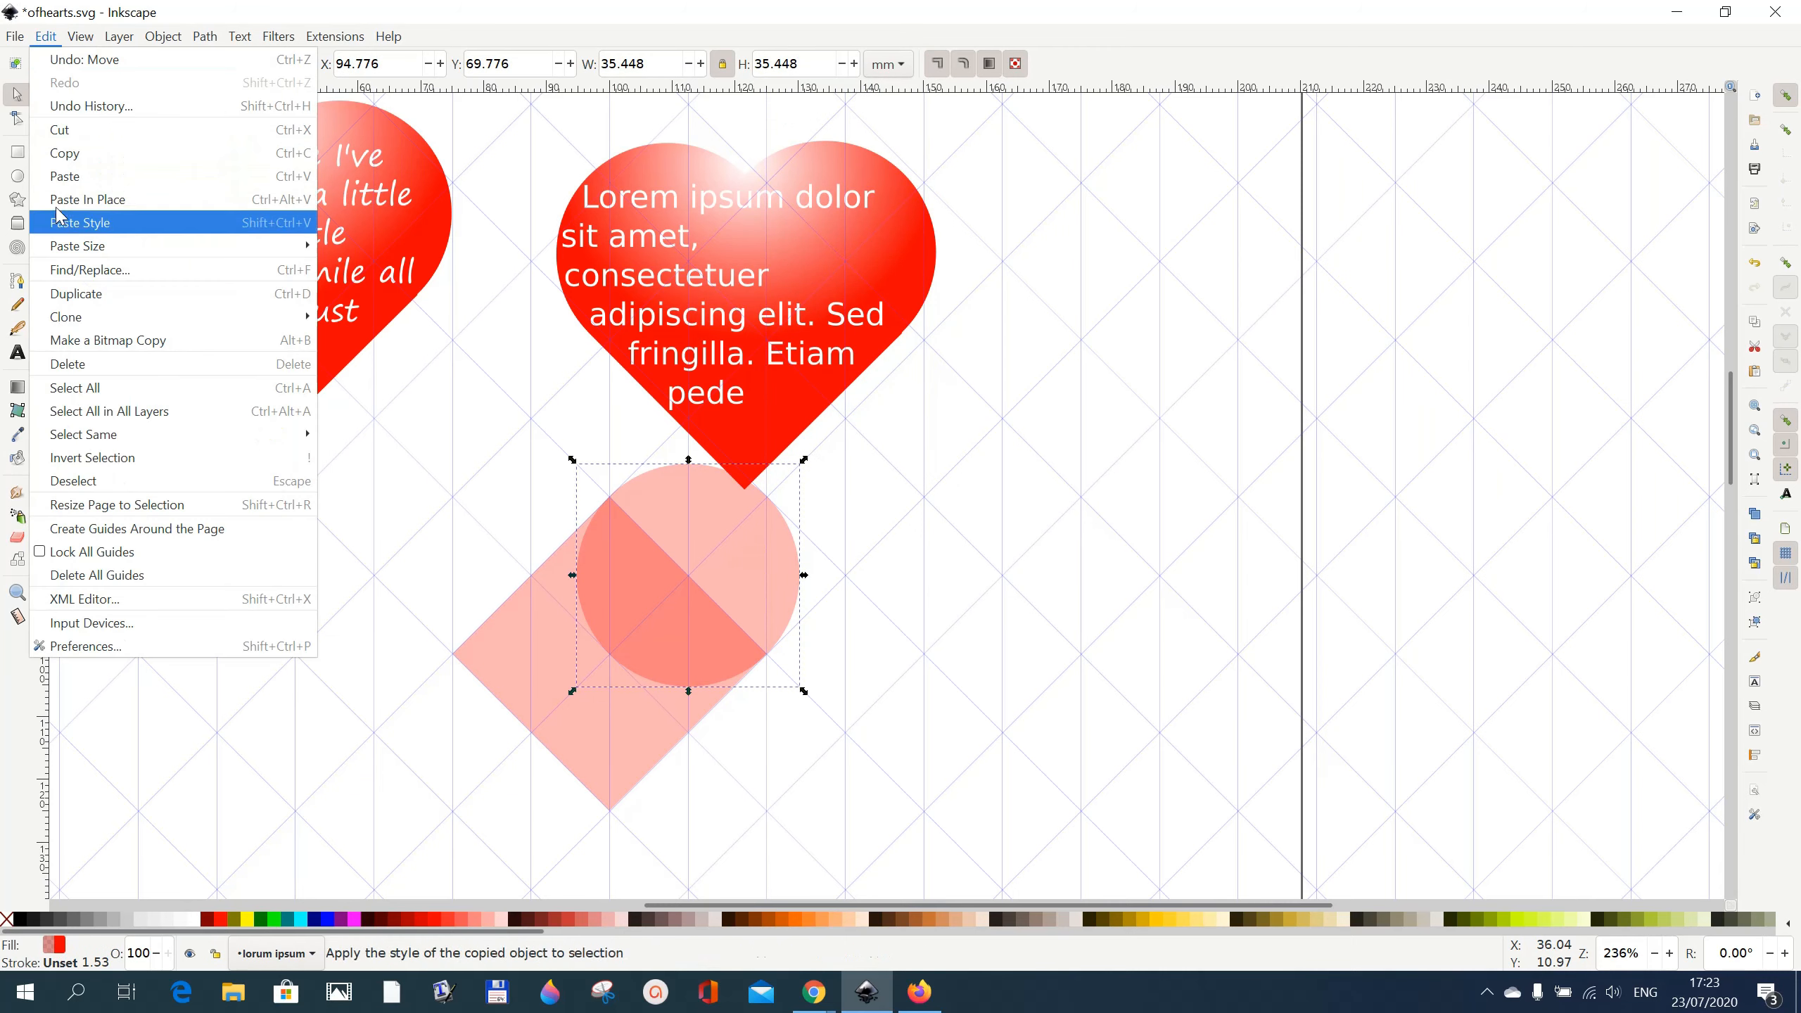
left_click(68, 305)
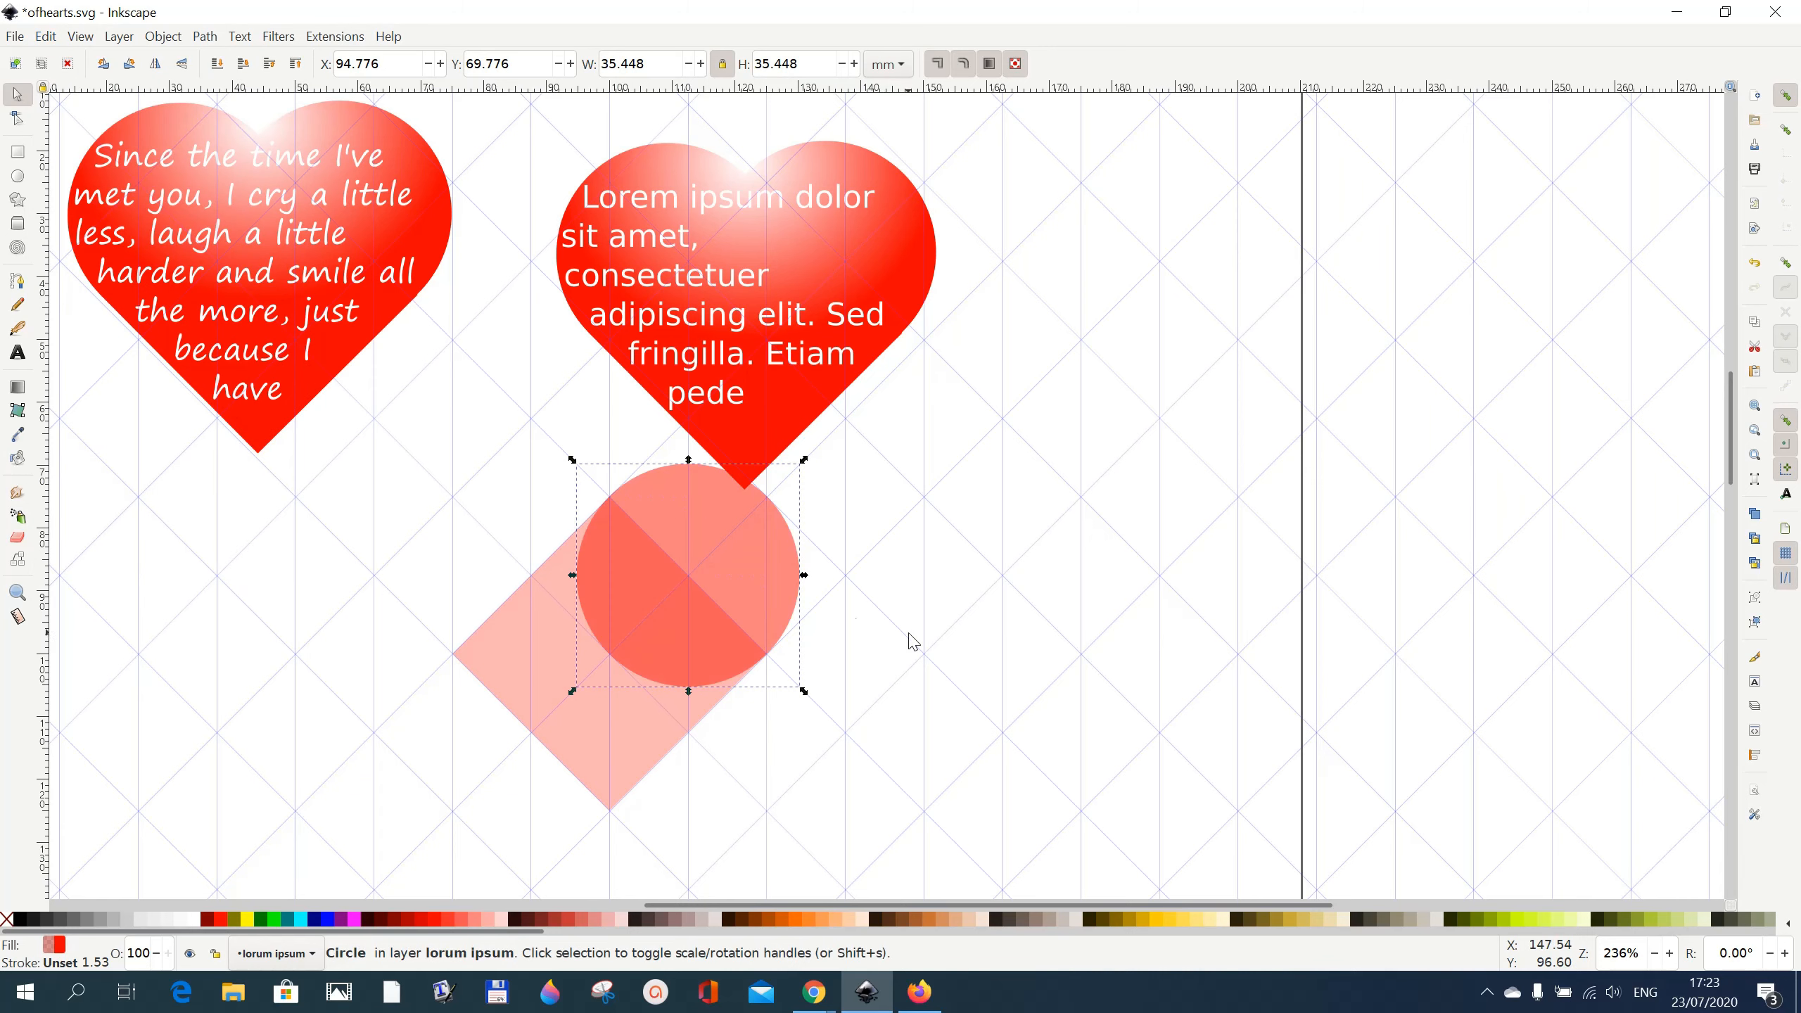
left_click_drag(735, 568, 533, 543)
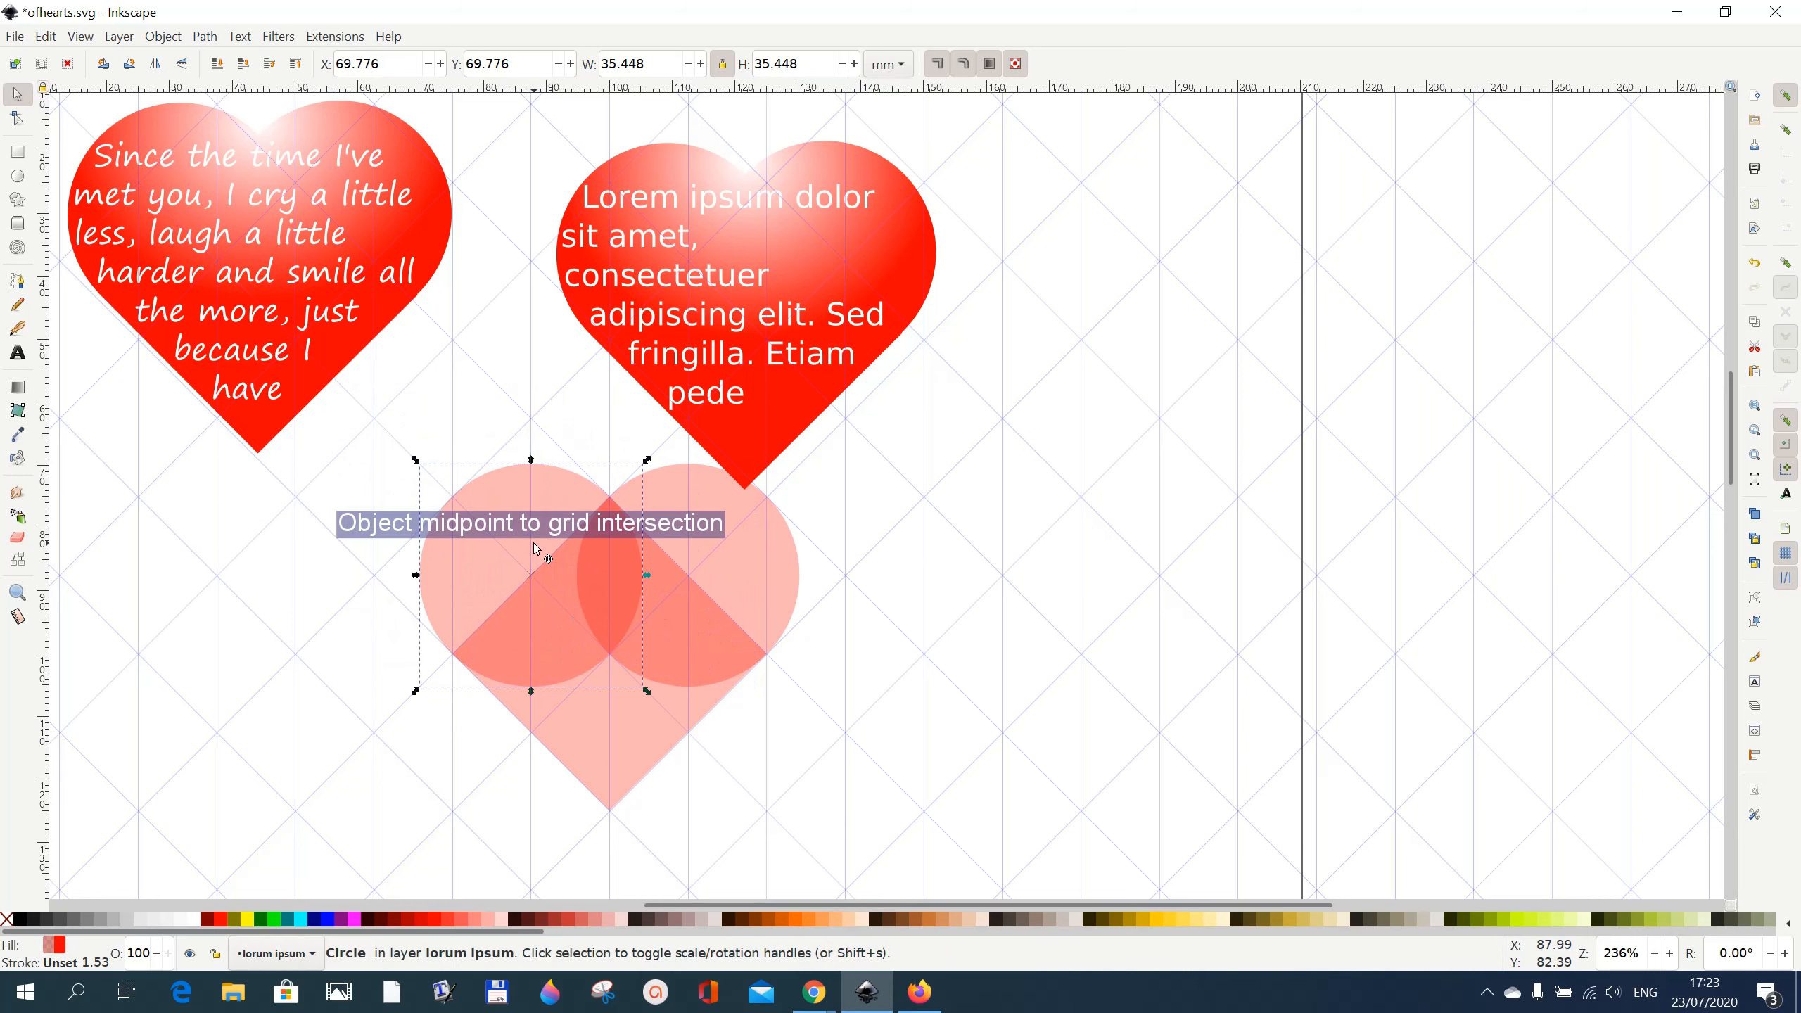
left_click(1110, 709)
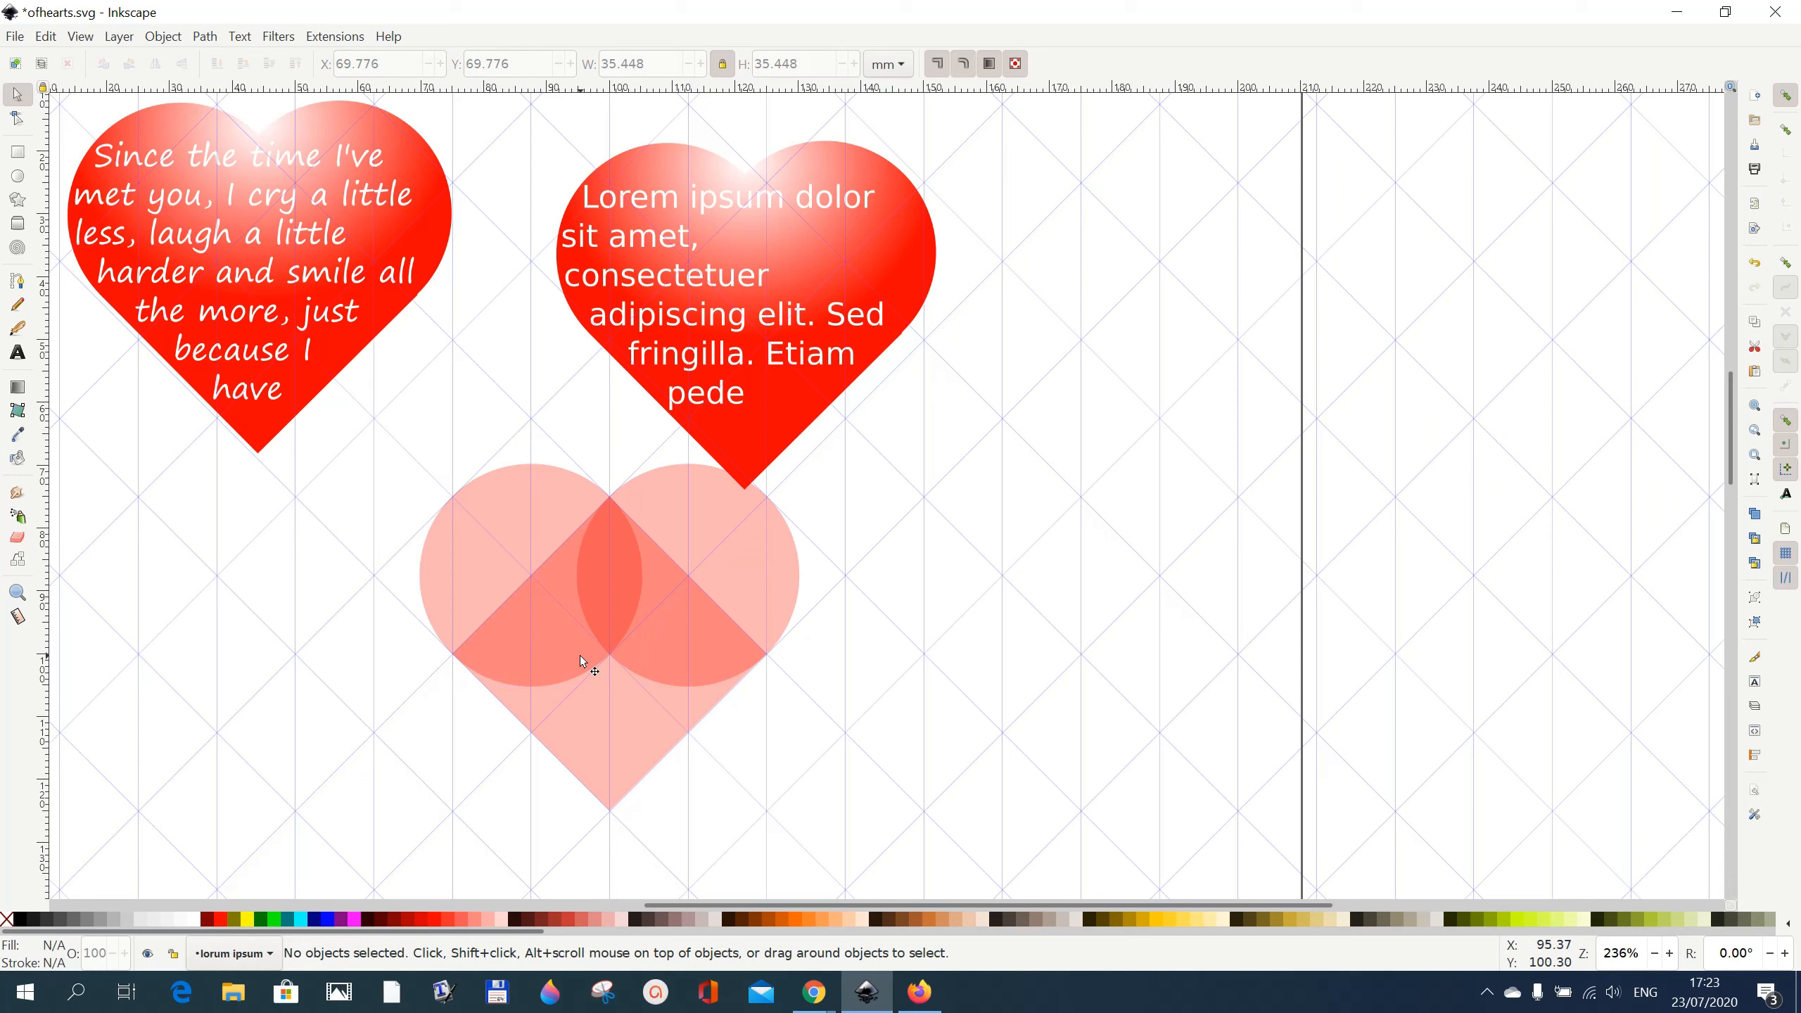
Select both circles and the diamond and unite them into a single heart path with Union.
left_click(509, 552)
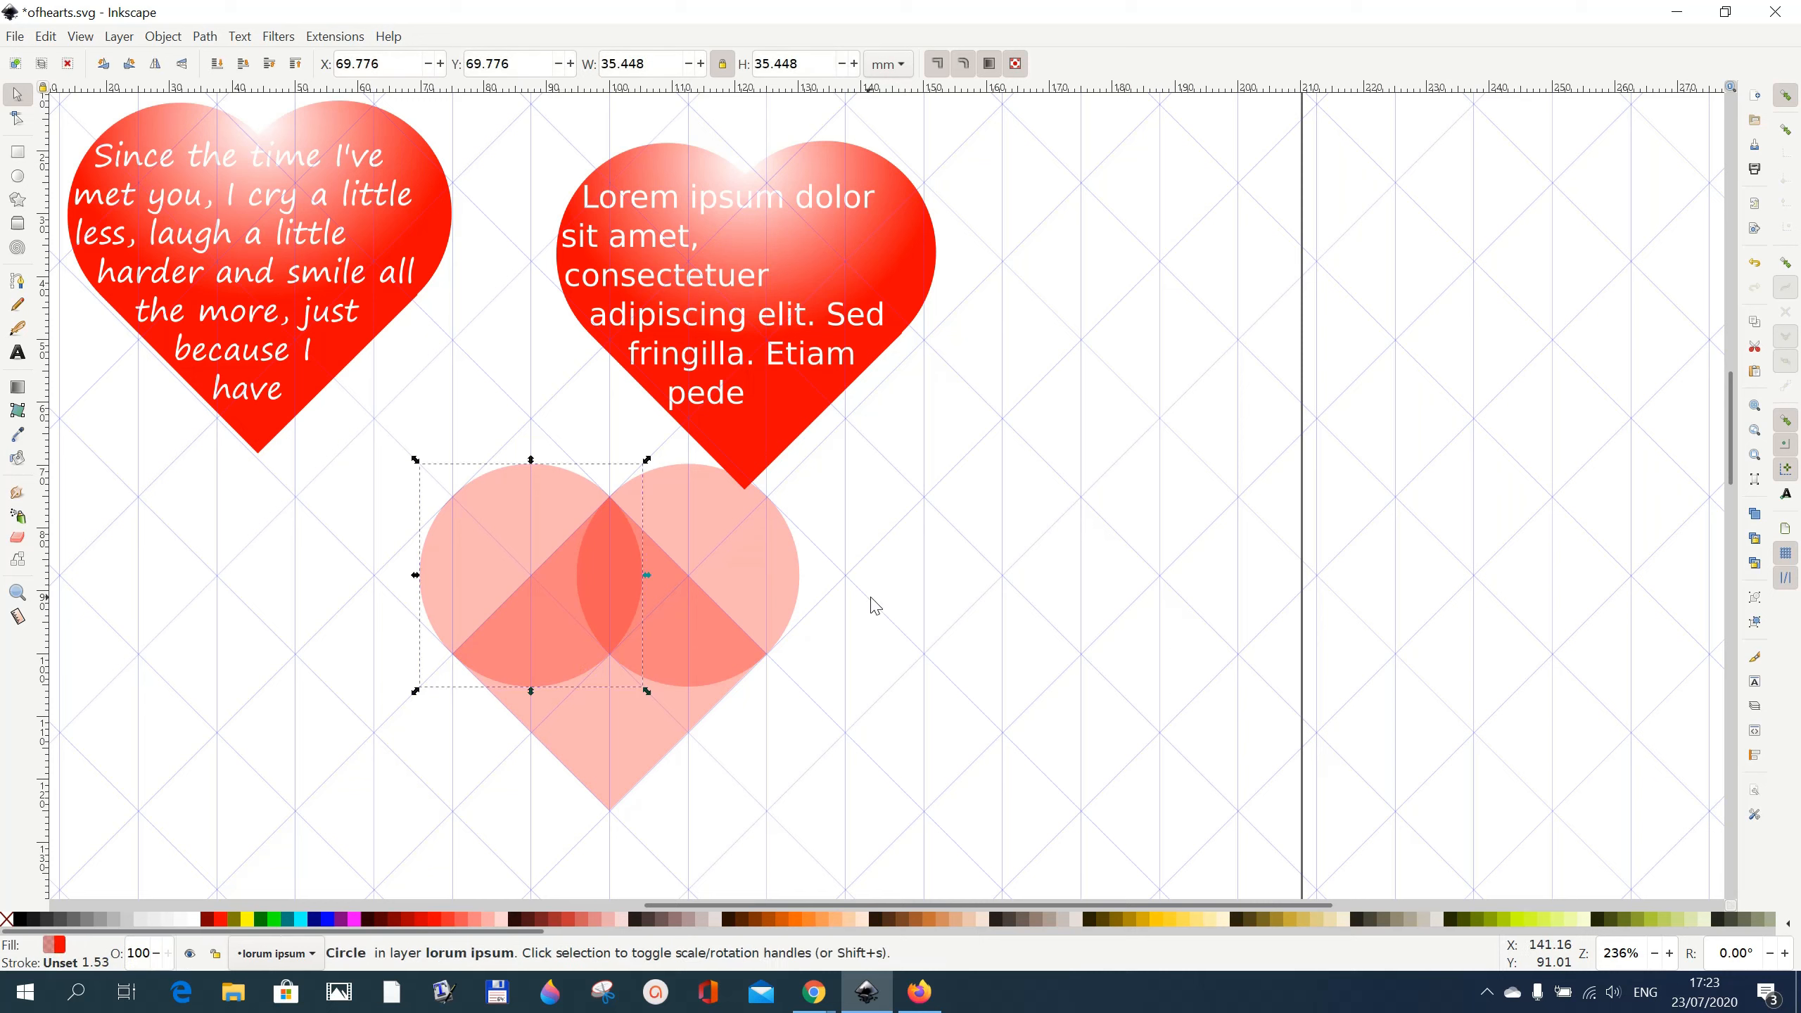
left_click(754, 577, "shift")
left_click(593, 767, "shift")
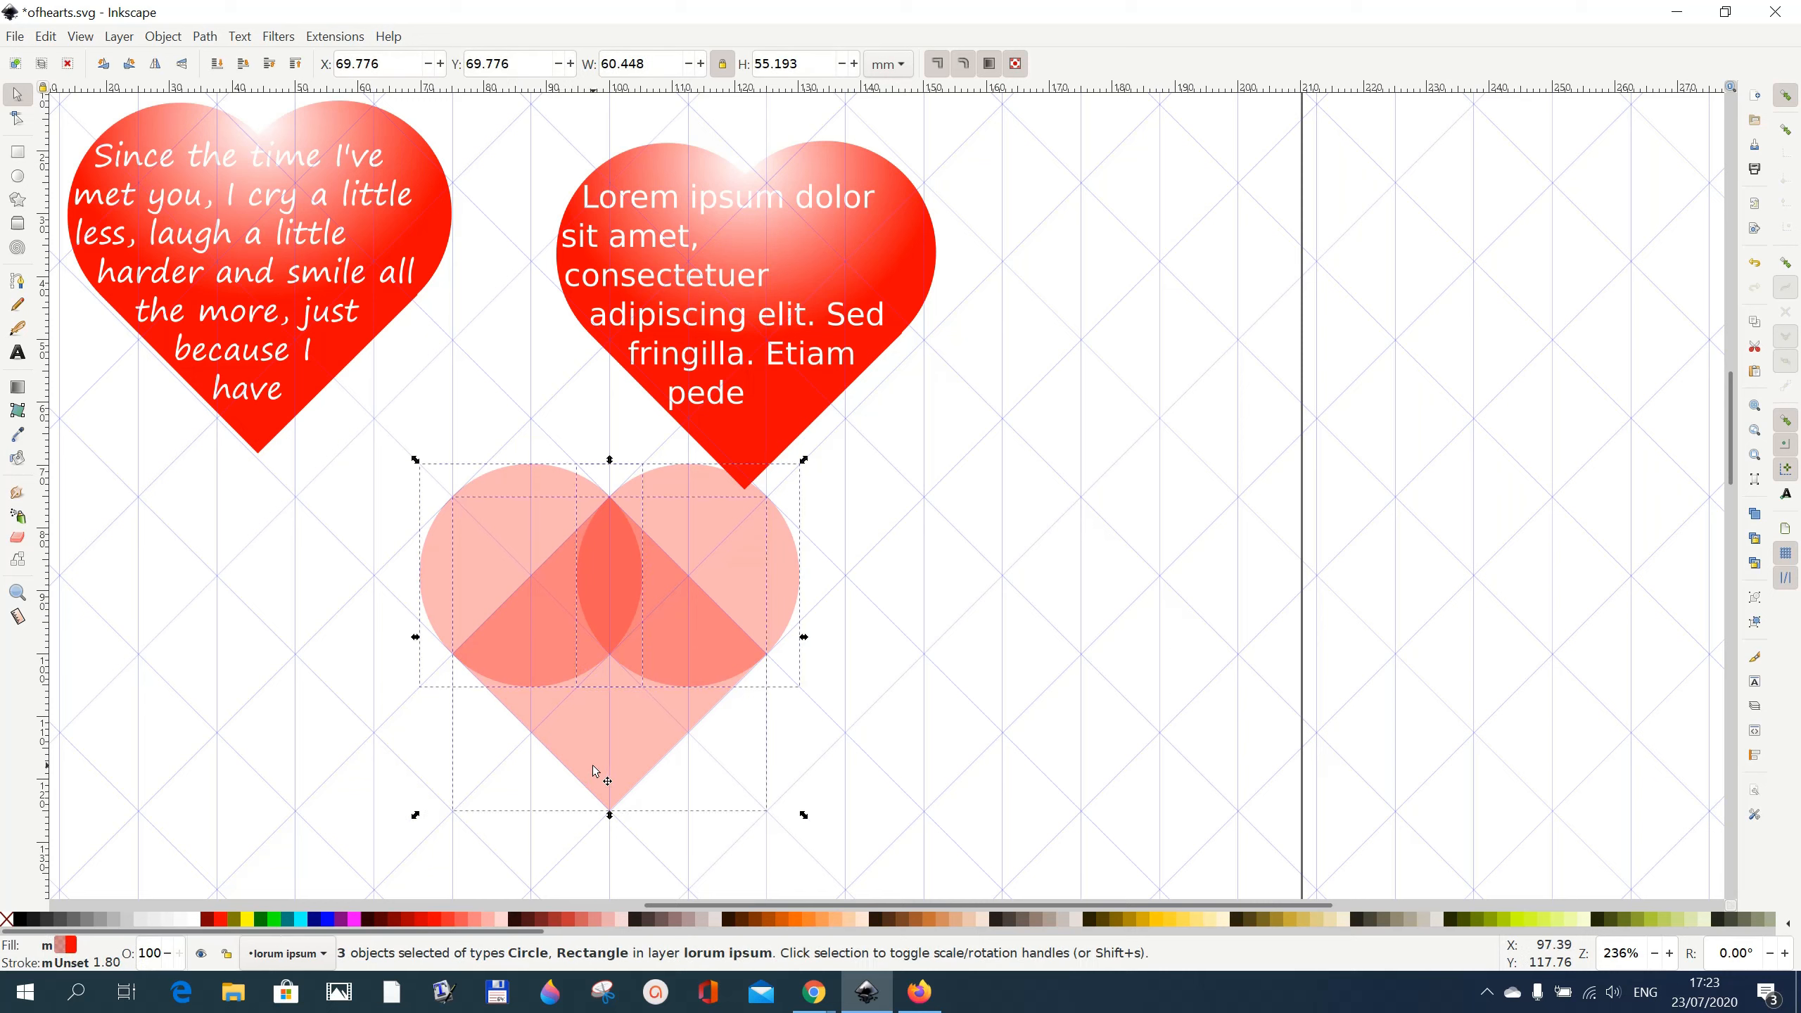
left_click(205, 37)
left_click(222, 133)
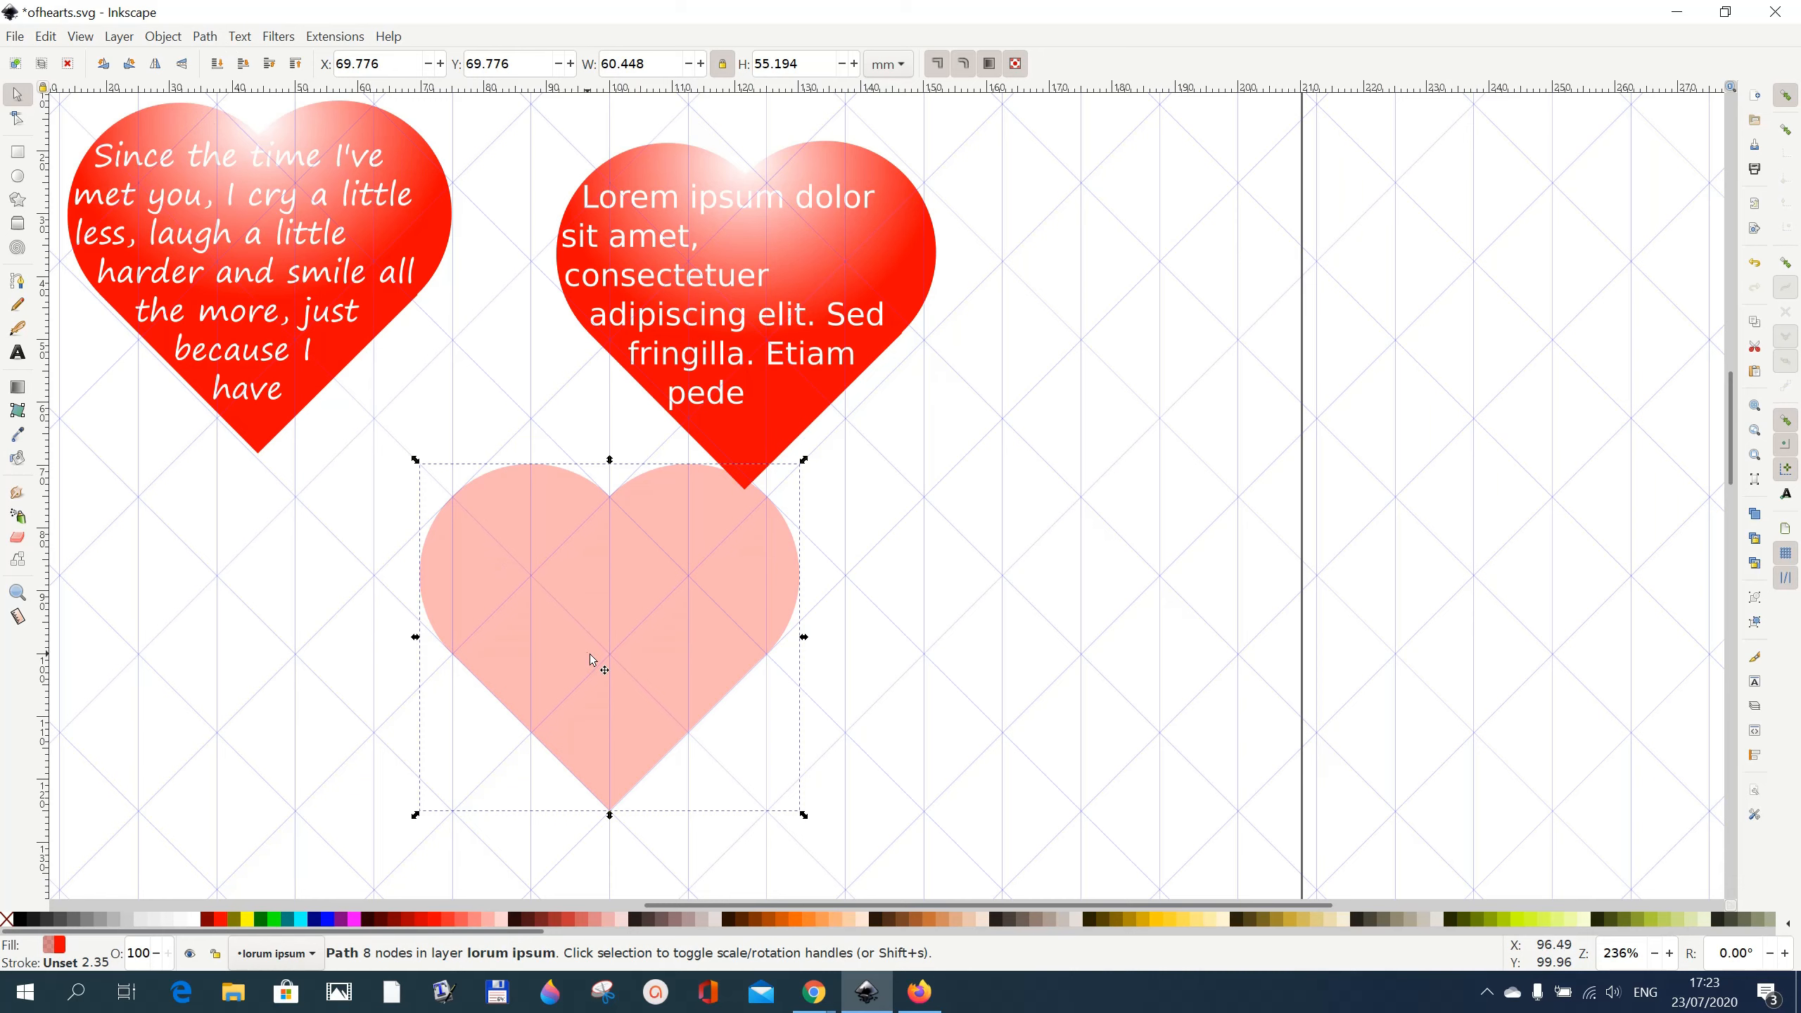
Make the new heart's red fill fully opaque by setting its alpha to 100.
left_click(171, 38)
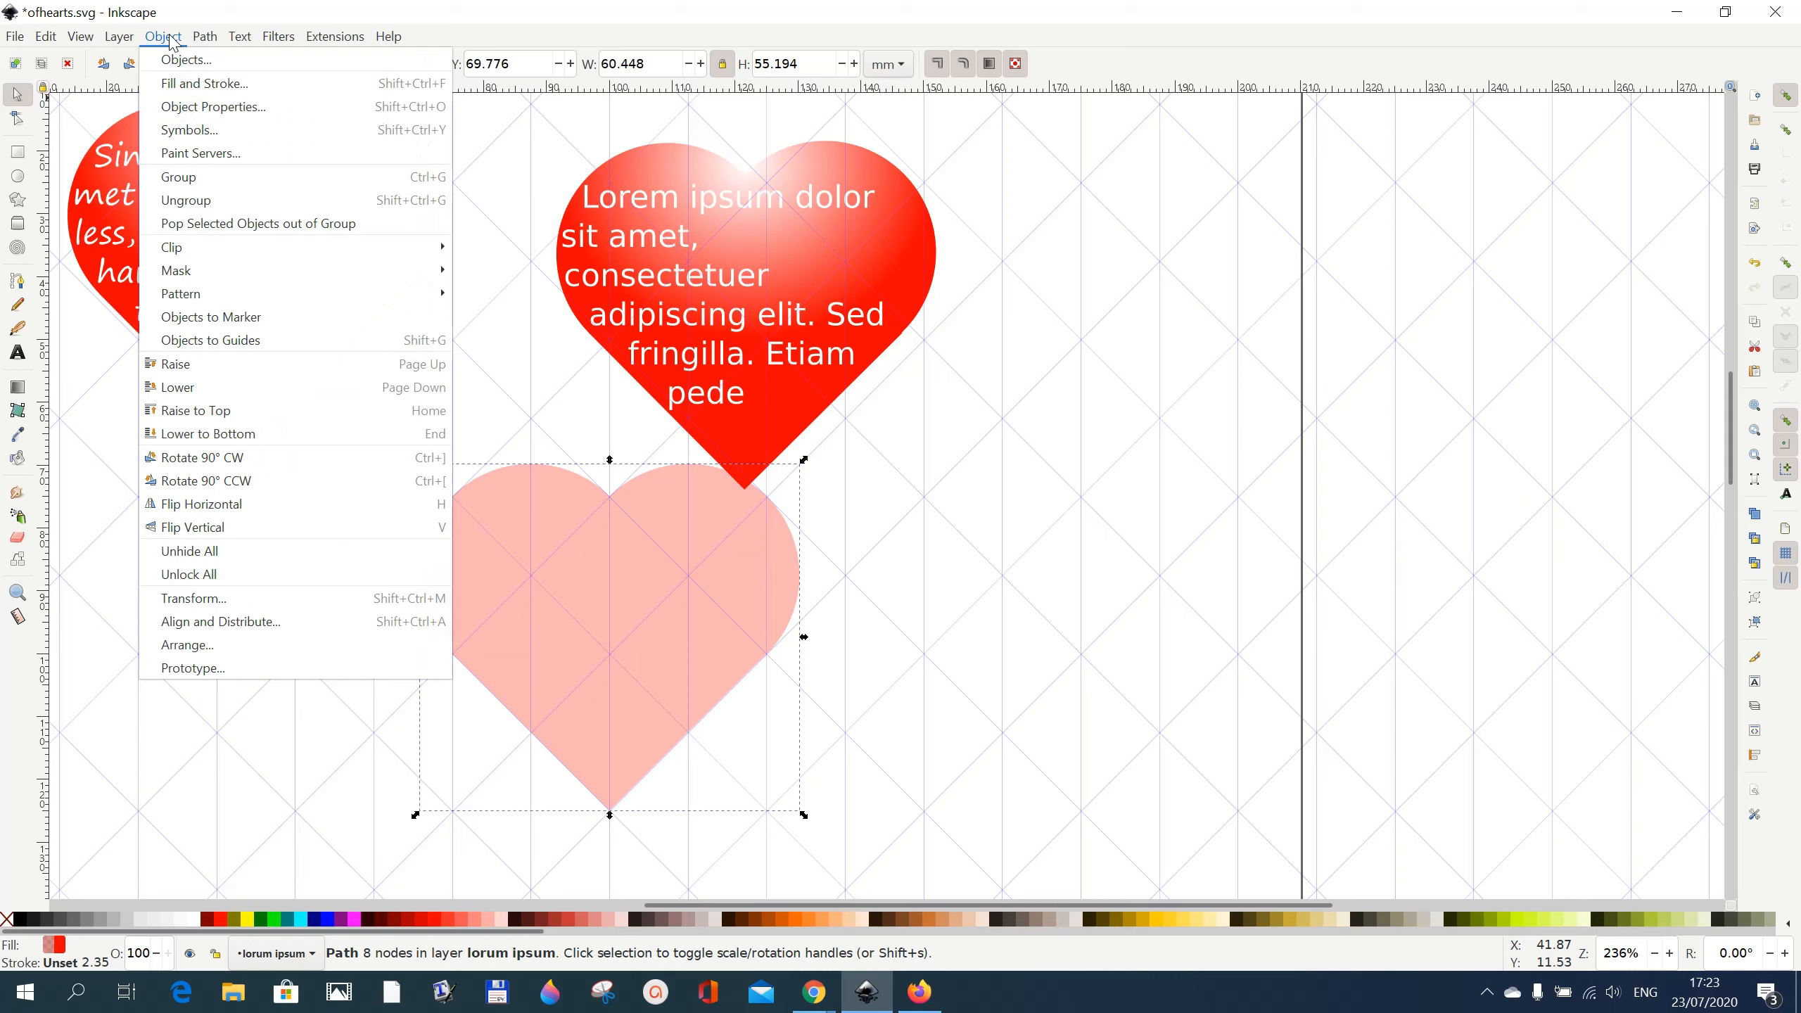
left_click(183, 90)
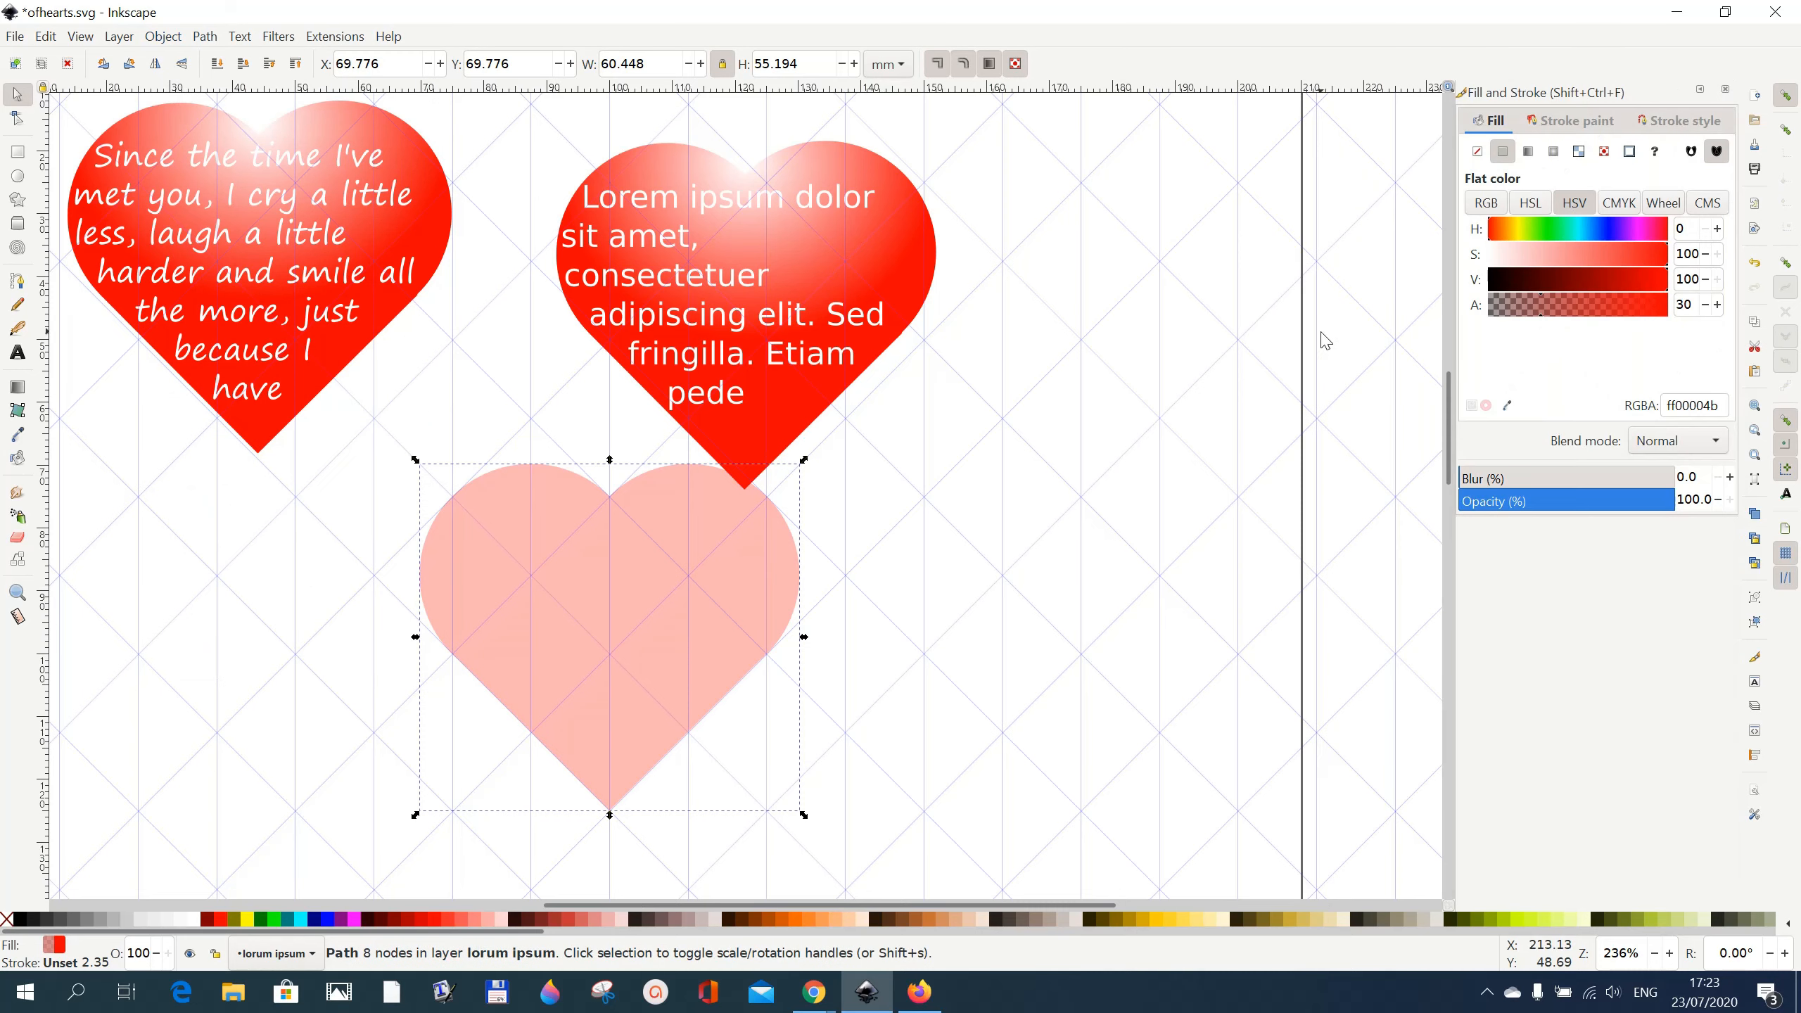
left_click(1614, 312)
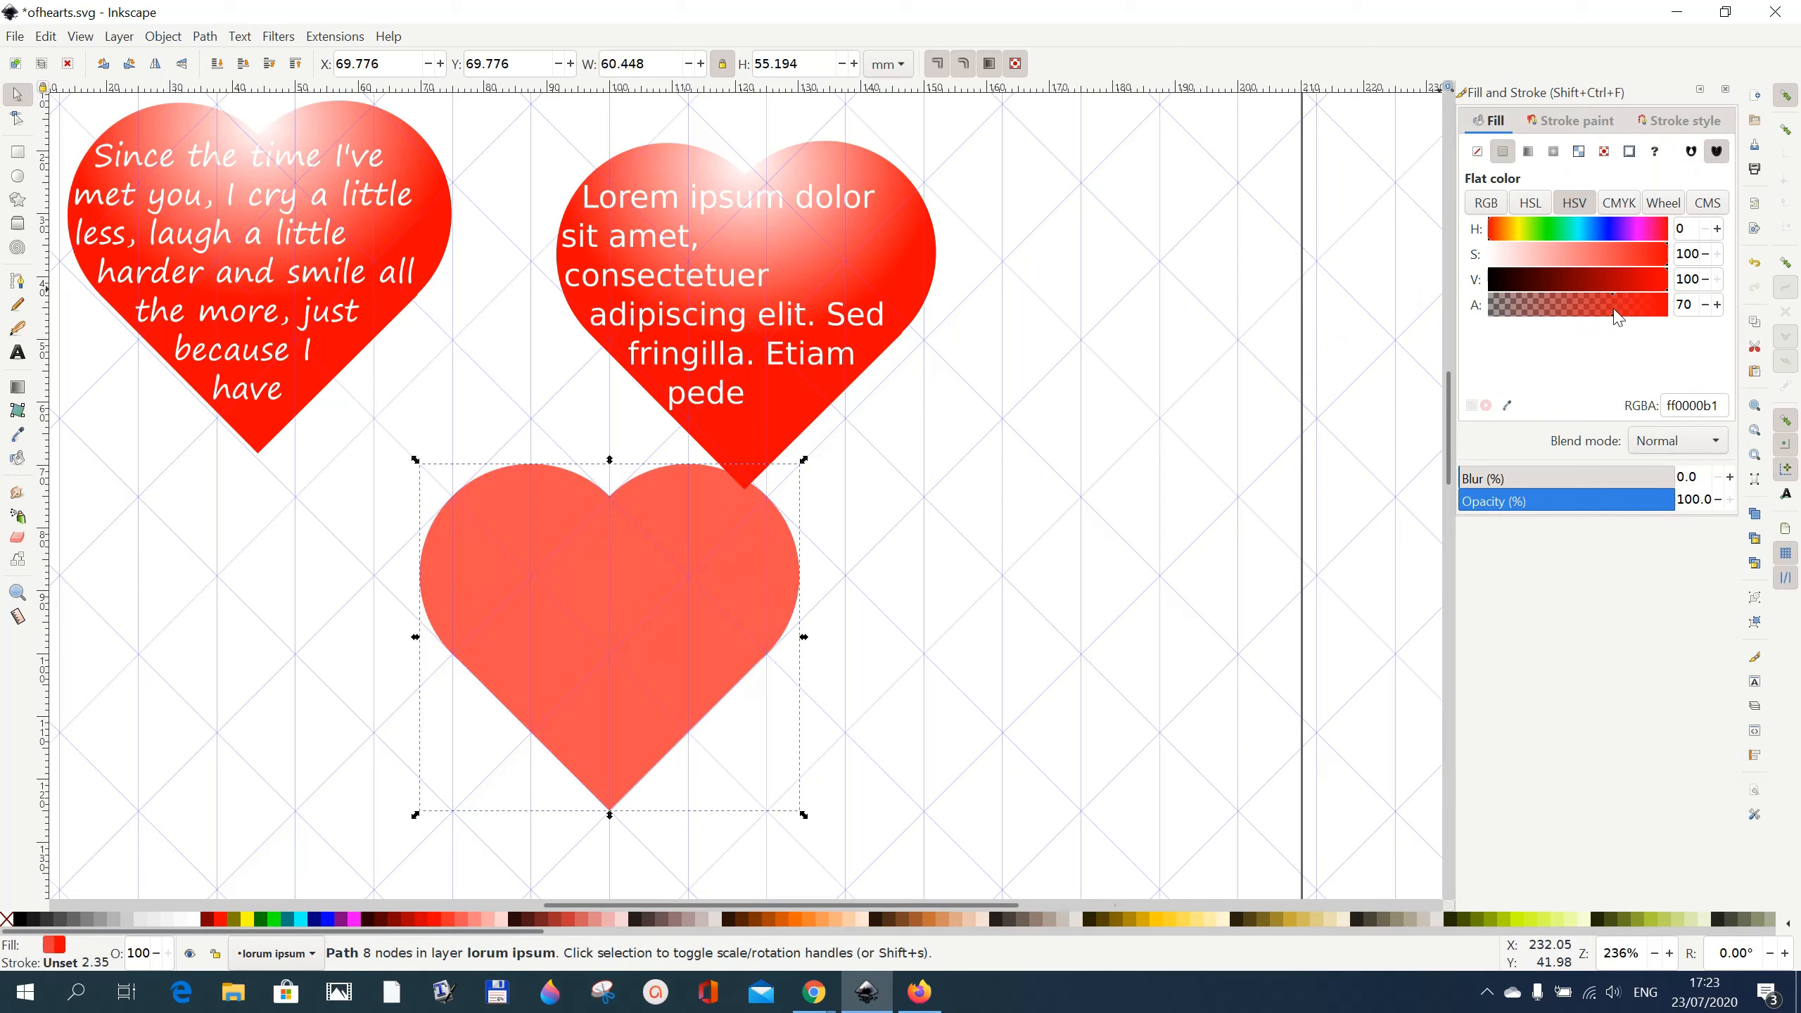
left_click(1639, 317)
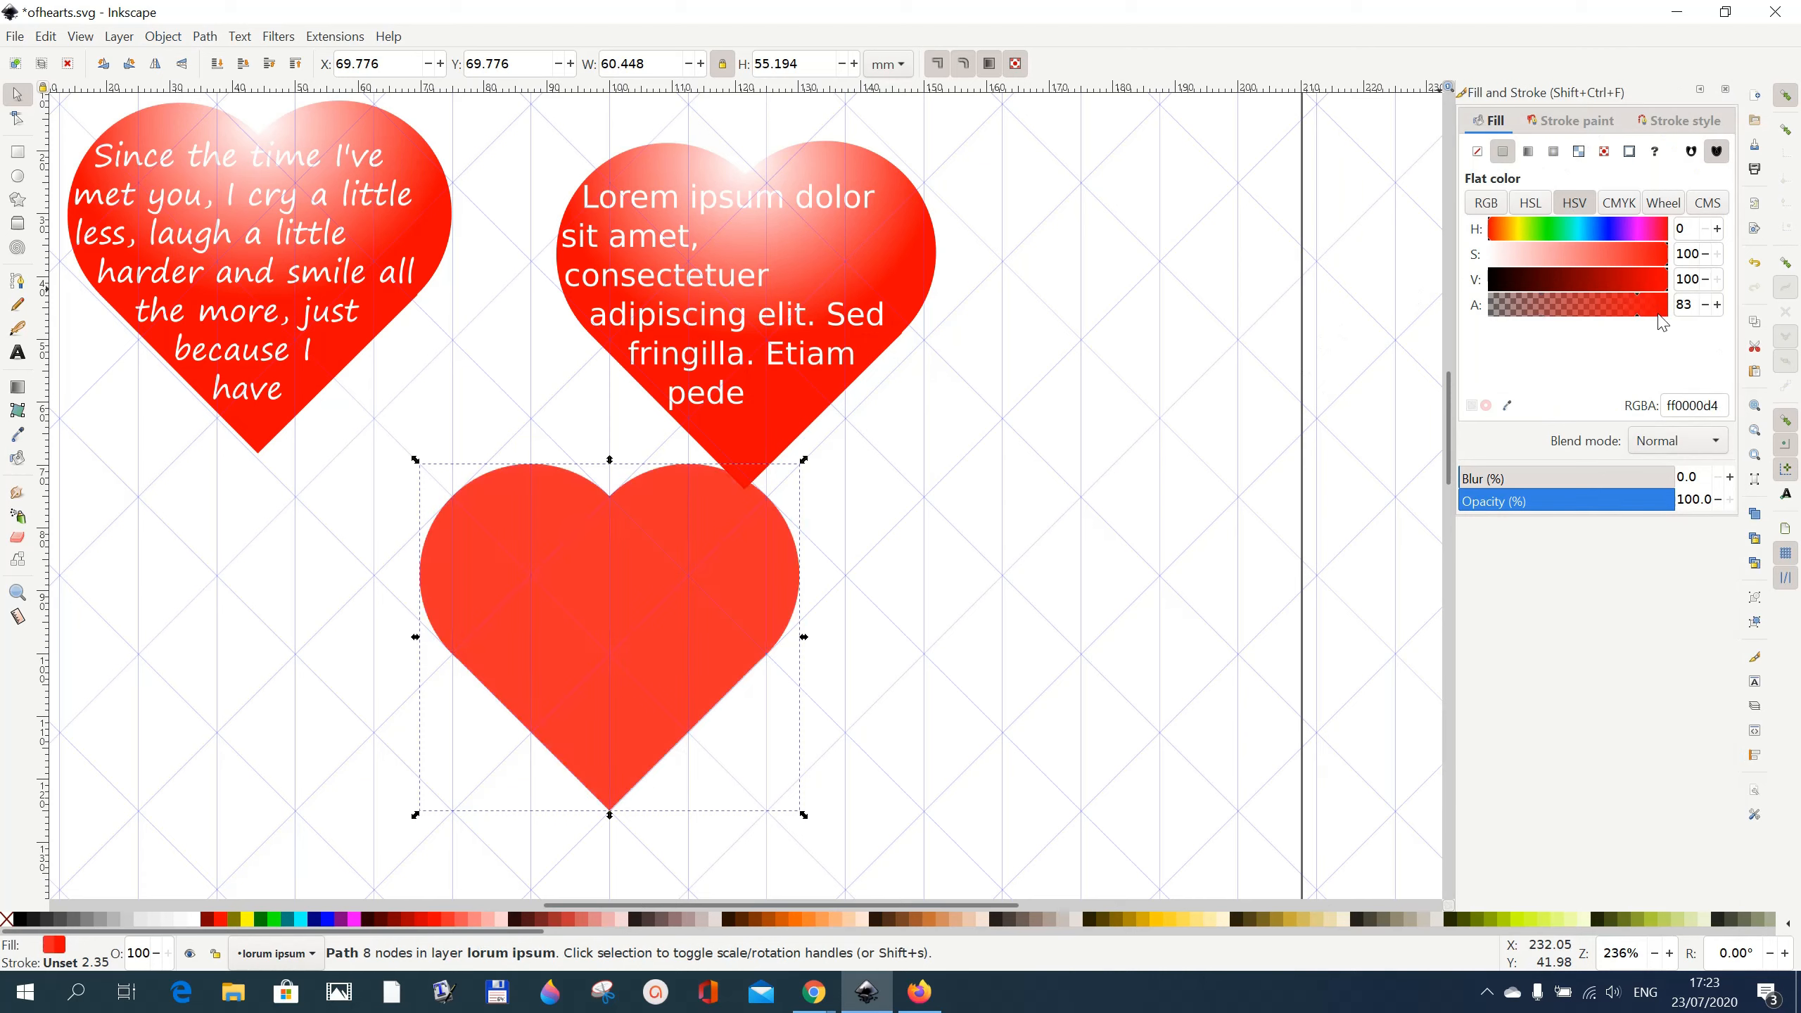
left_click(1657, 317)
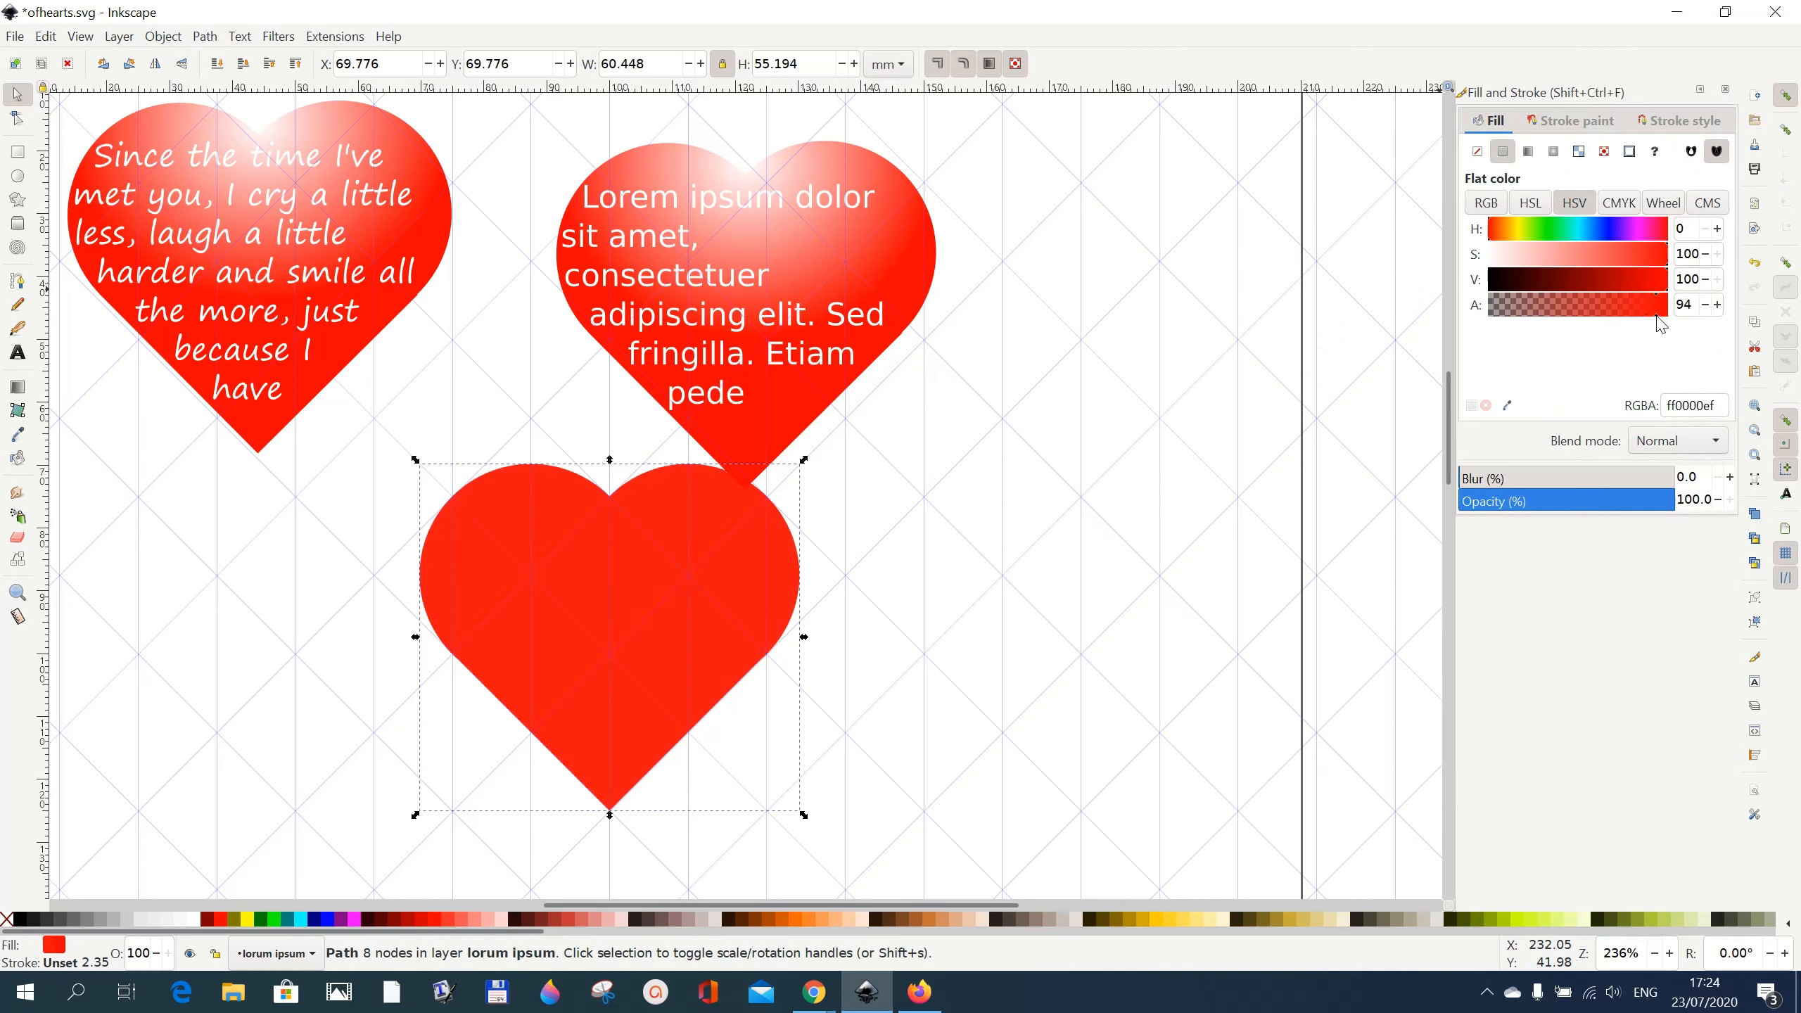
left_click(1665, 315)
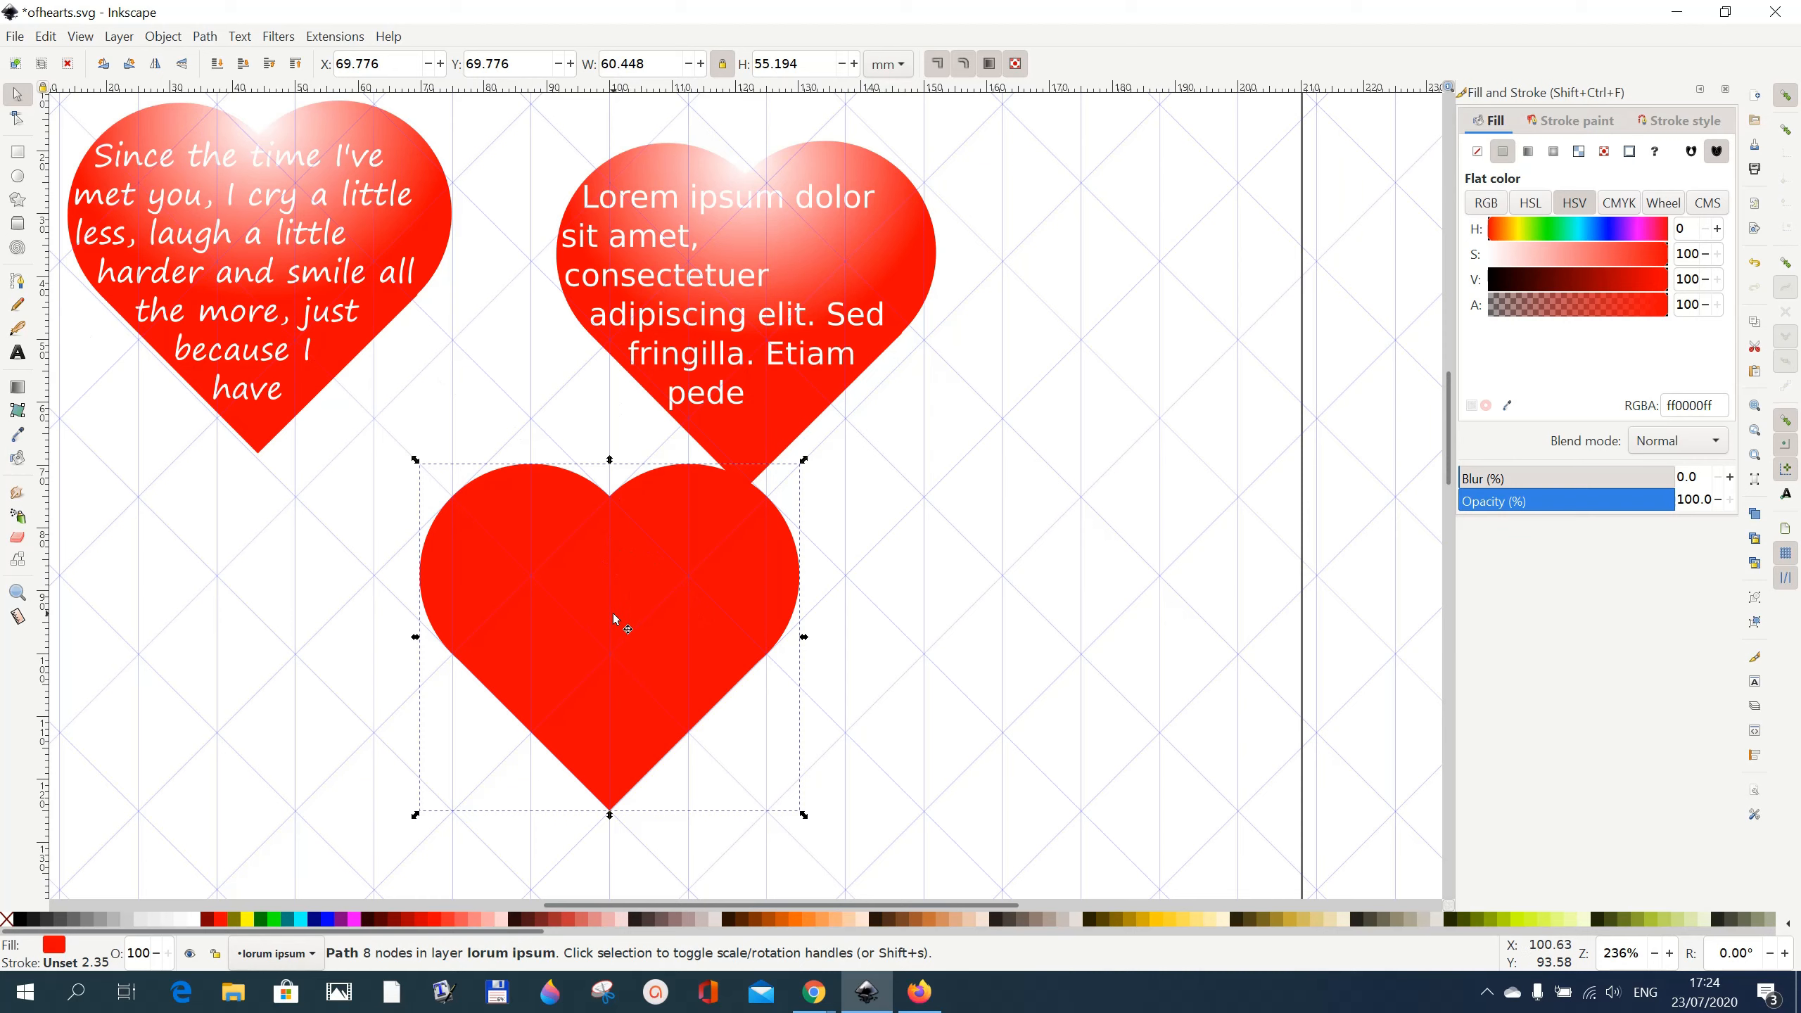
Move the plain red heart to about X 19.8, Y 72.4 mm, below the heart with the handwritten-style text.
left_click_drag(614, 617, 281, 652)
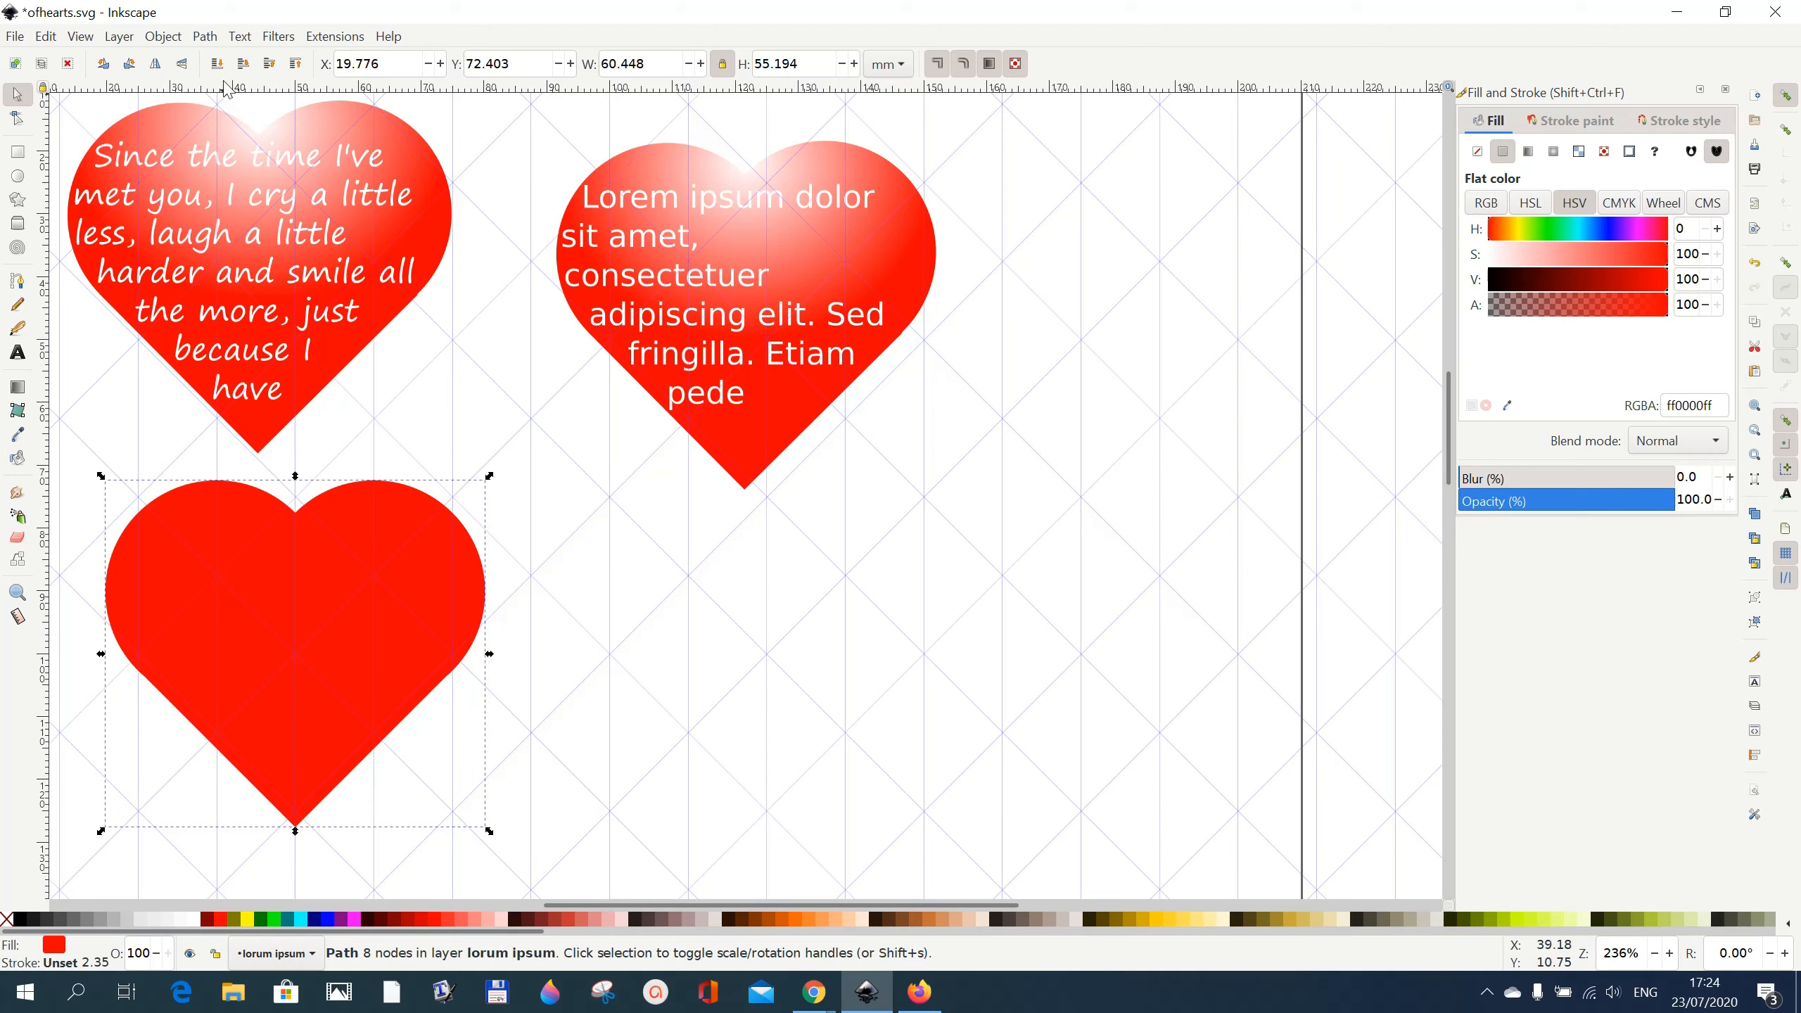
left_click(207, 36)
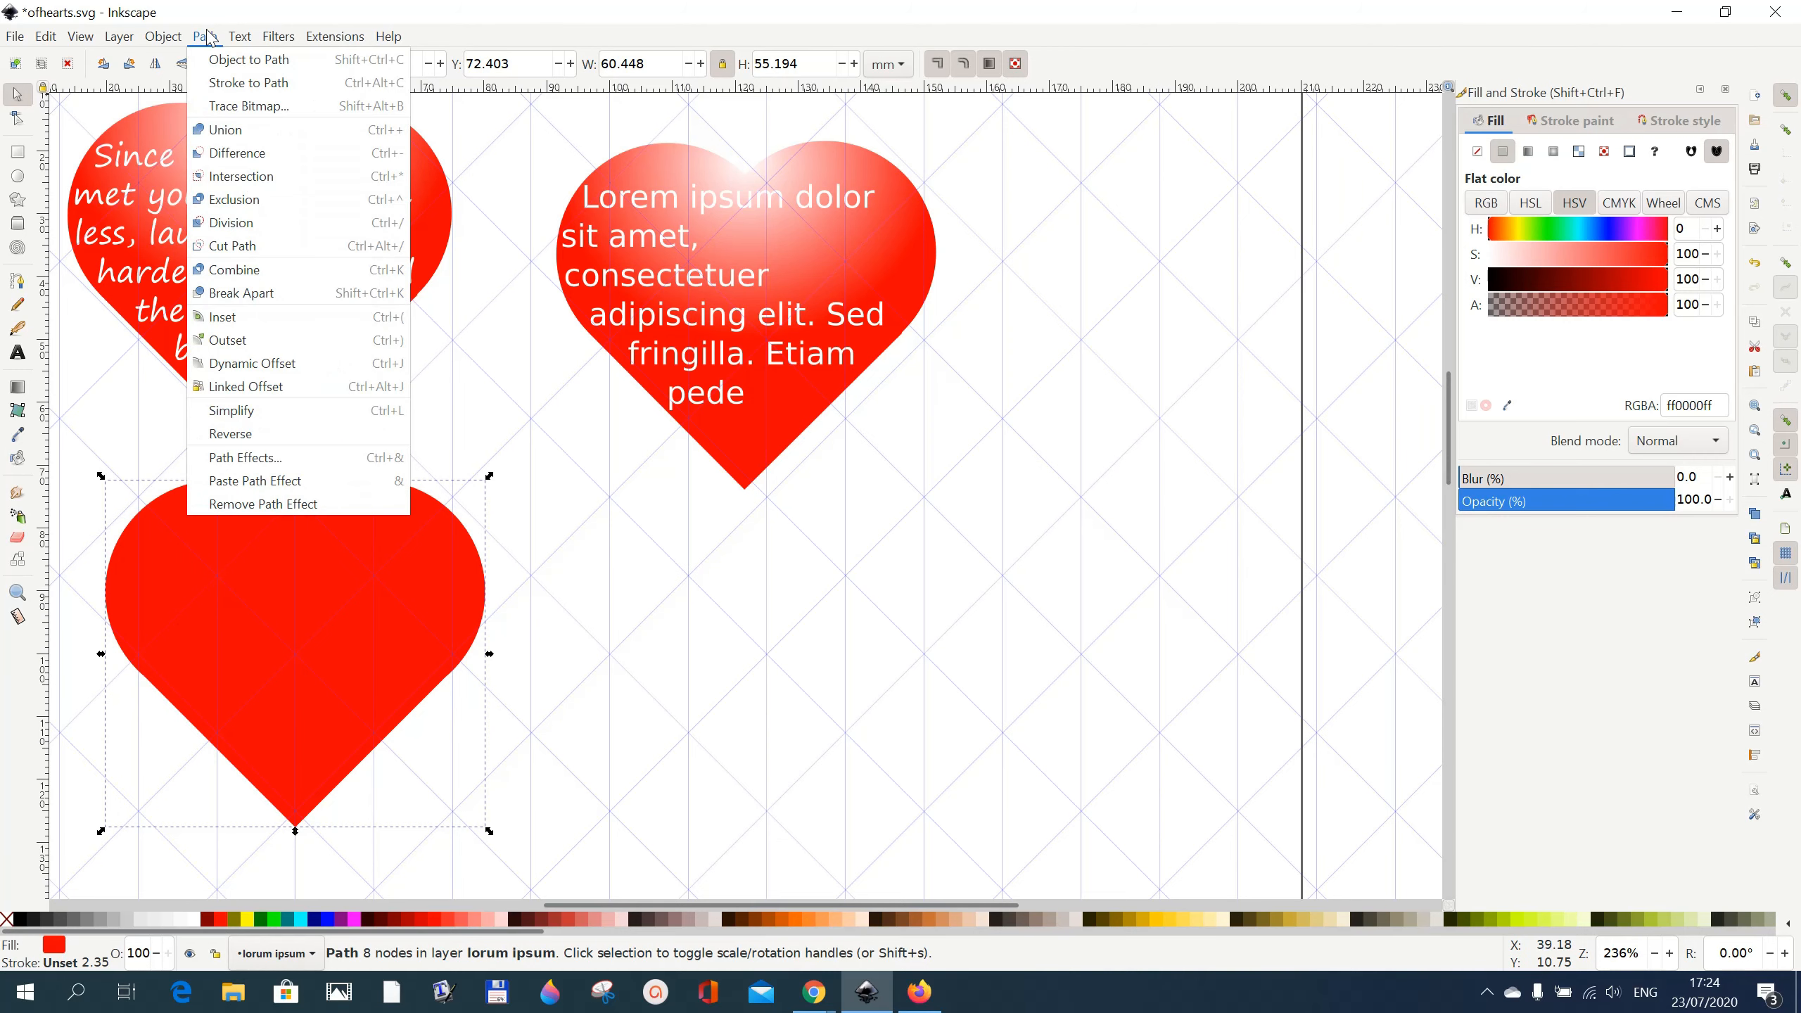
mouse_move(240, 37)
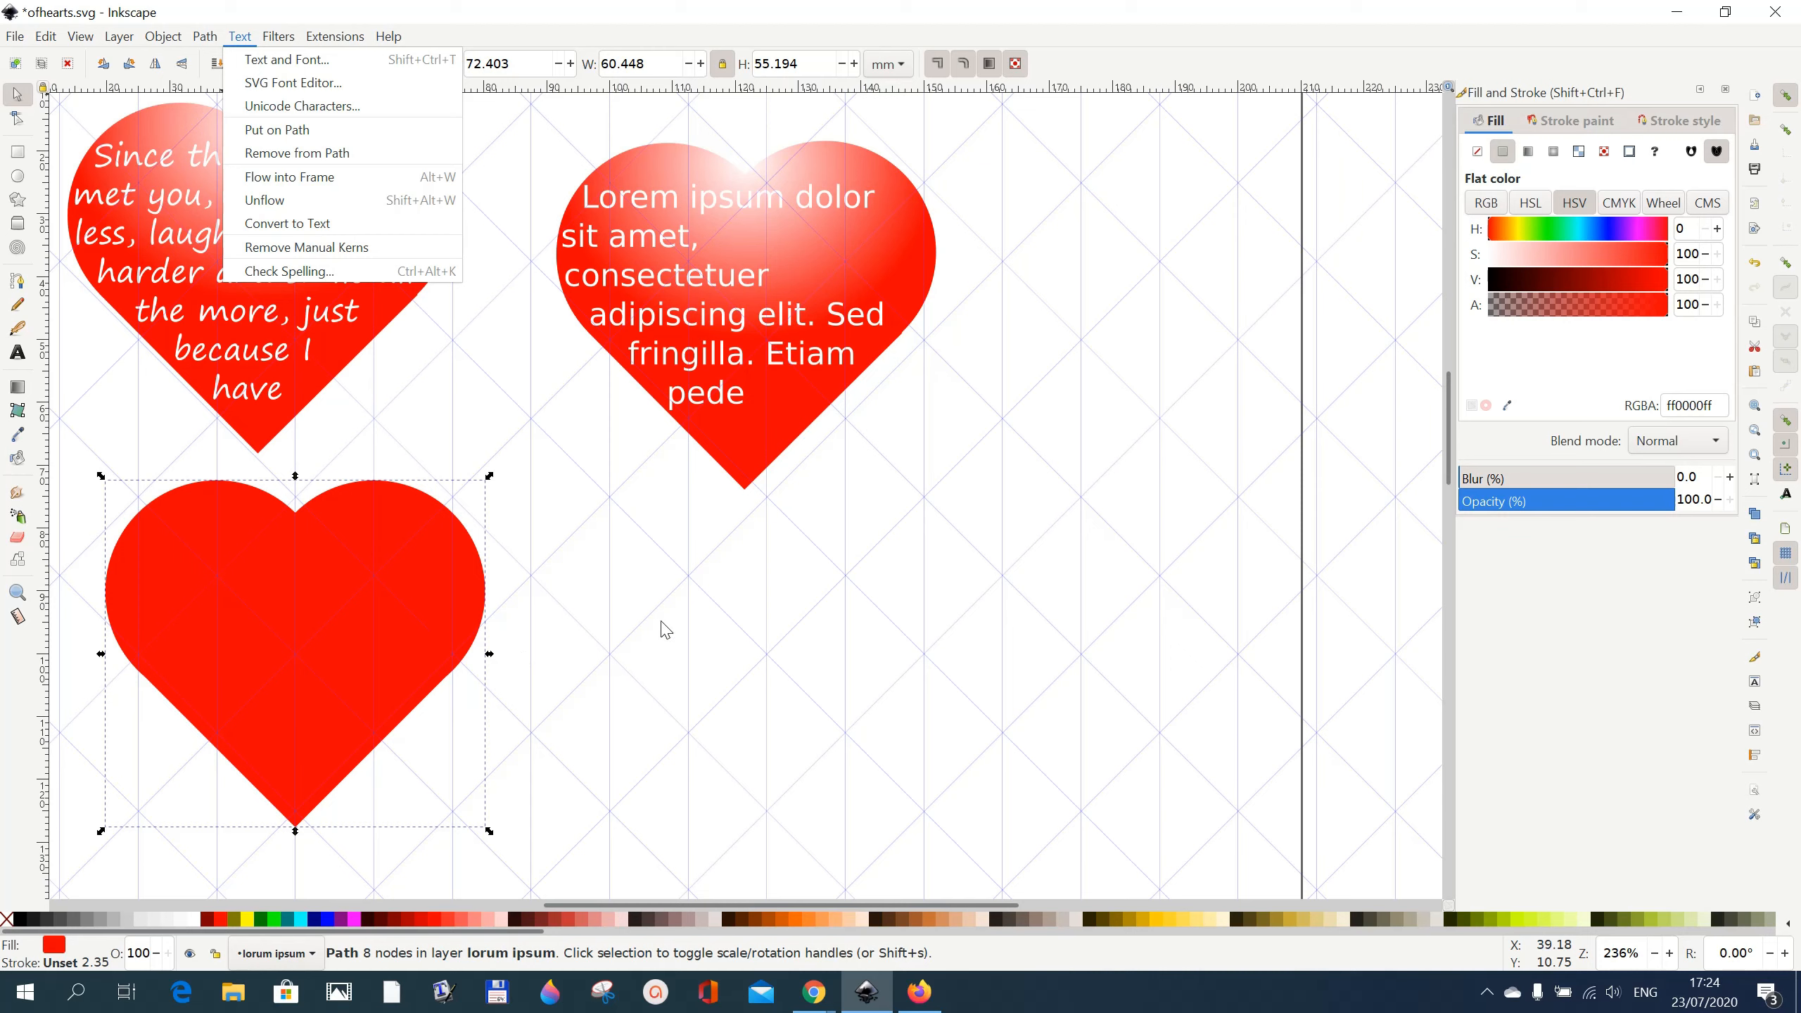
left_click(655, 598)
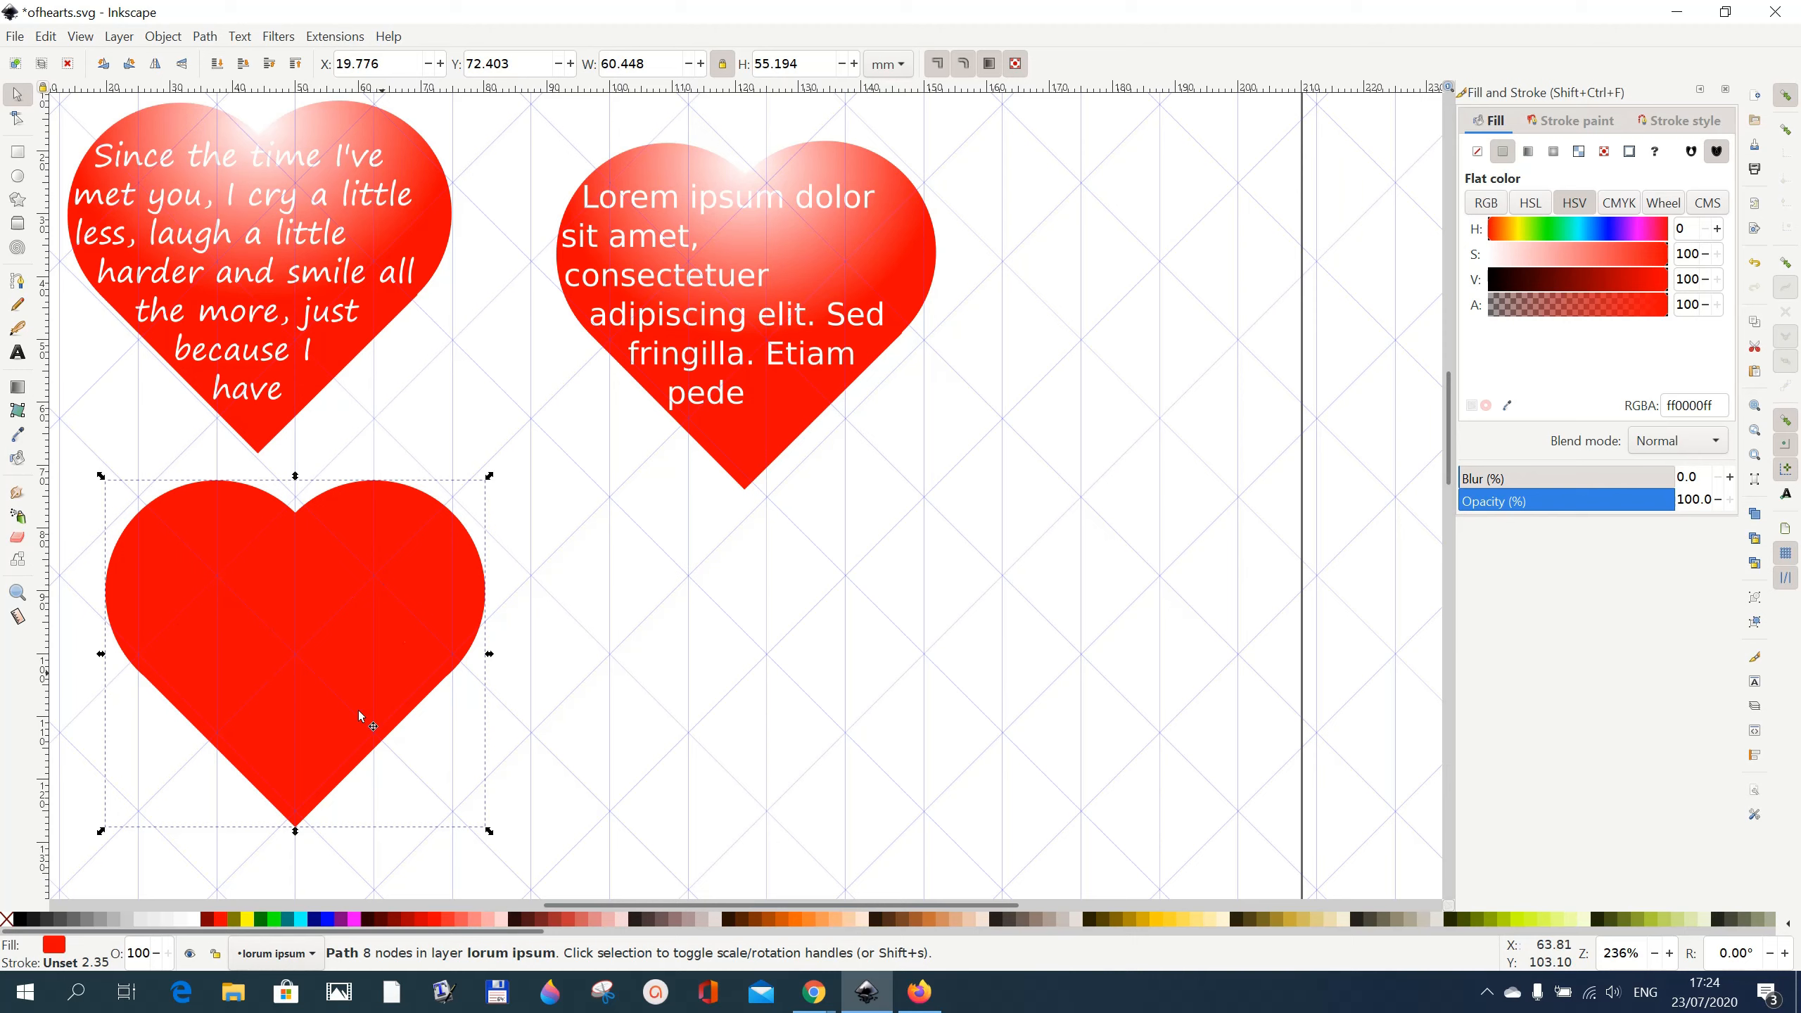
Hide the page grid, deselect the heart and save the document.
left_click(80, 36)
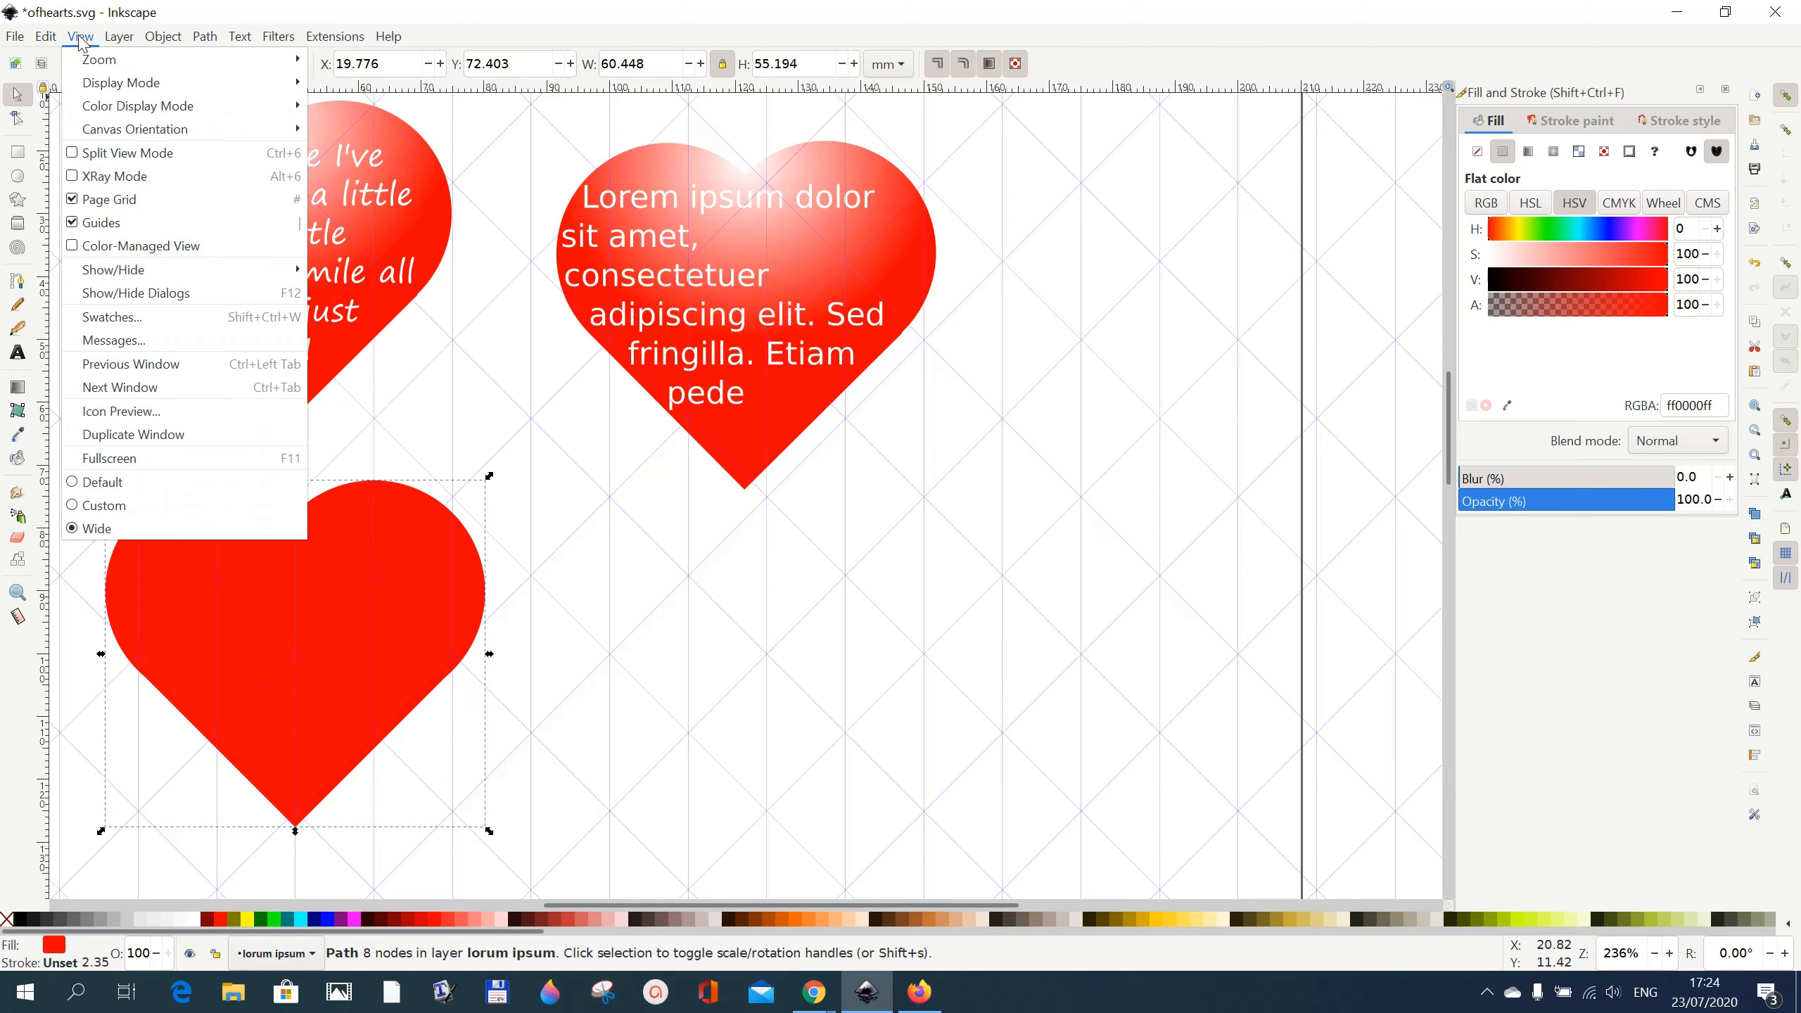
left_click(90, 205)
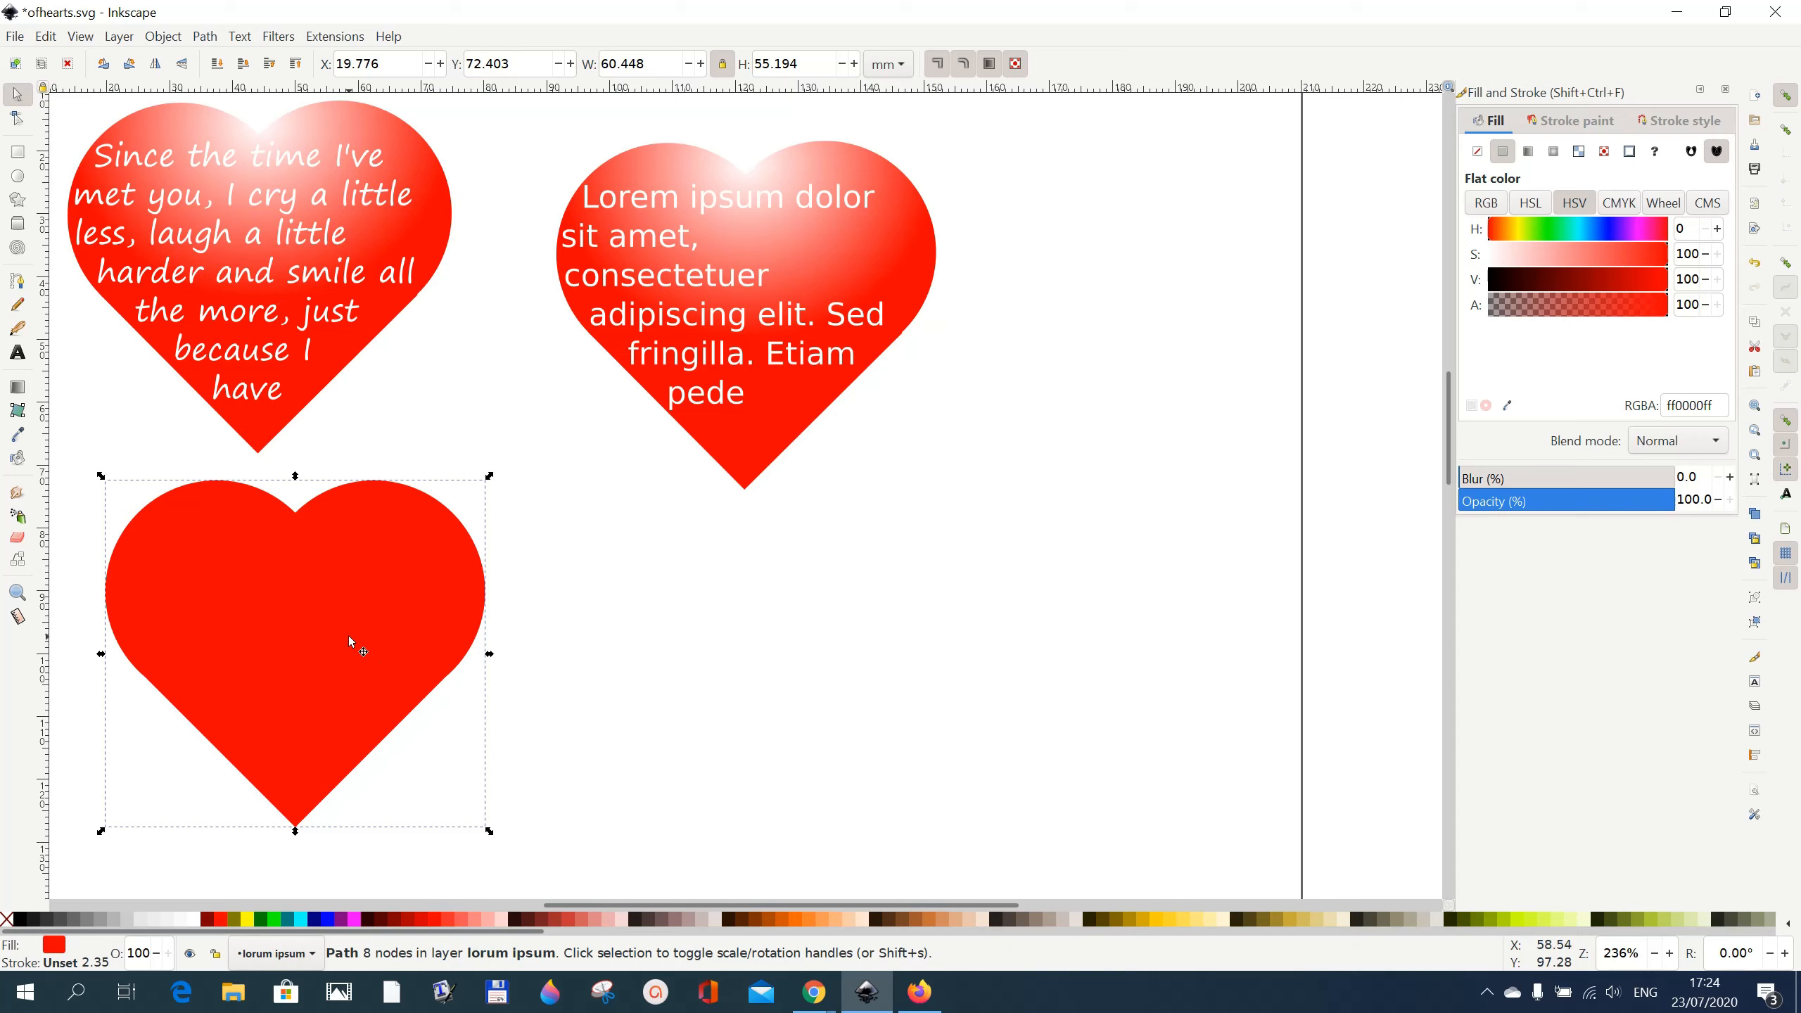
left_click(645, 640)
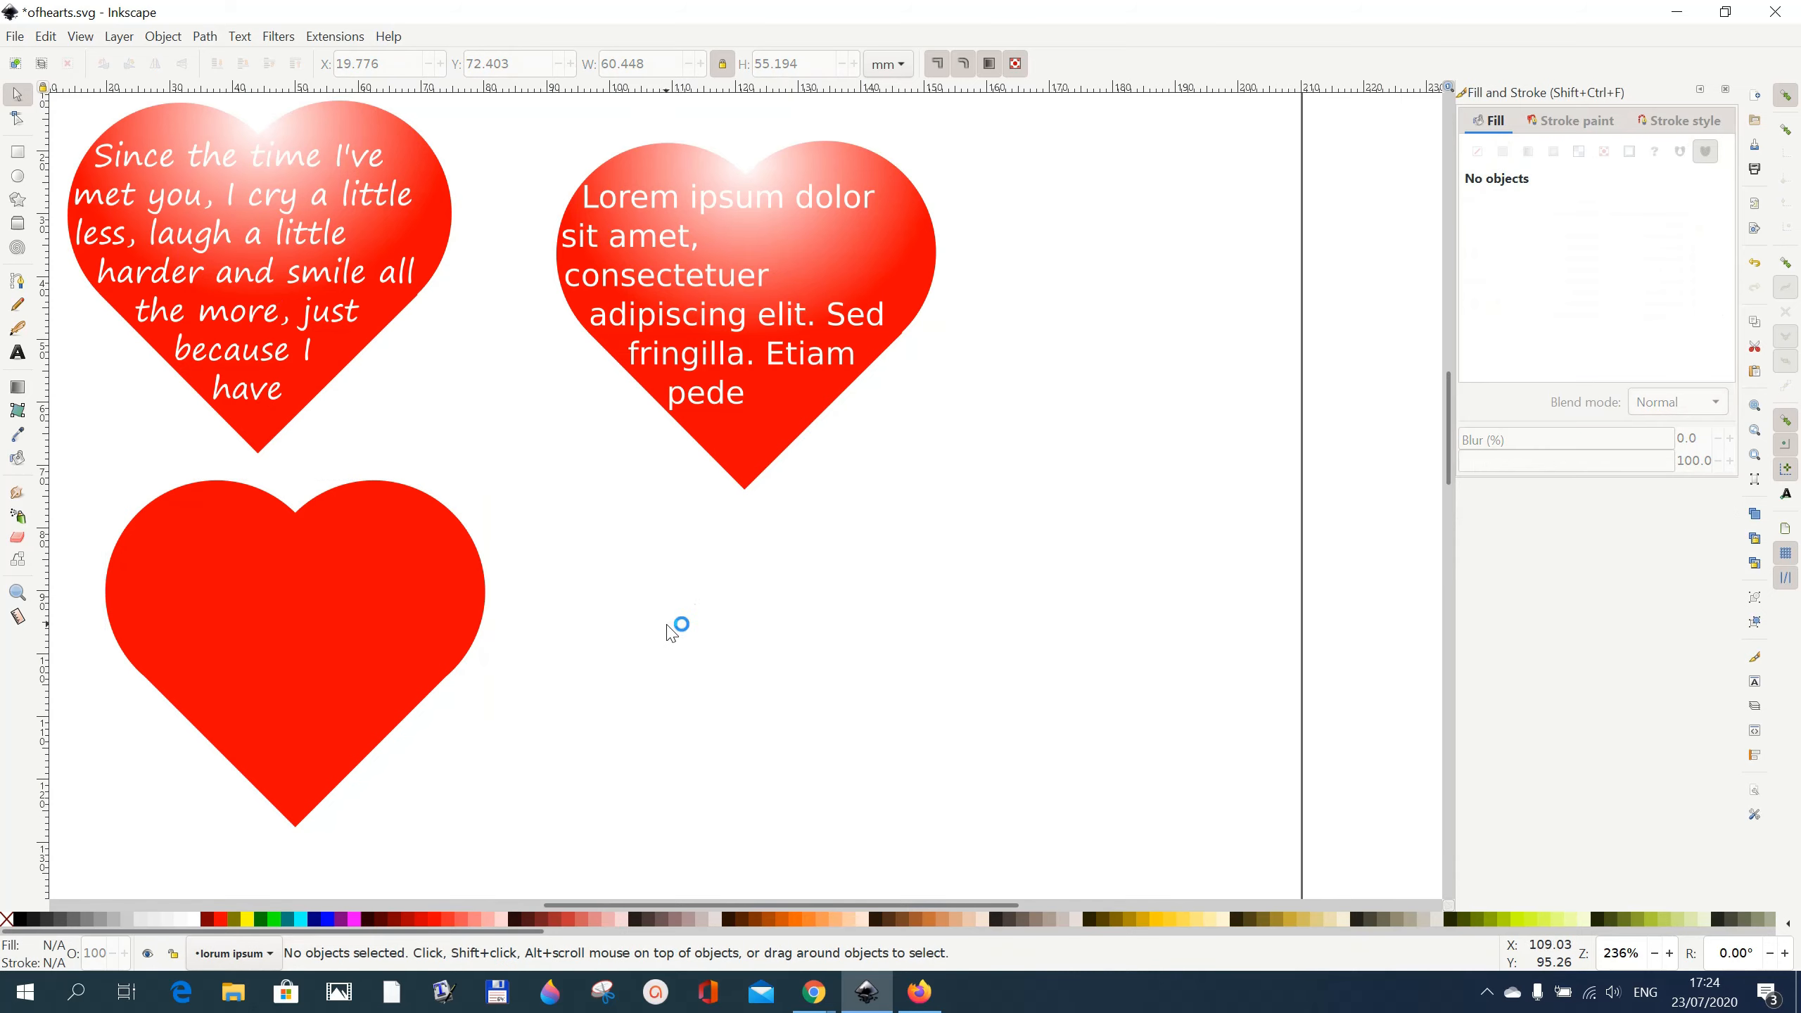
left_click(14, 36)
left_click(39, 175)
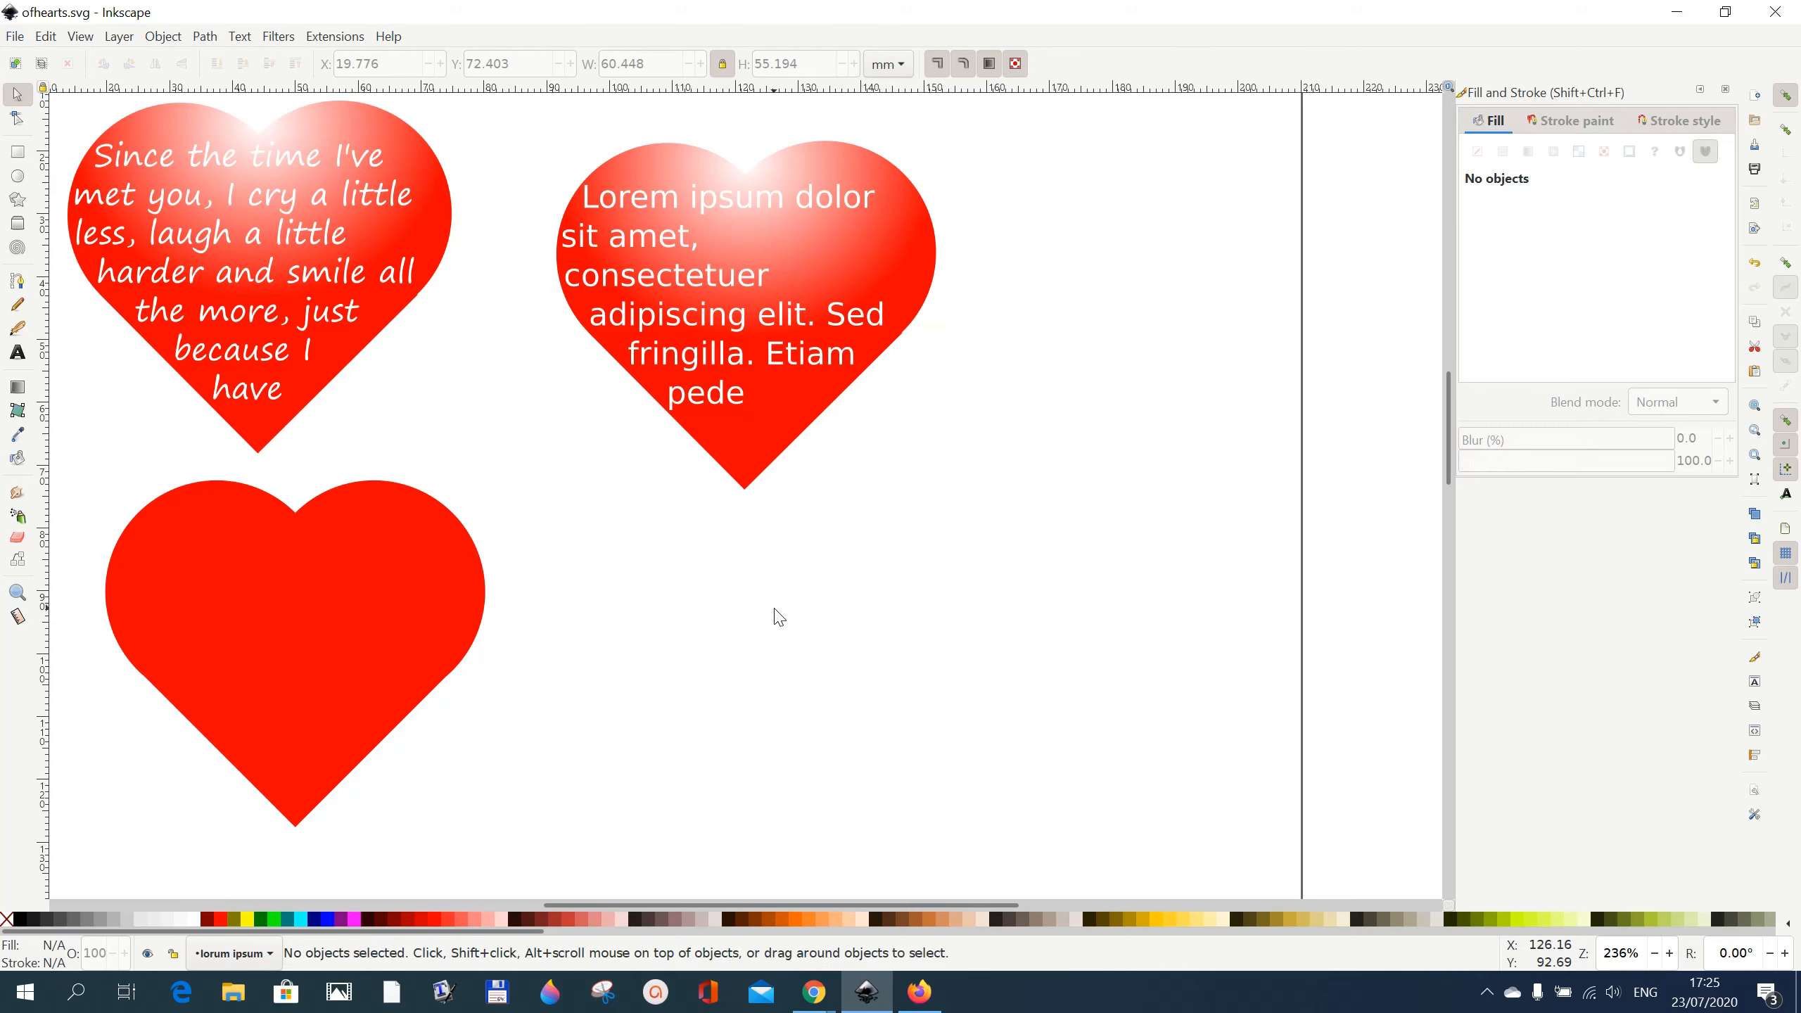
Add the placeholder text "ttjjjjsakksaksllsa" in Segoe Print 14 pt on the empty area beside the plain red heart.
key("t")
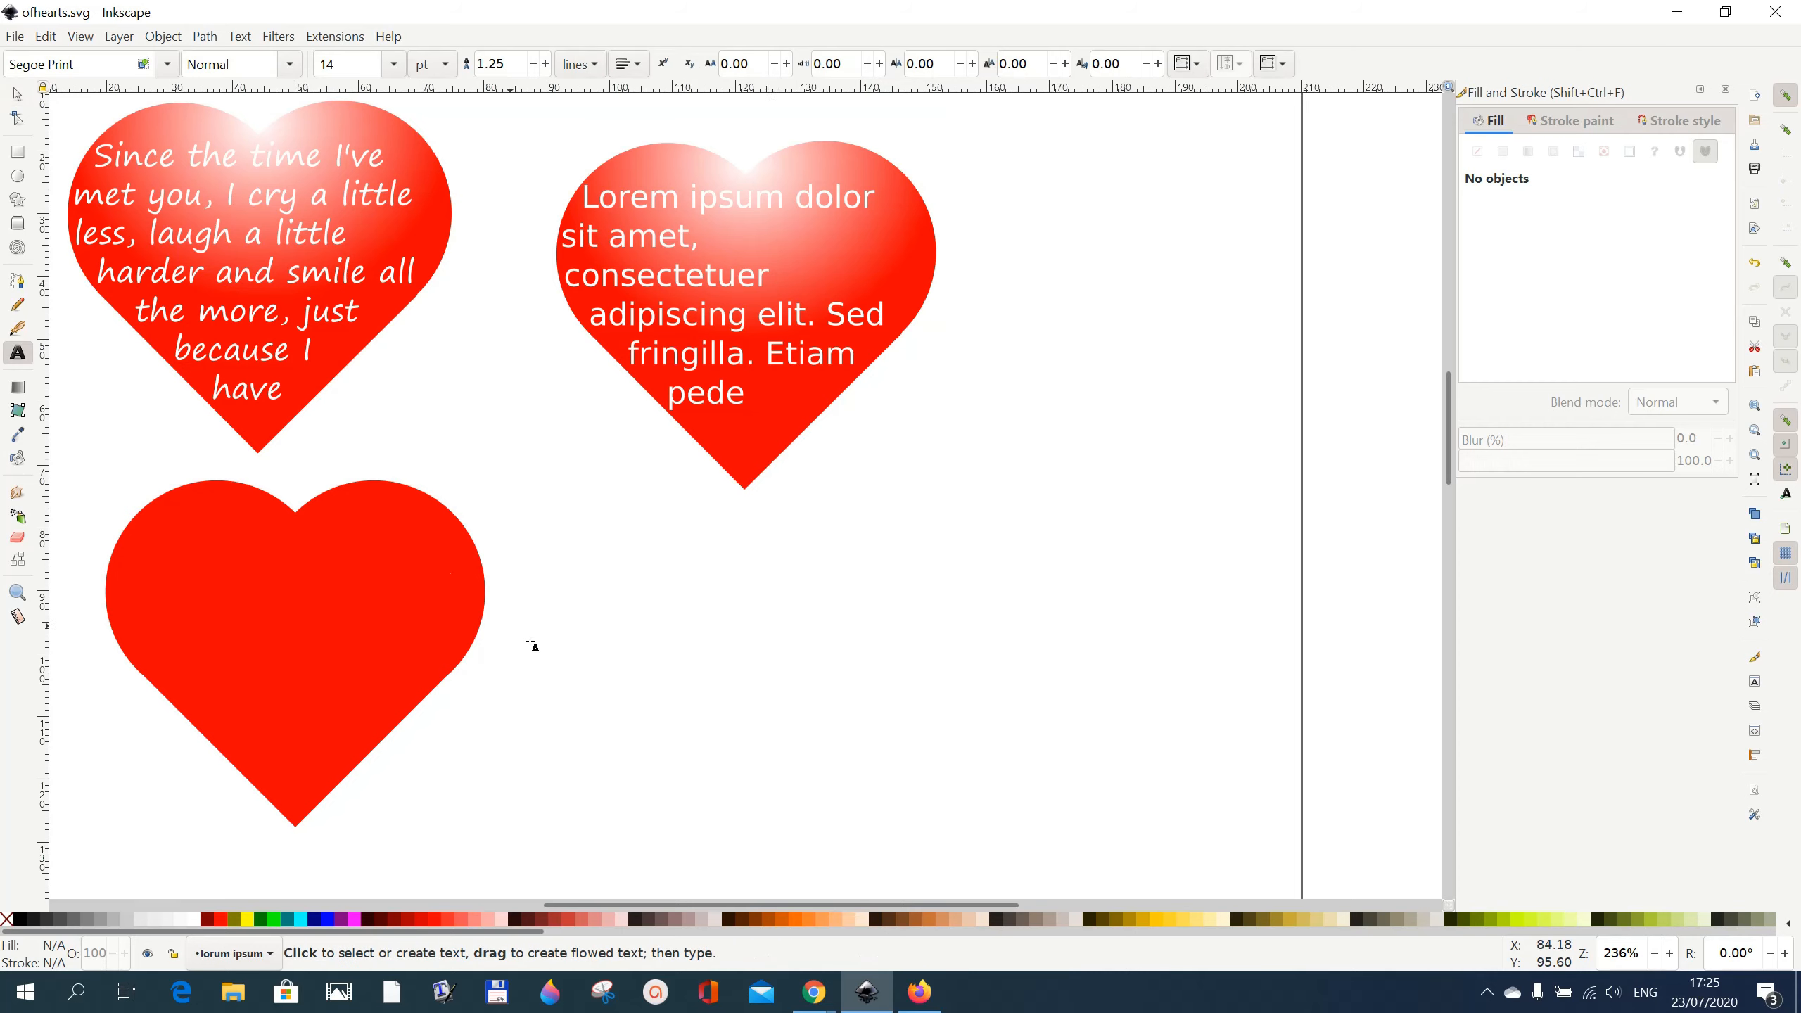
left_click(665, 638)
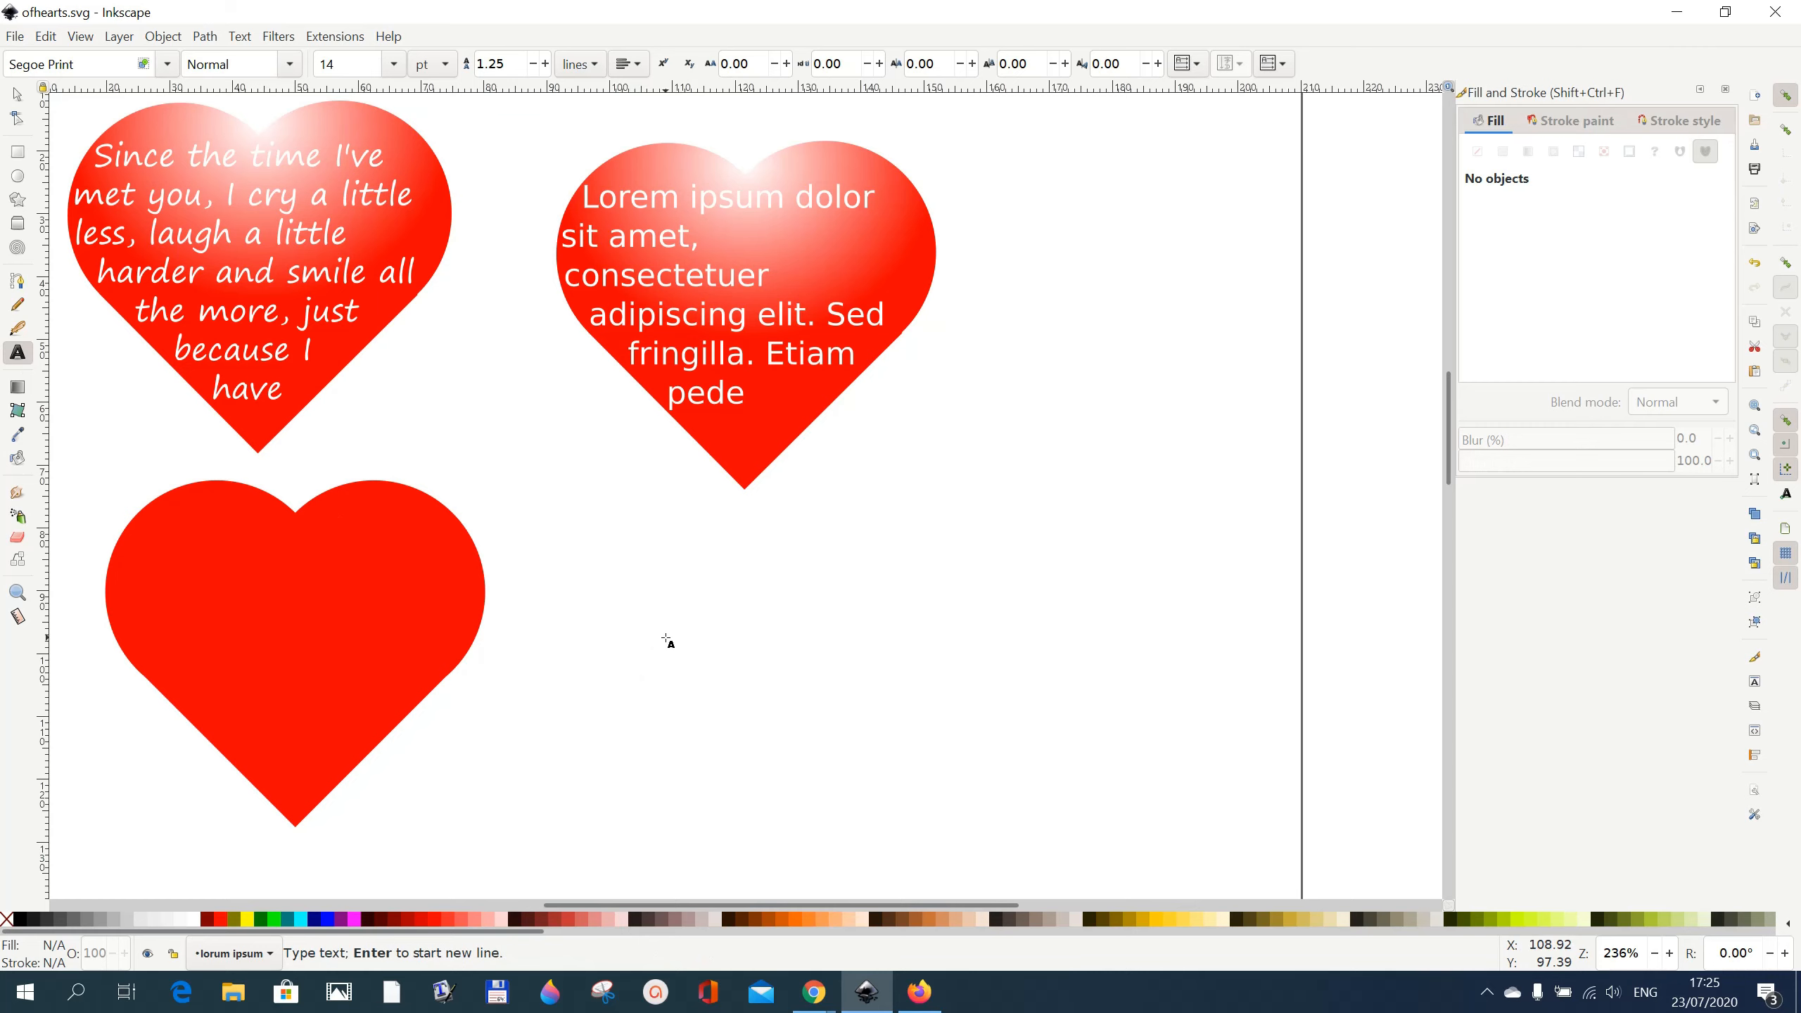
type("ttjjjjsakksaksl")
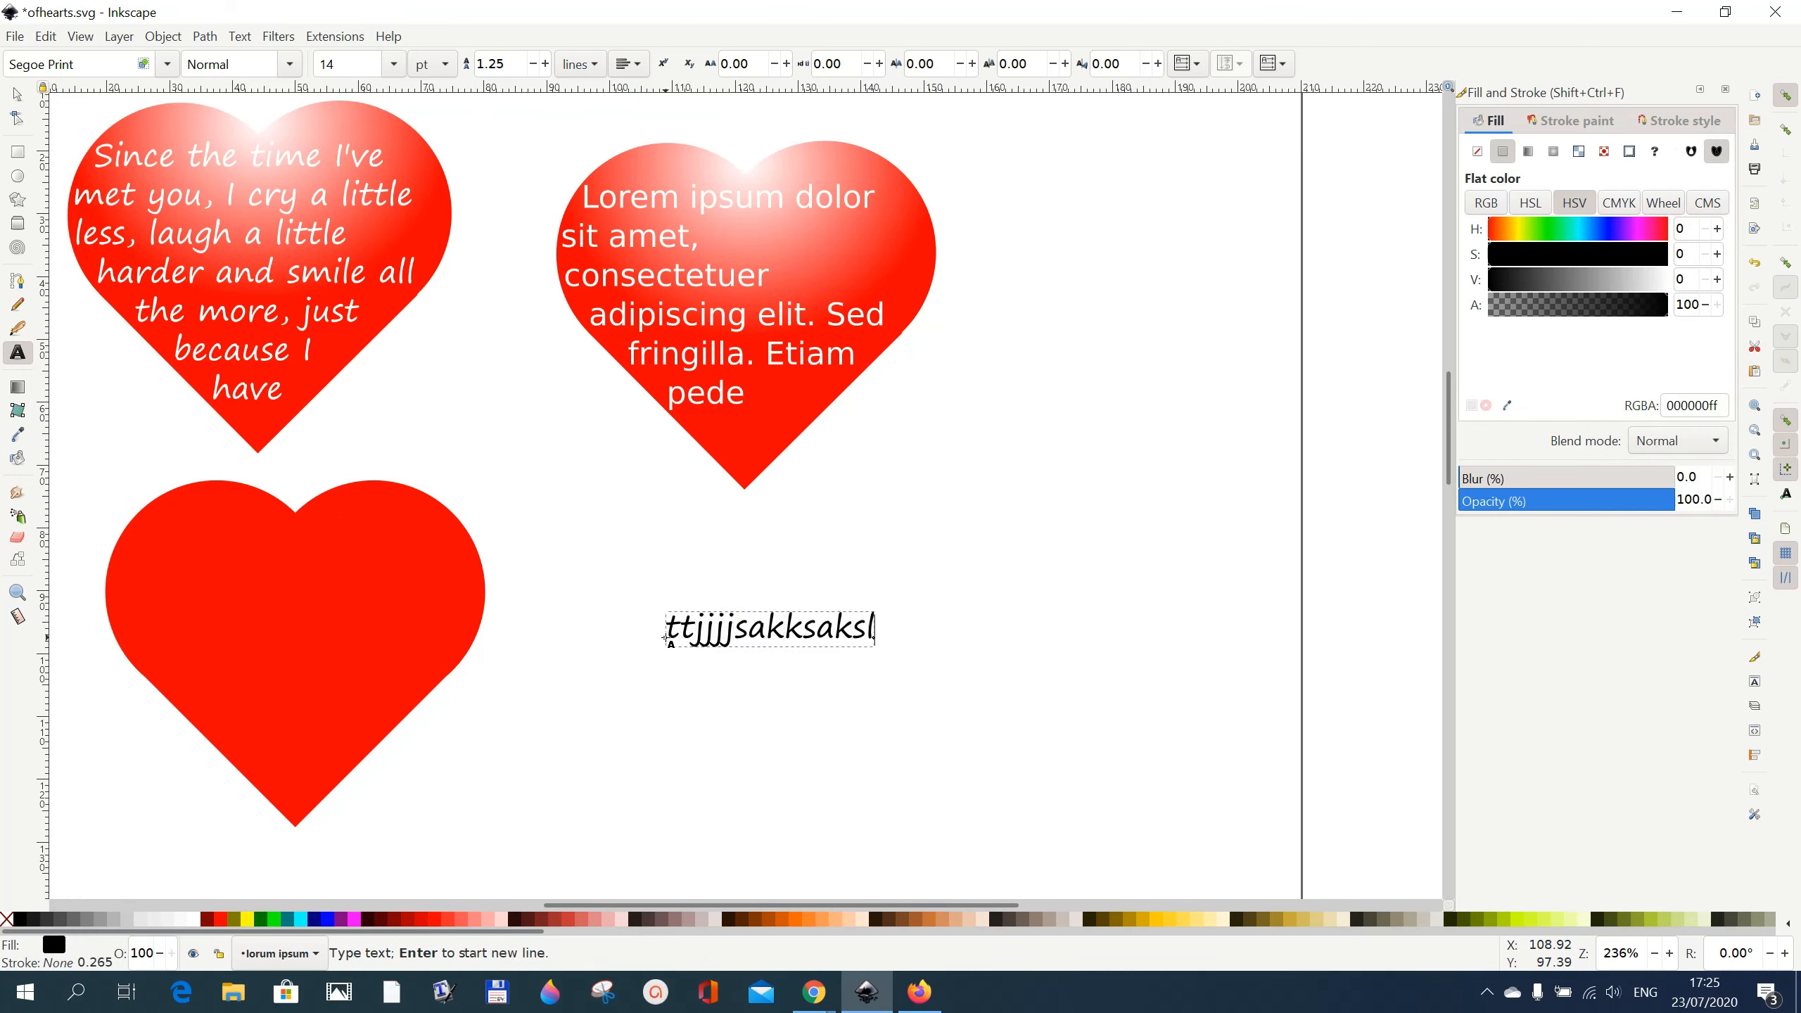
type("lsa")
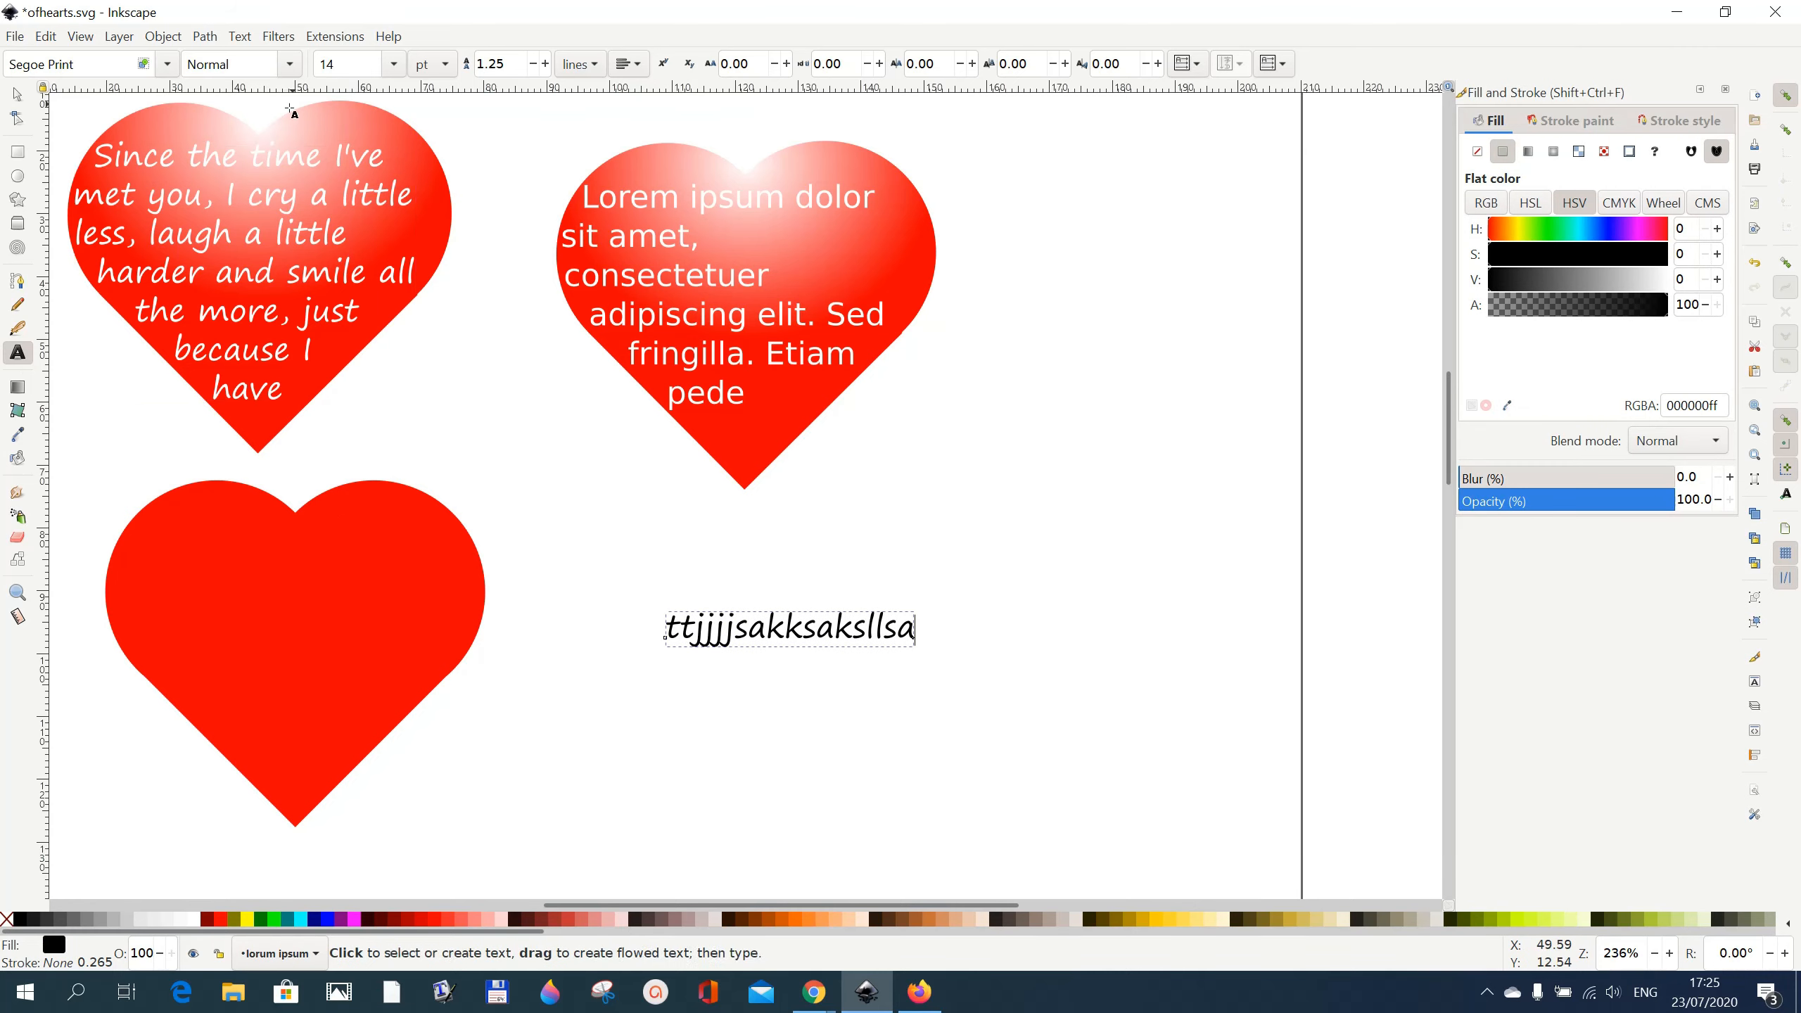
Try flowing the placeholder text into the plain red heart, and undo it.
left_click(19, 96)
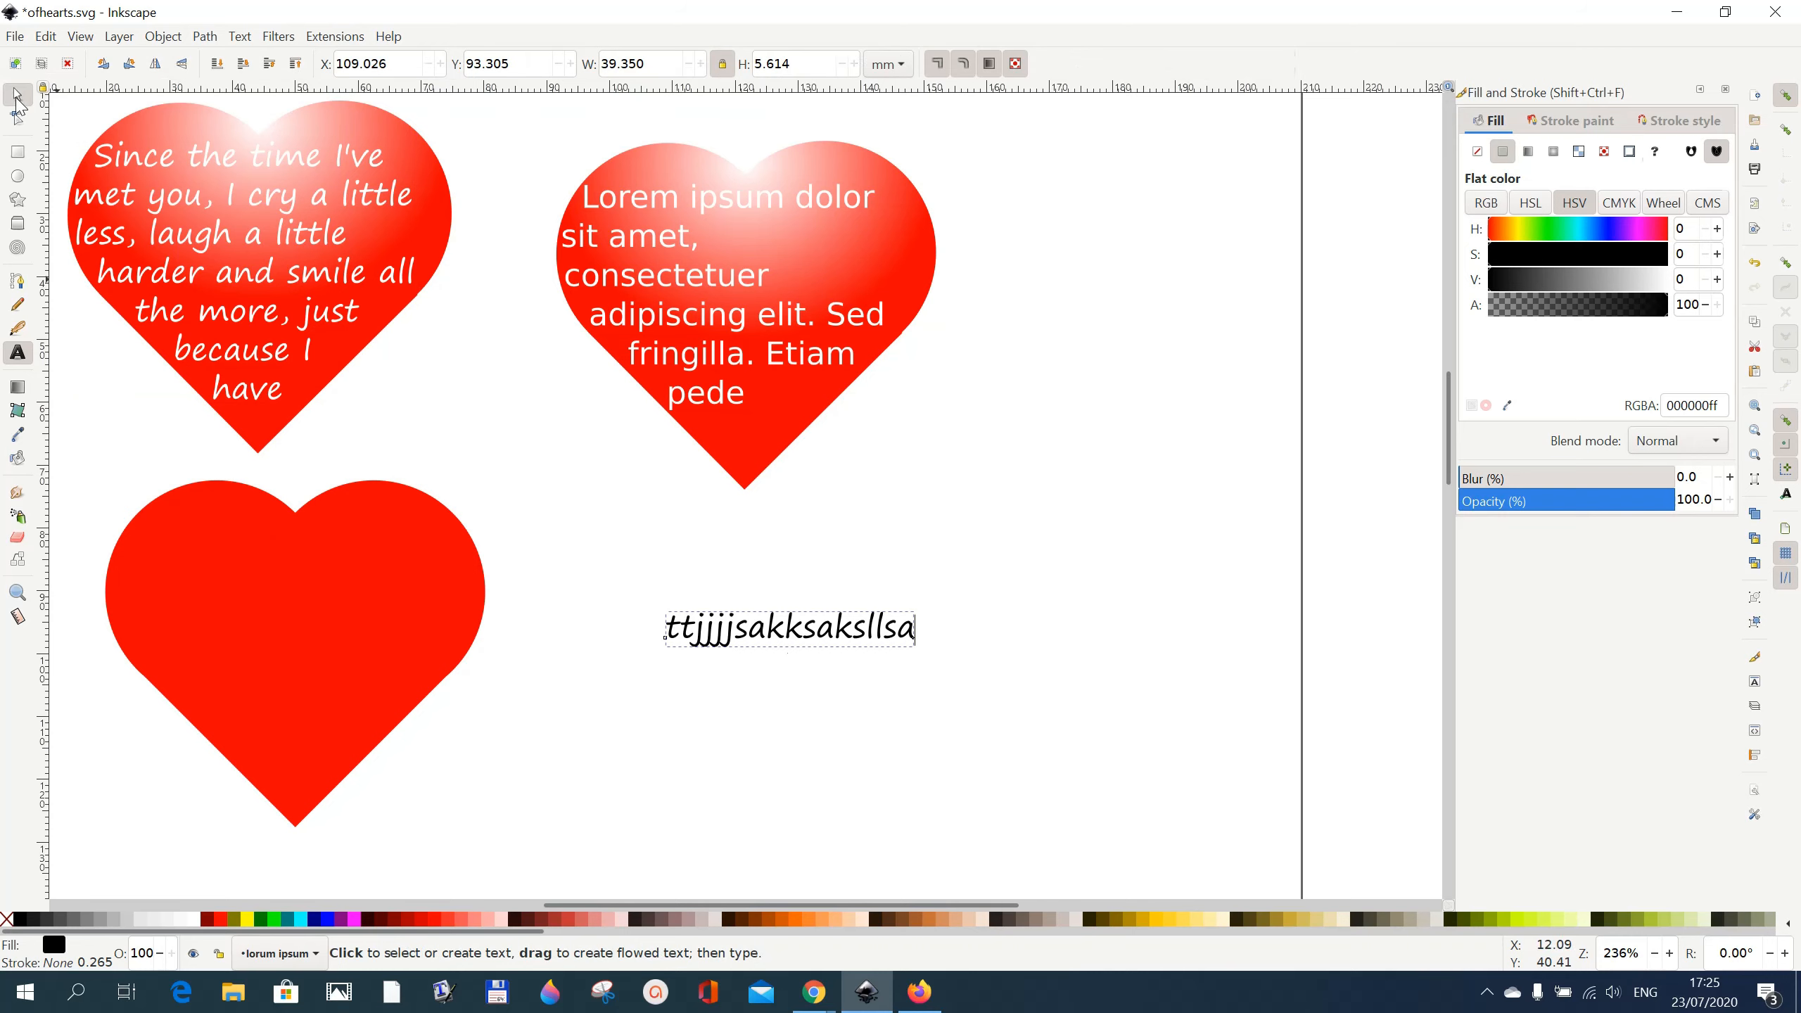
left_click(442, 630, "shift")
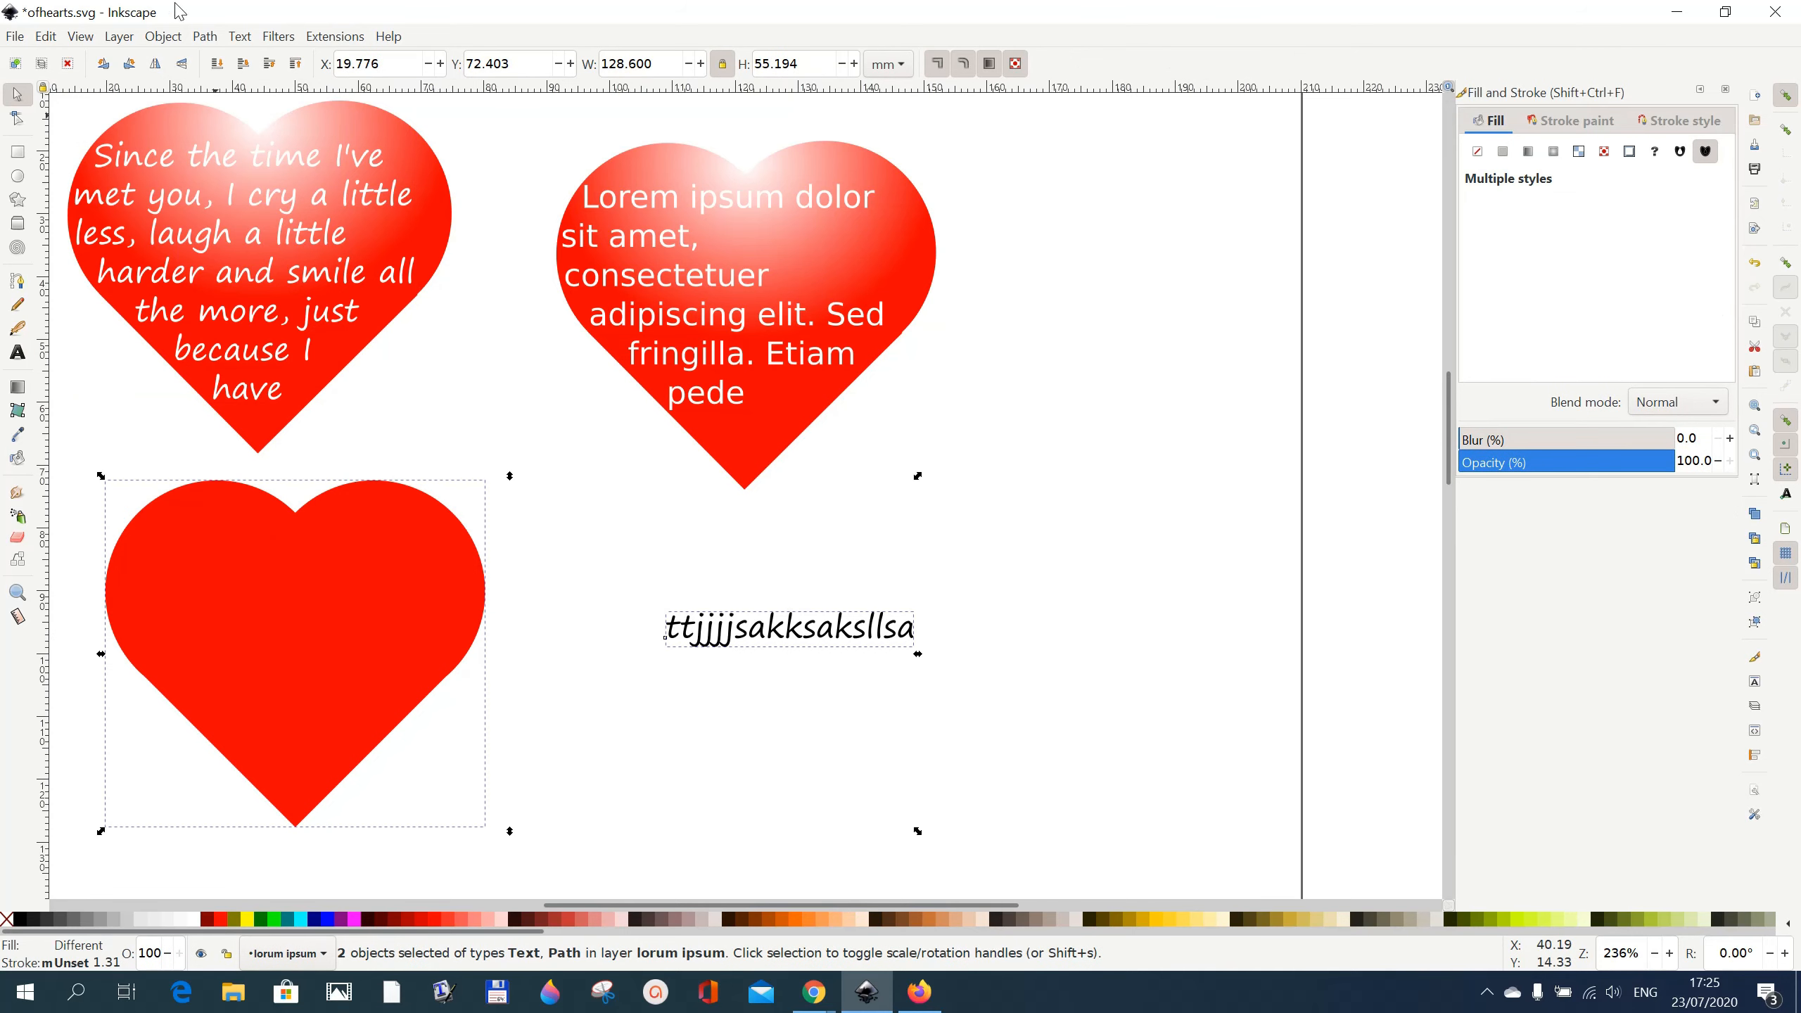
left_click(240, 36)
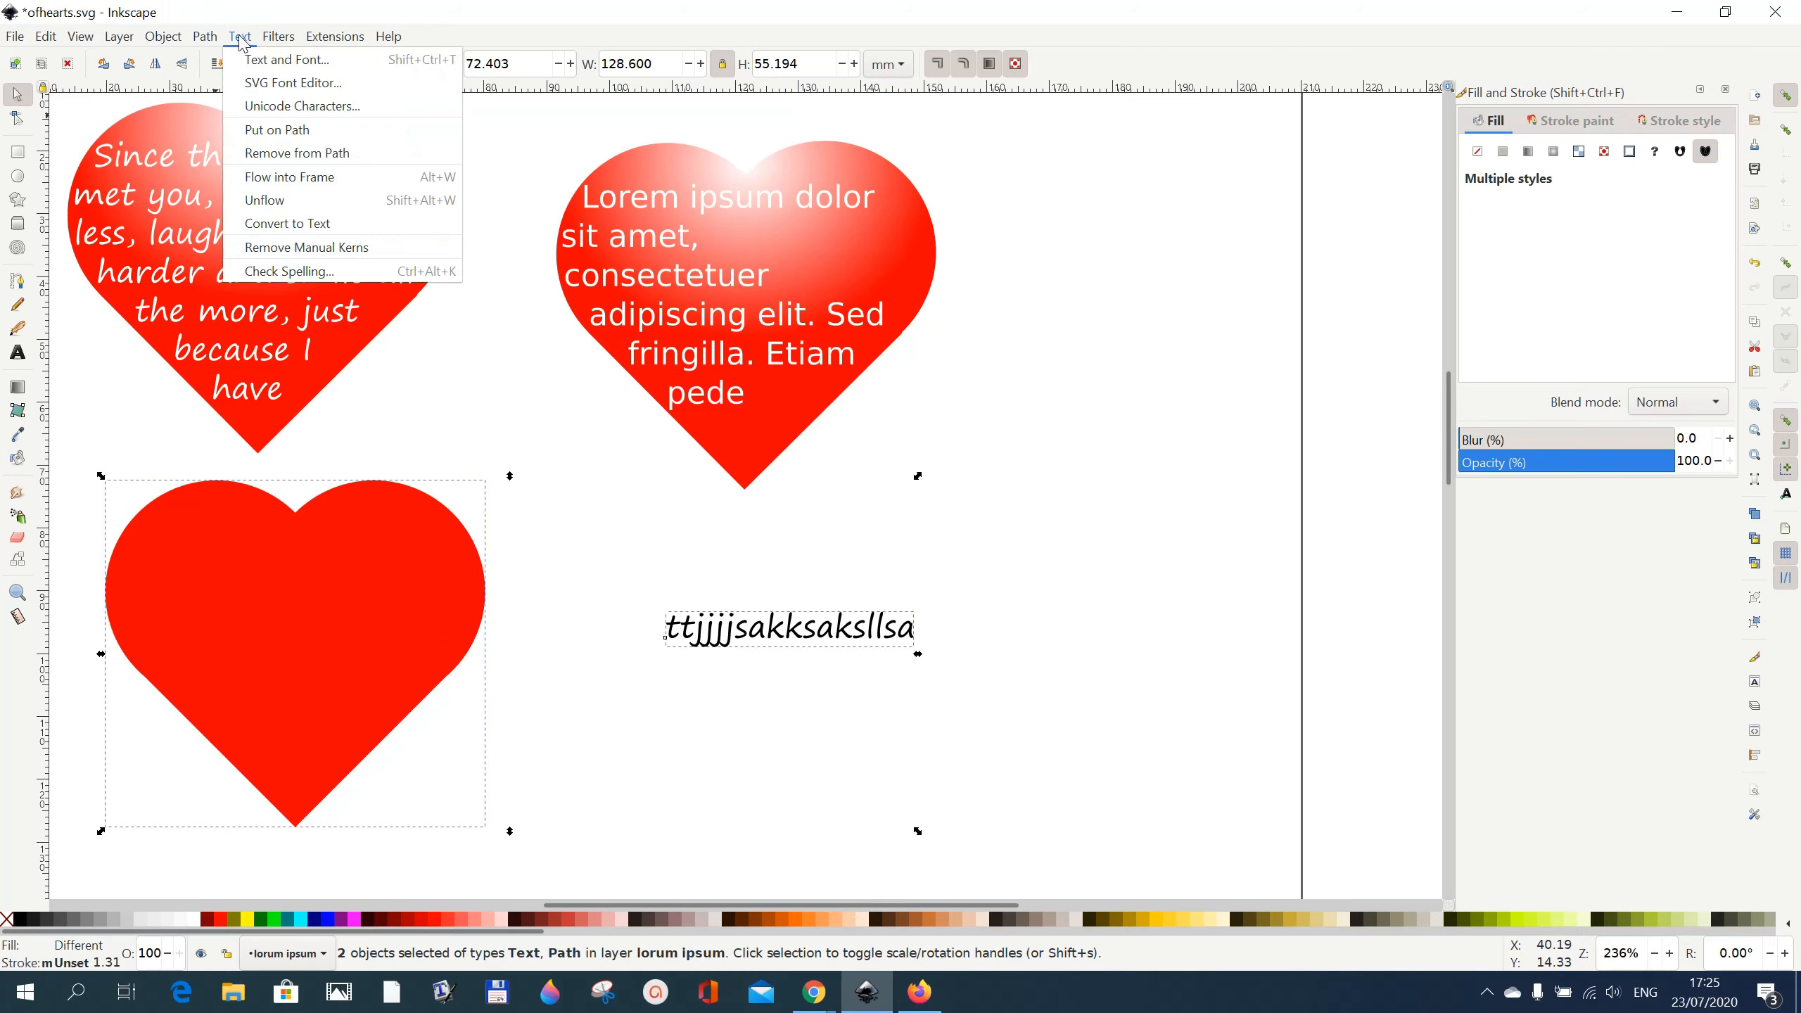
left_click(265, 179)
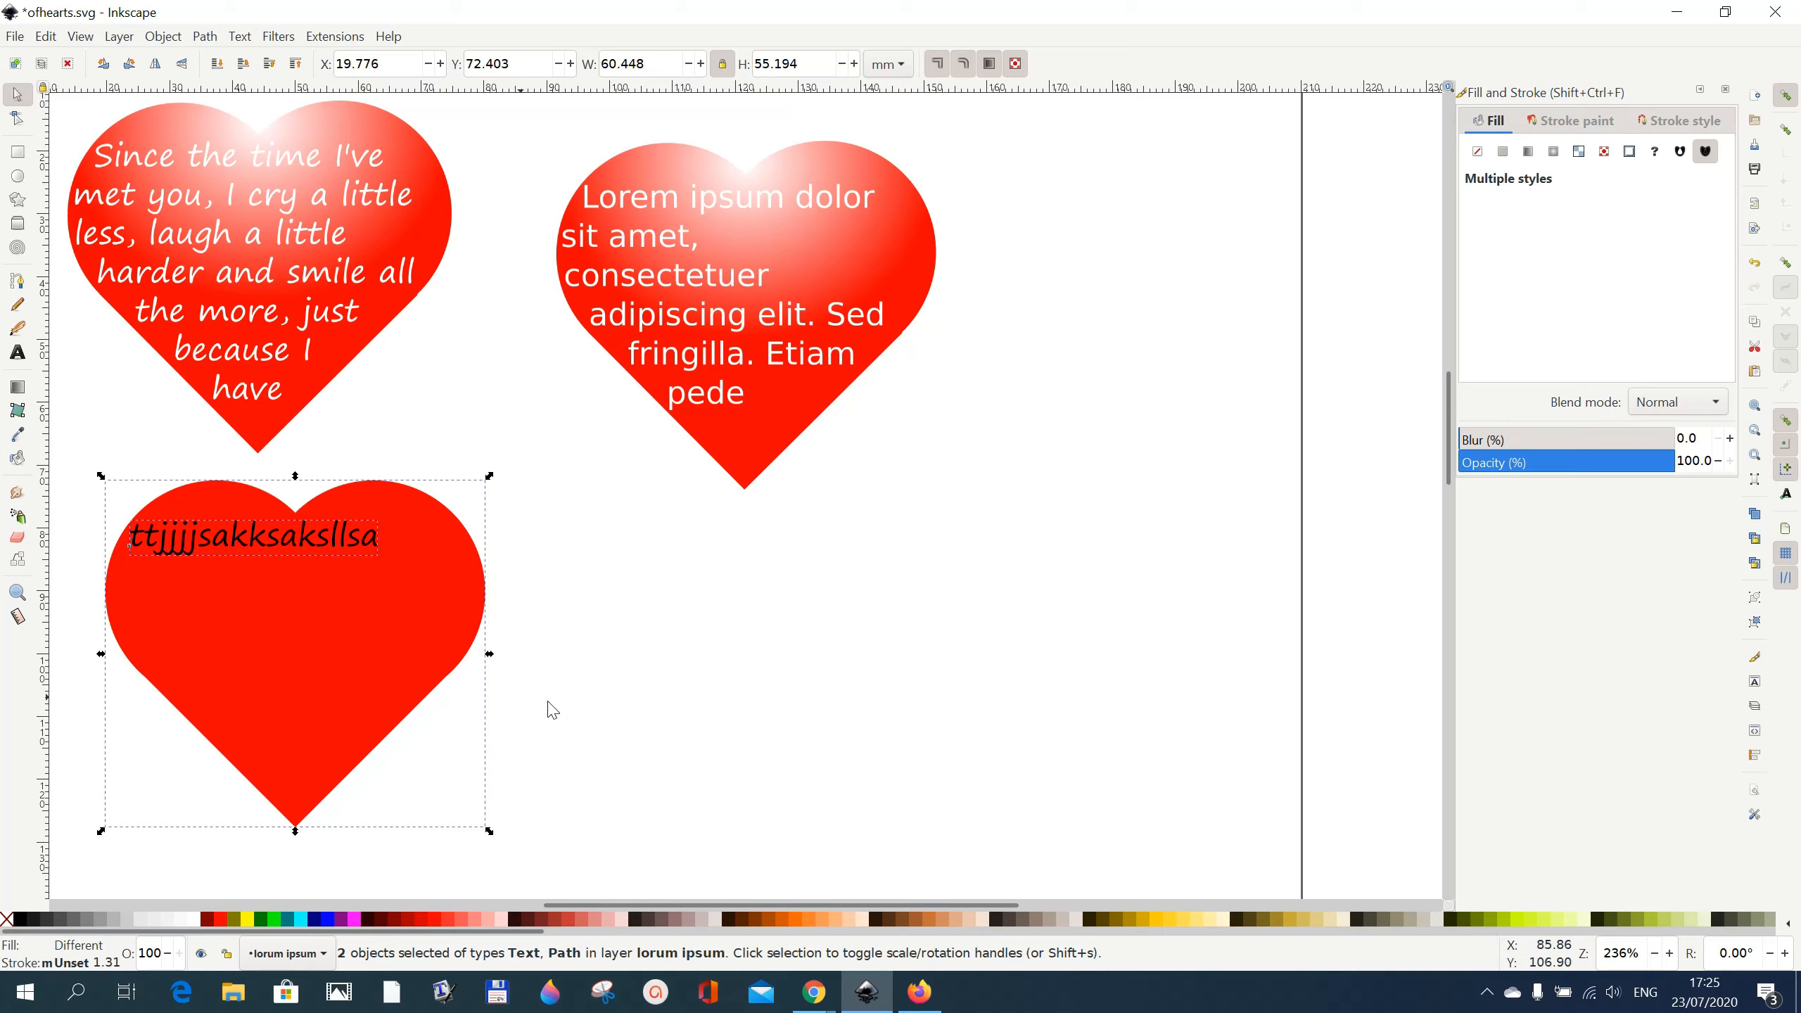
left_click(1755, 263)
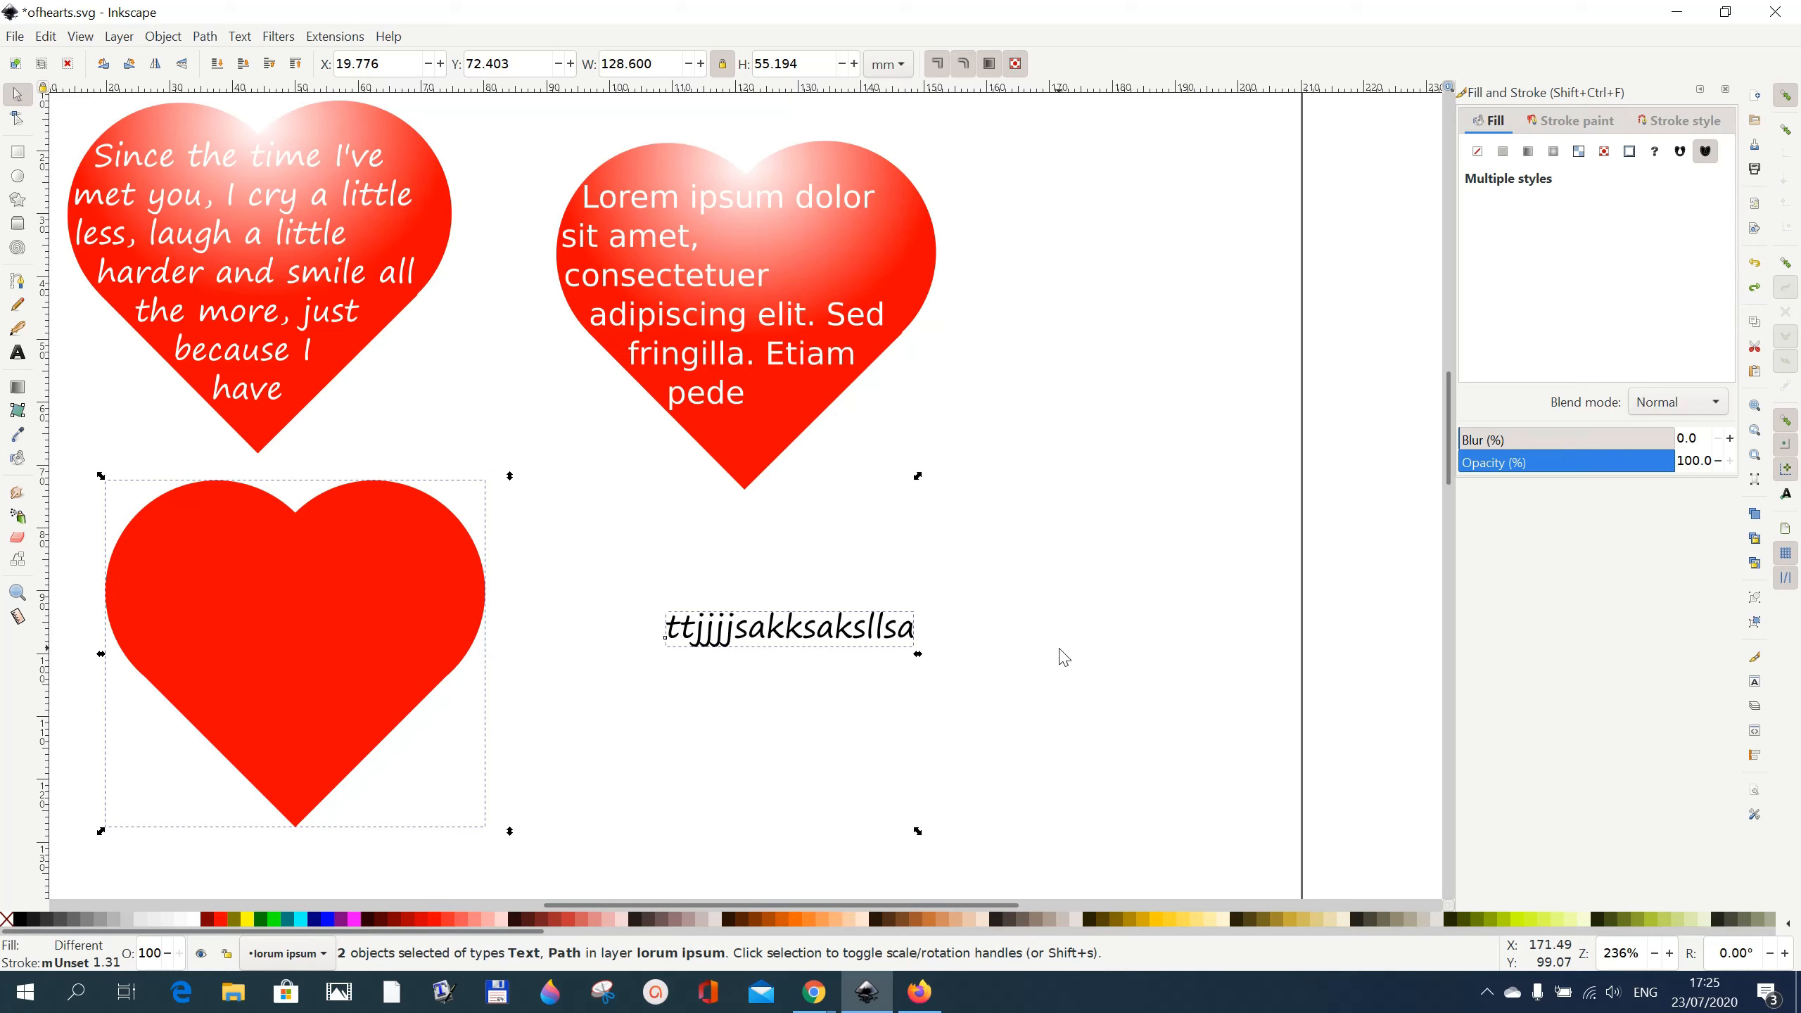
Deselect the plain red heart and delete the placeholder text "ttjjjjsakksaksllsa" beside it.
left_click_drag(1064, 657, 1105, 660)
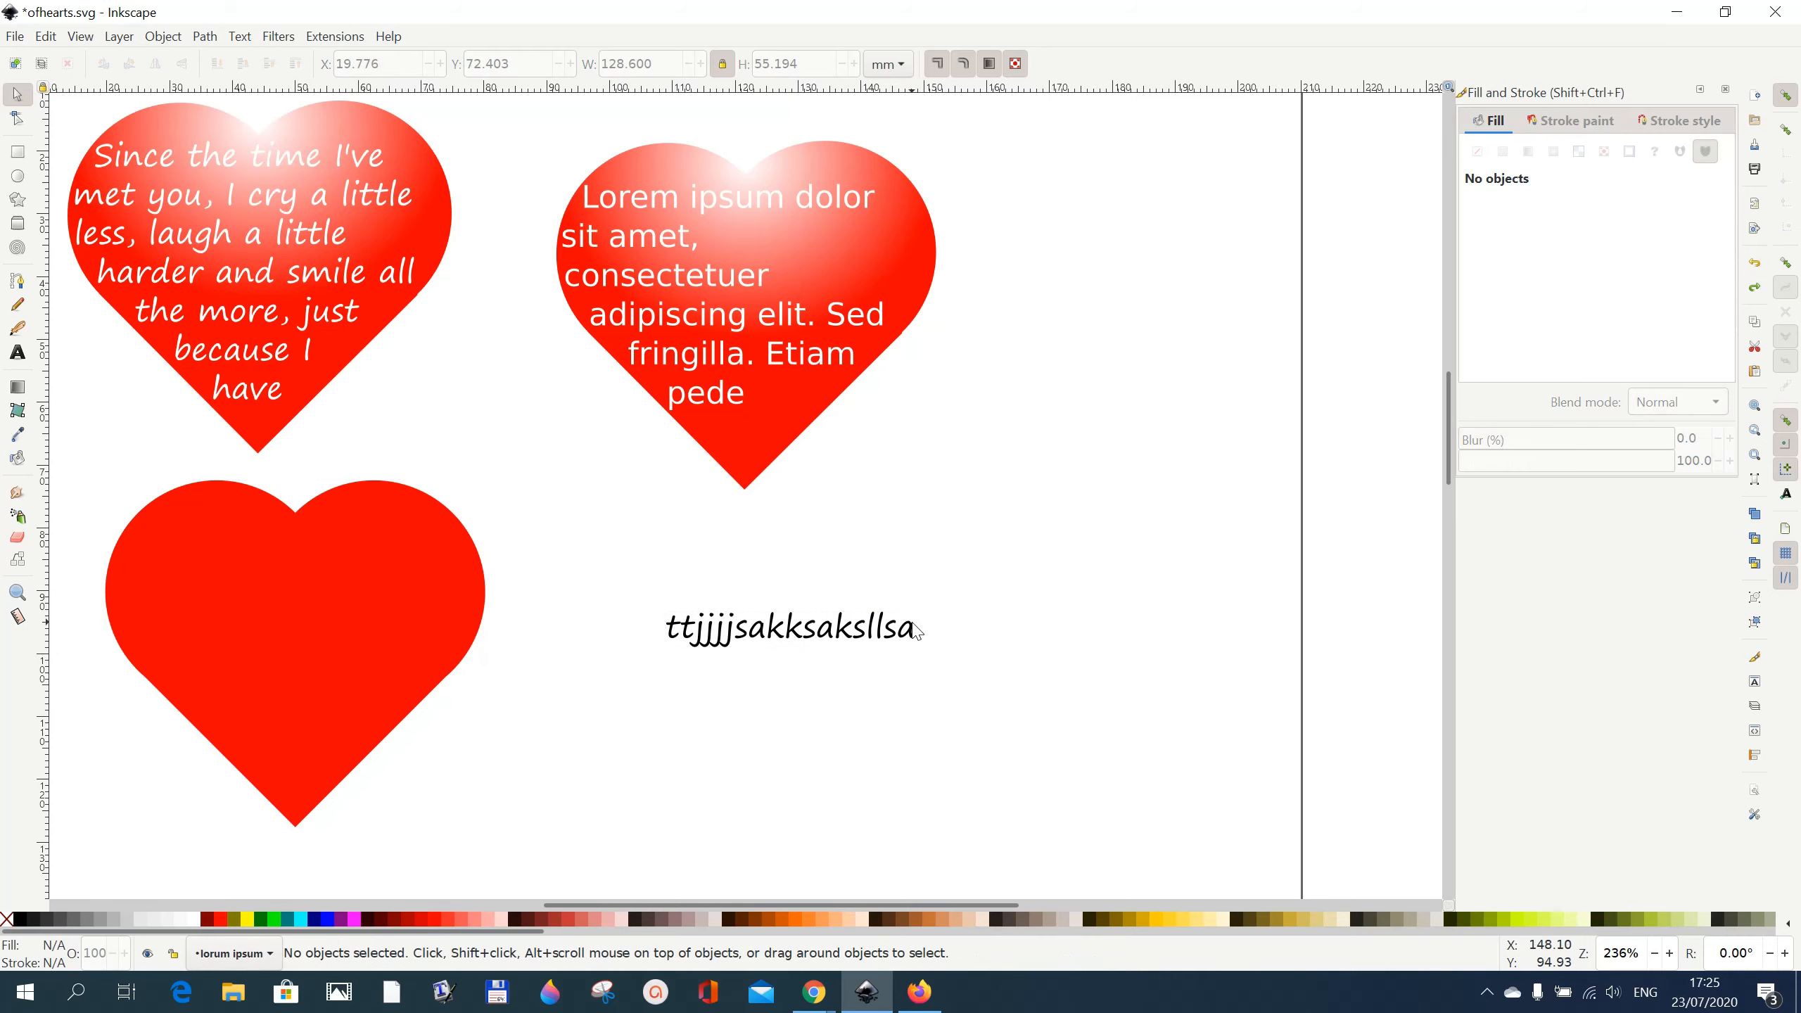
left_click(808, 629)
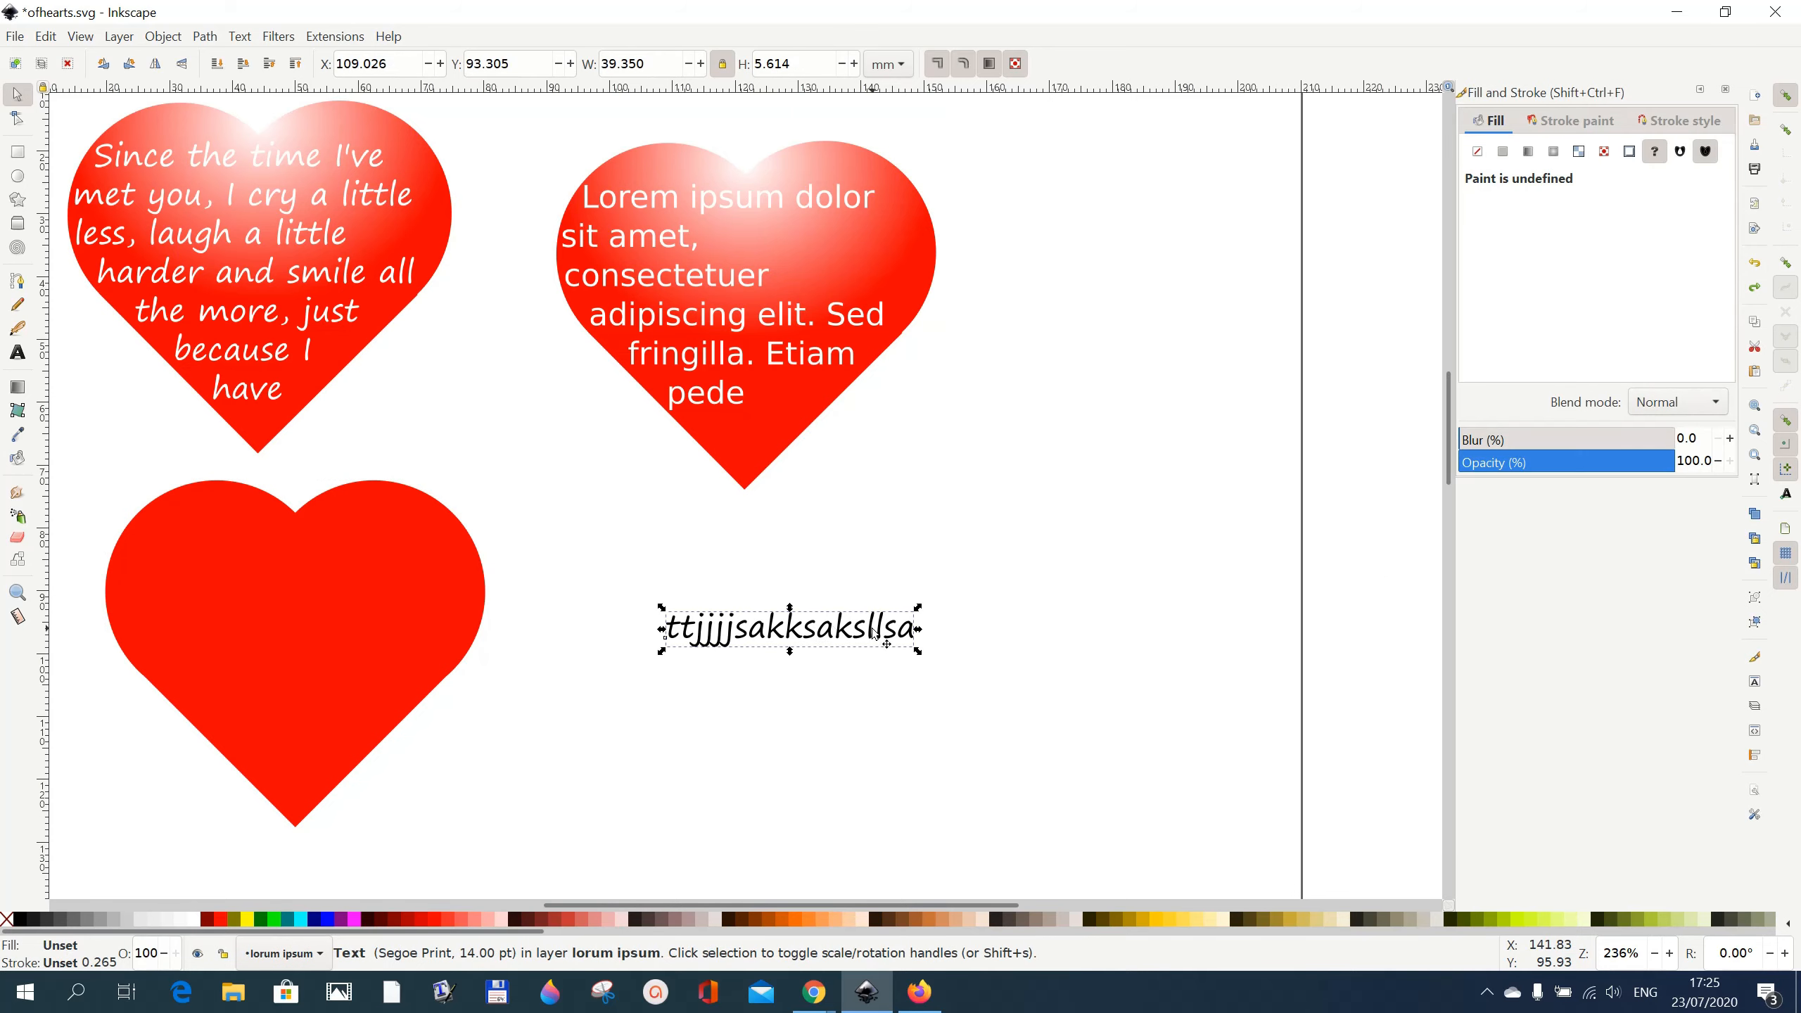
key("Delete")
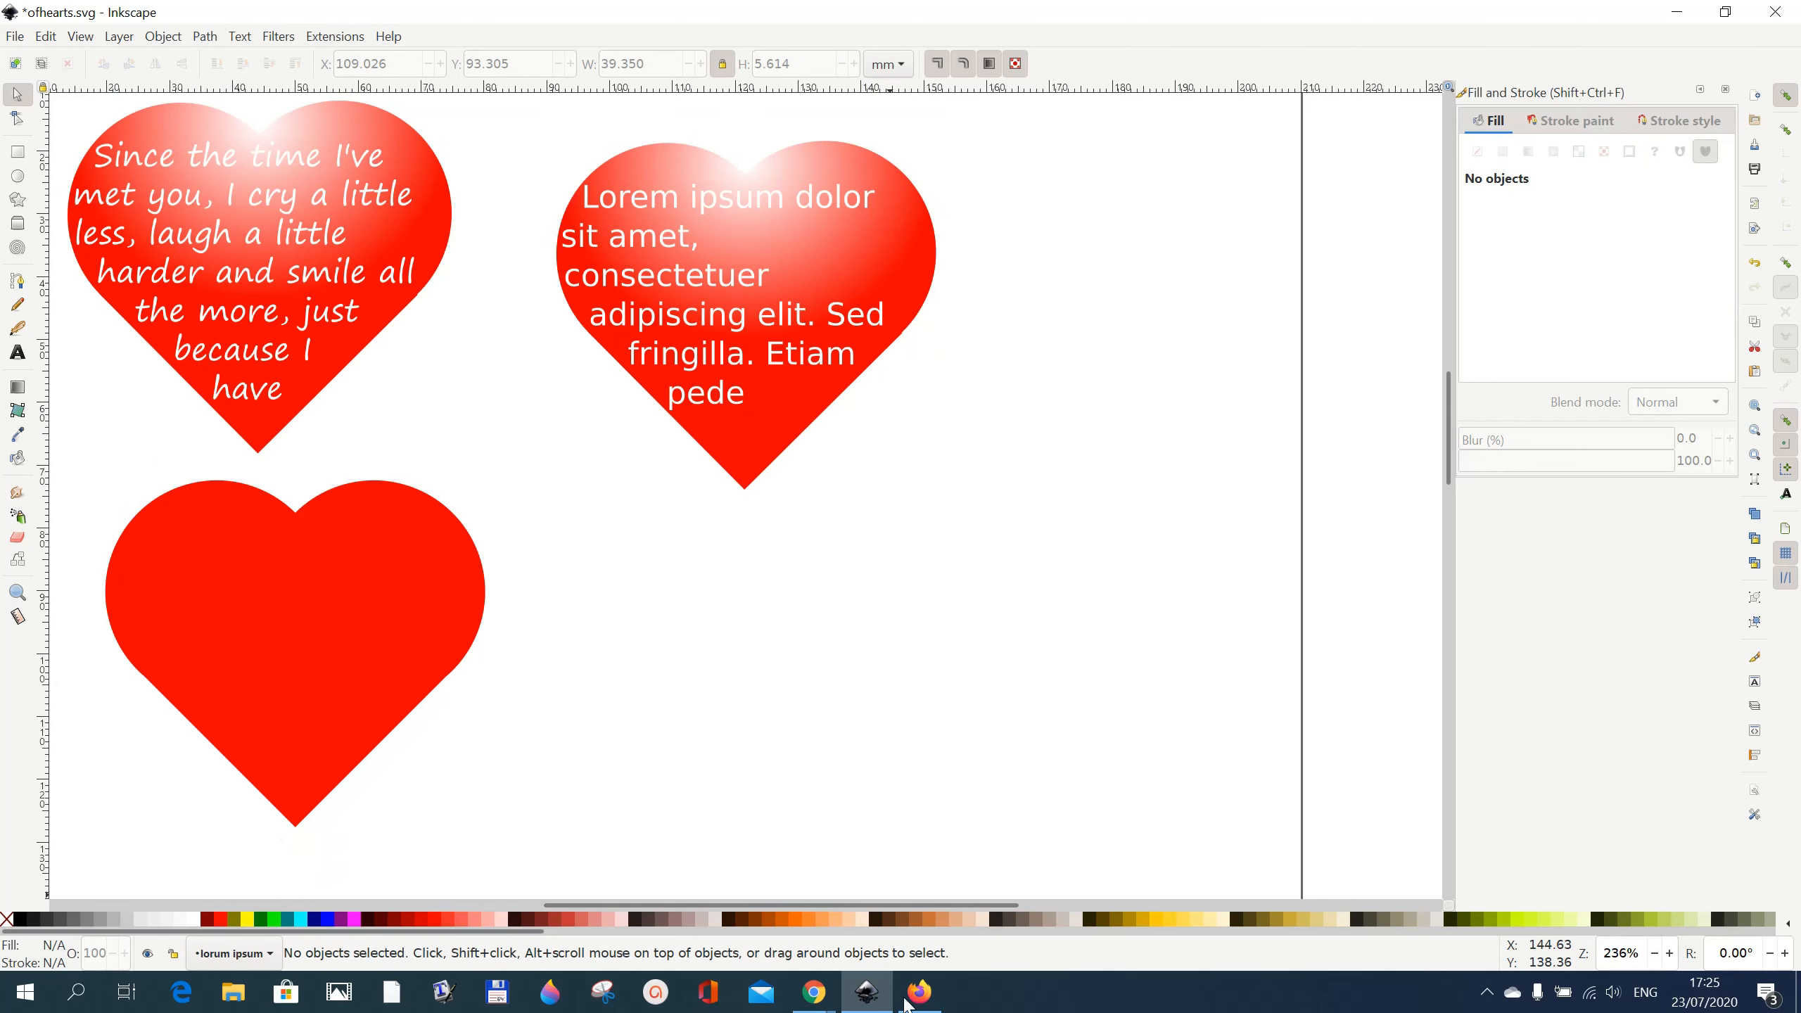
Switch to Firefox, copy the first "Message for Your Husband" sentence, "Since the time I've met you…", and return to Inkscape.
left_click(920, 993)
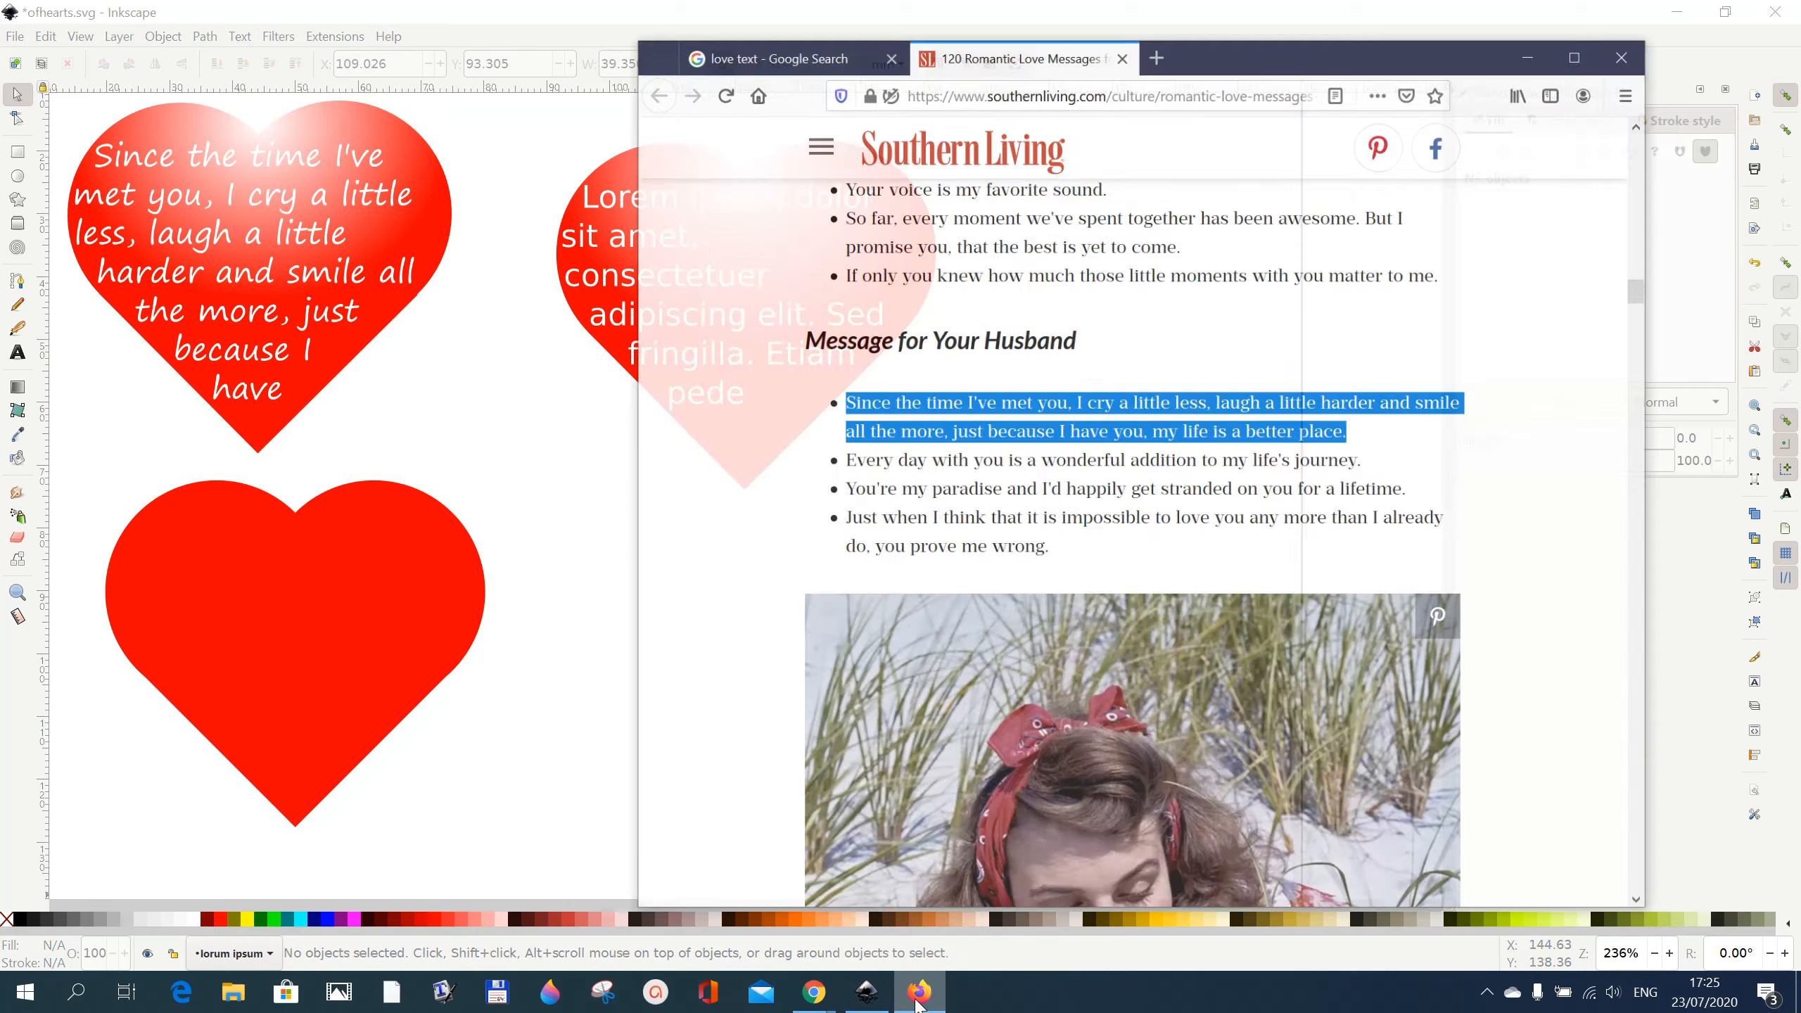
left_click(842, 408)
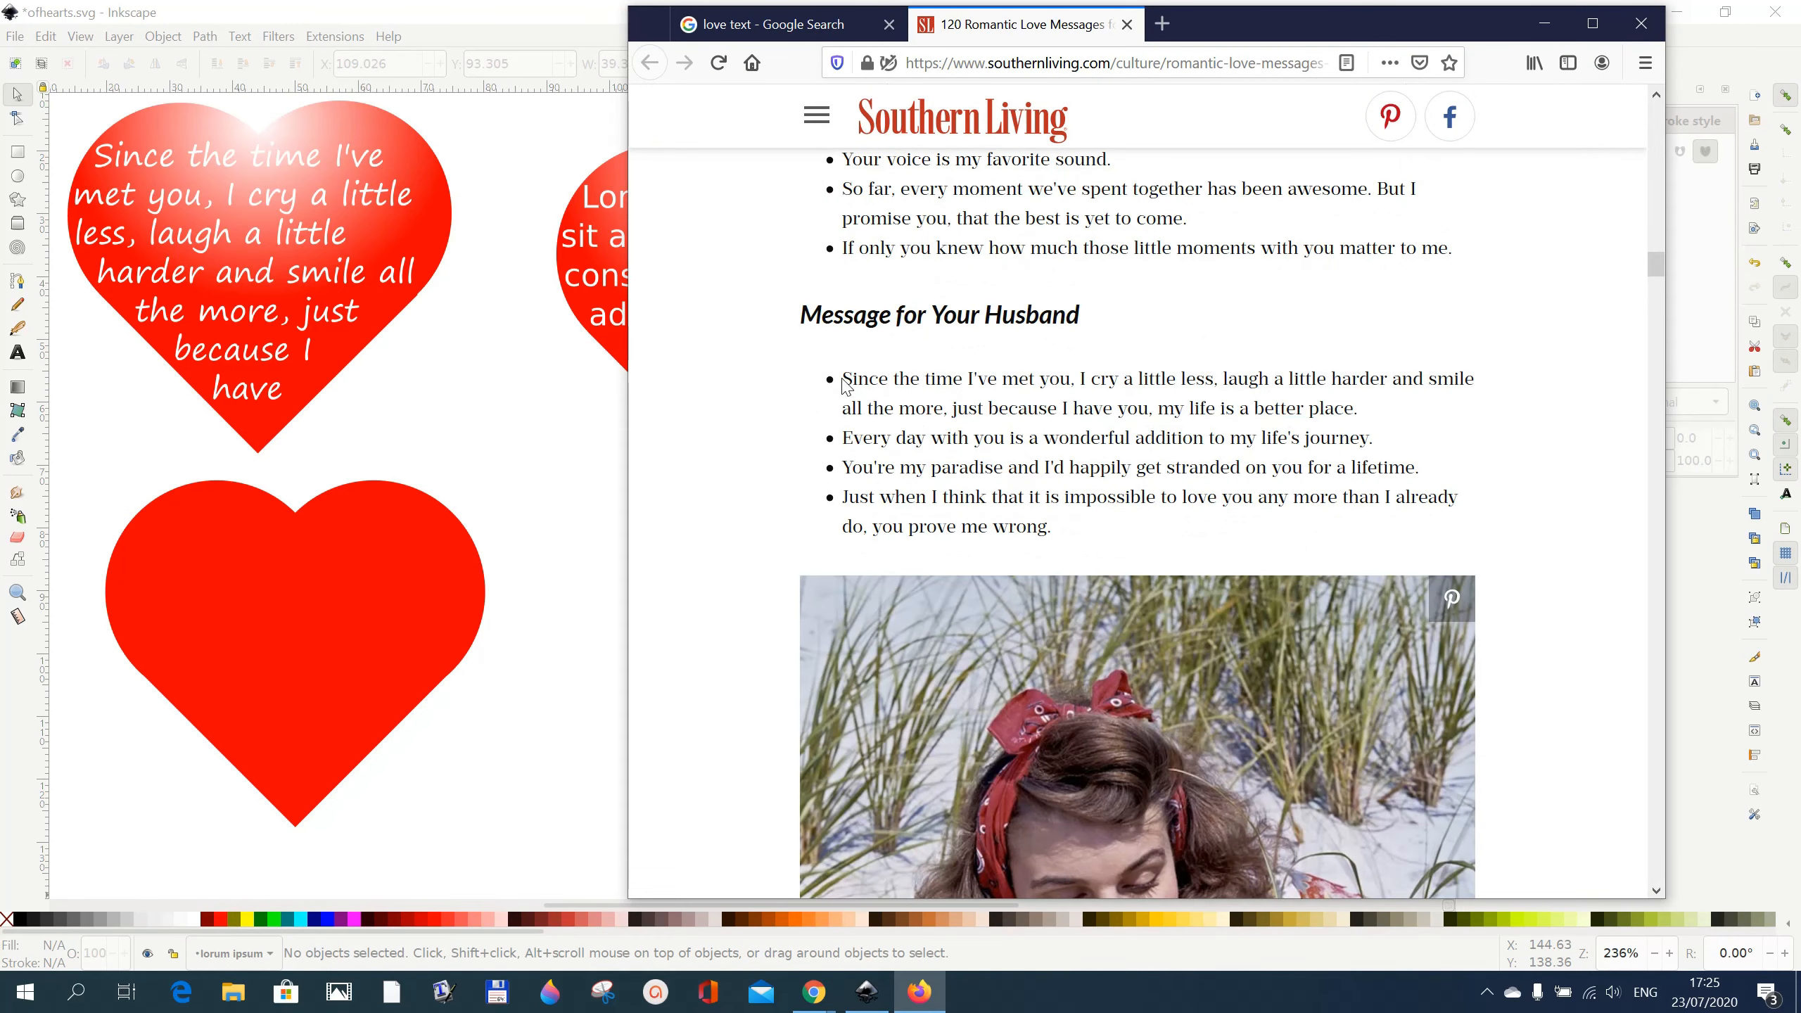
left_click_drag(843, 383, 1357, 410)
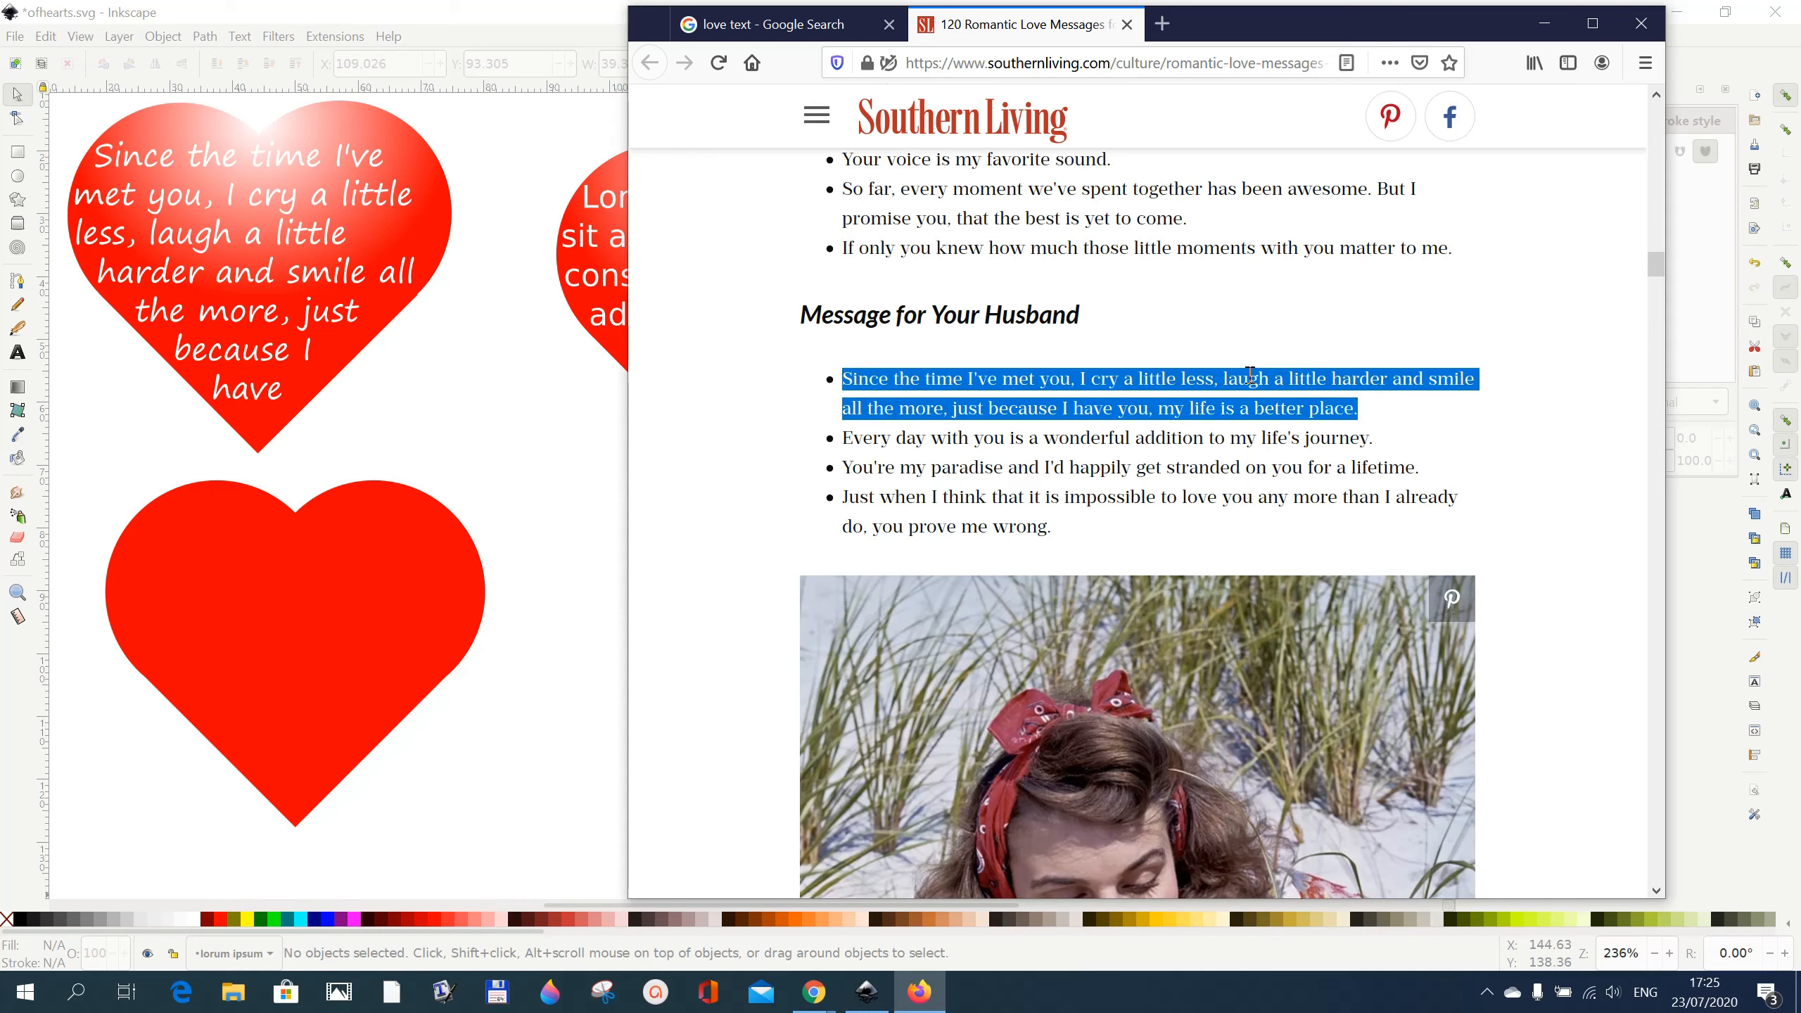
right_click(1250, 376)
left_click(1284, 389)
left_click(1540, 23)
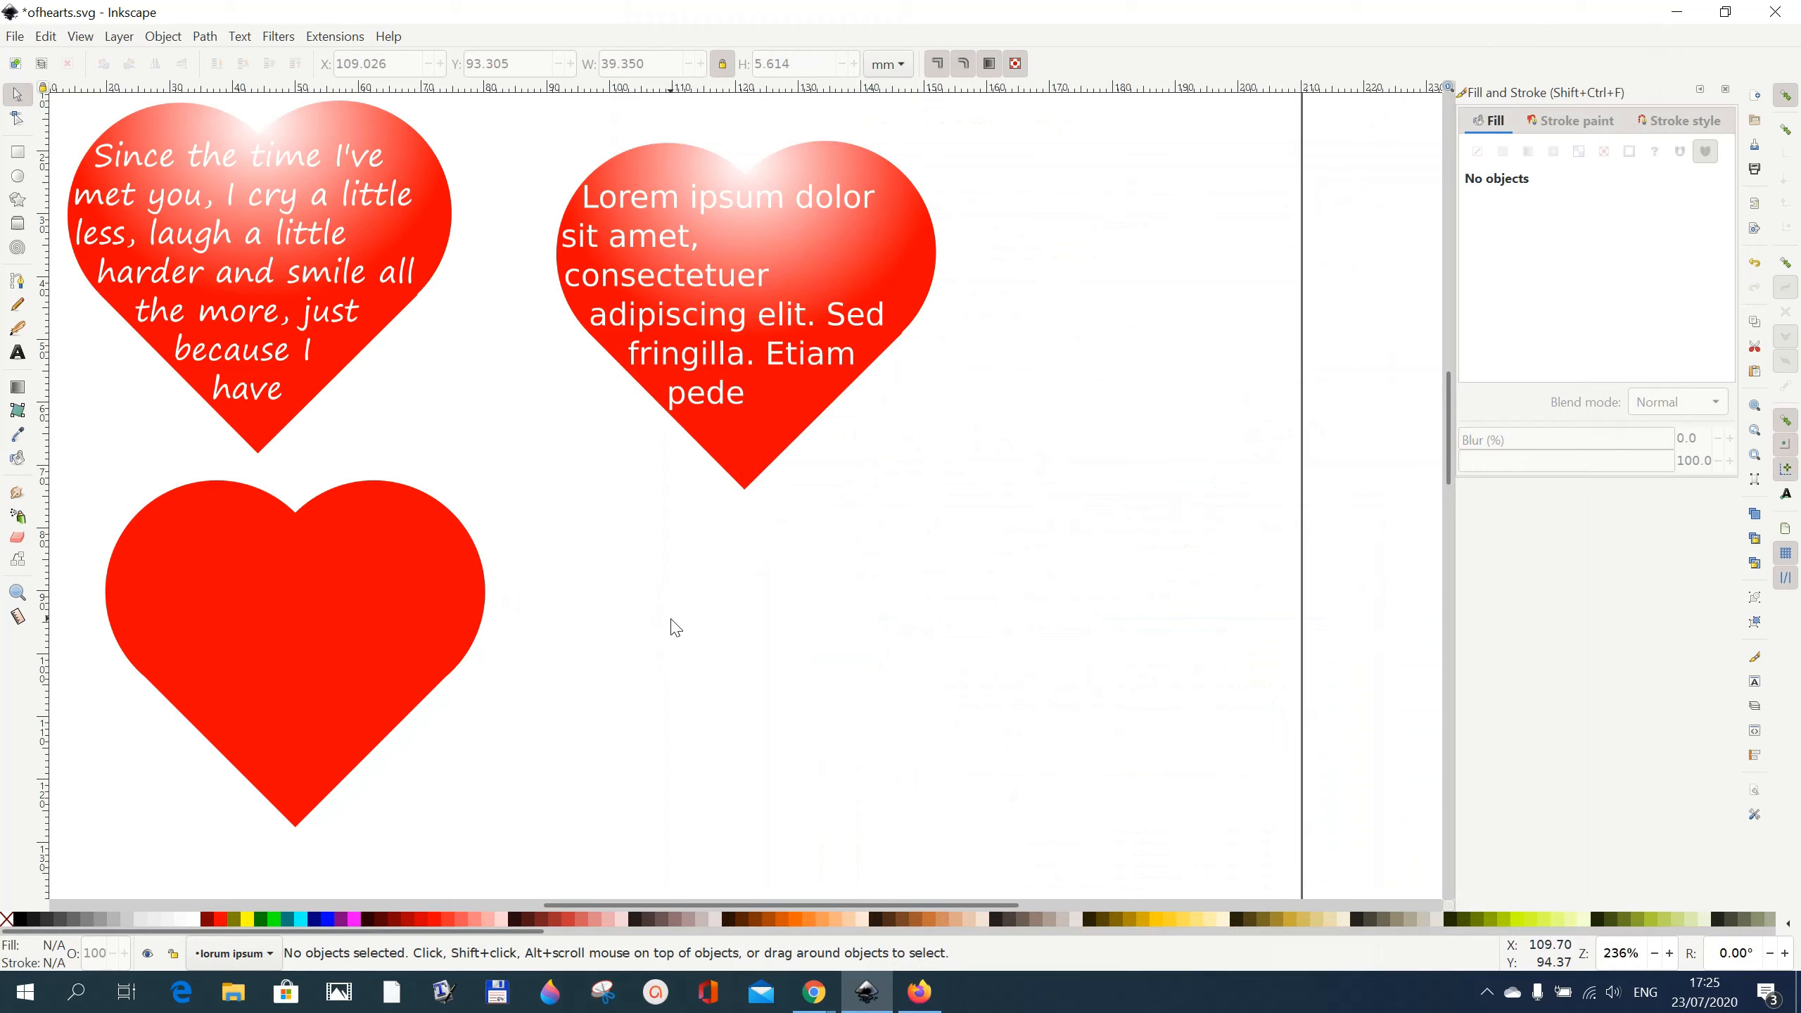
Try pasting the copied message as an unframed text line beside the plain red heart, and undo it.
left_click(18, 353)
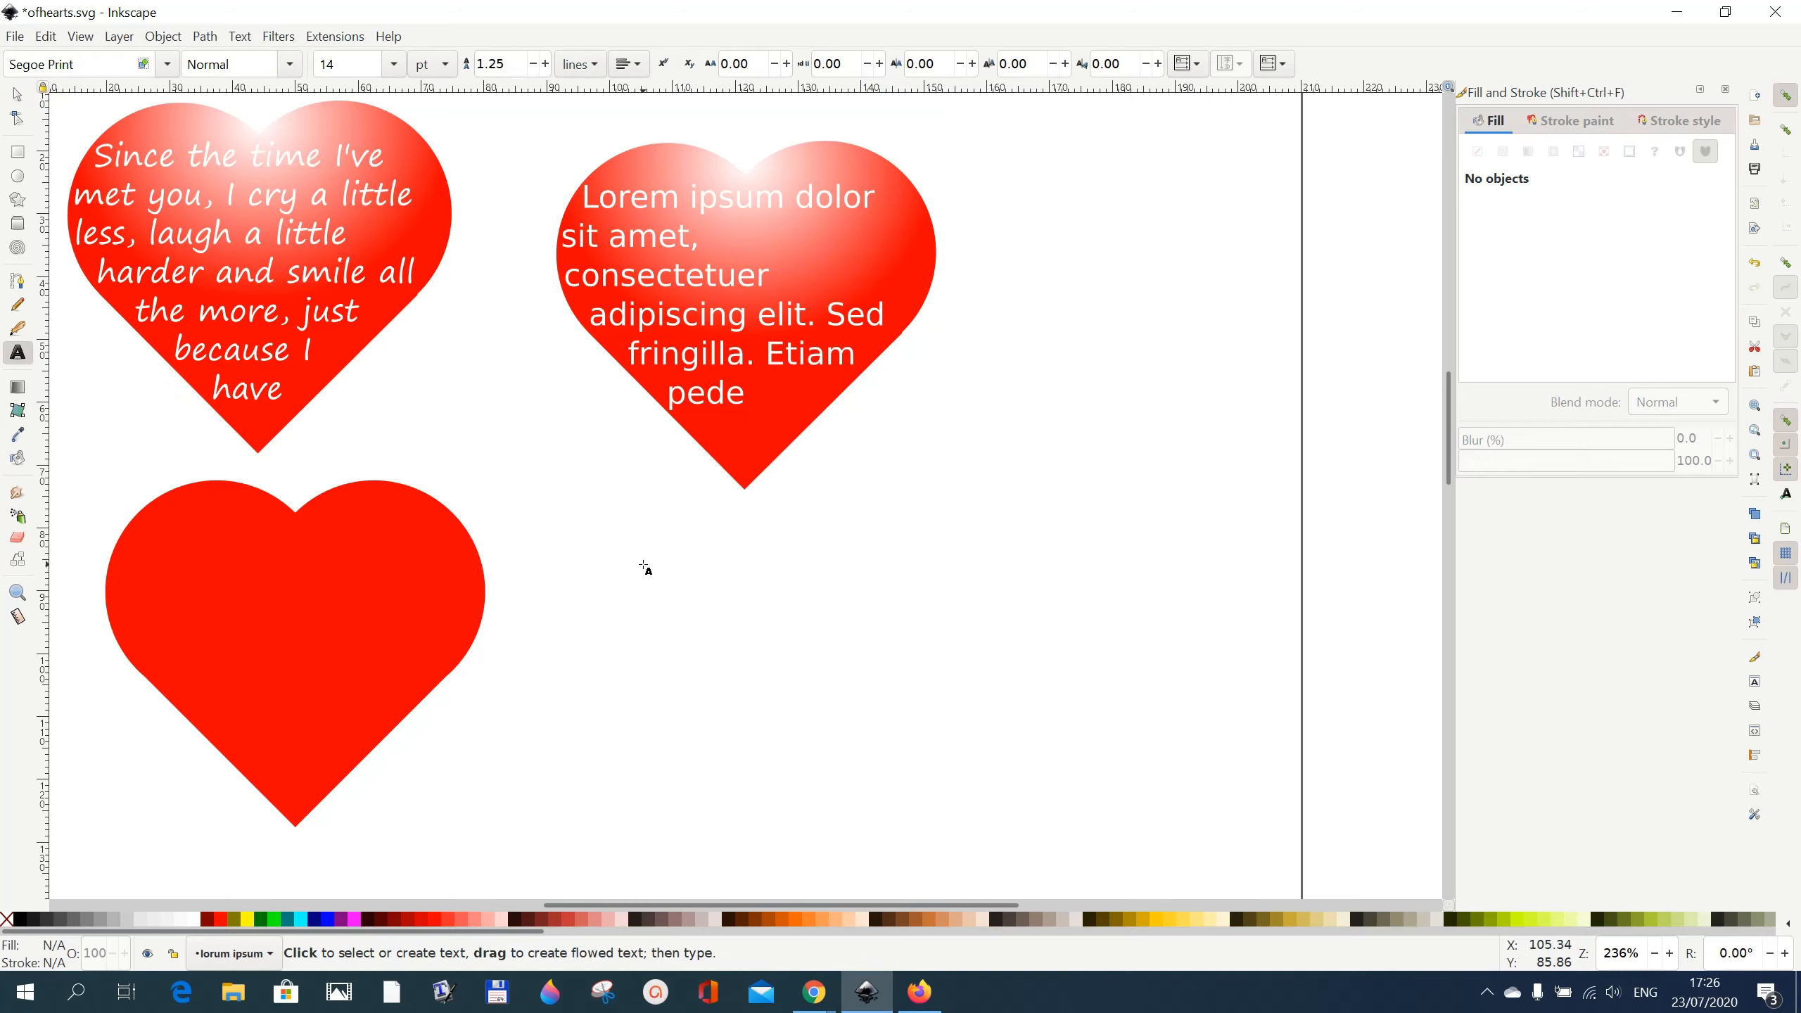
left_click(644, 565)
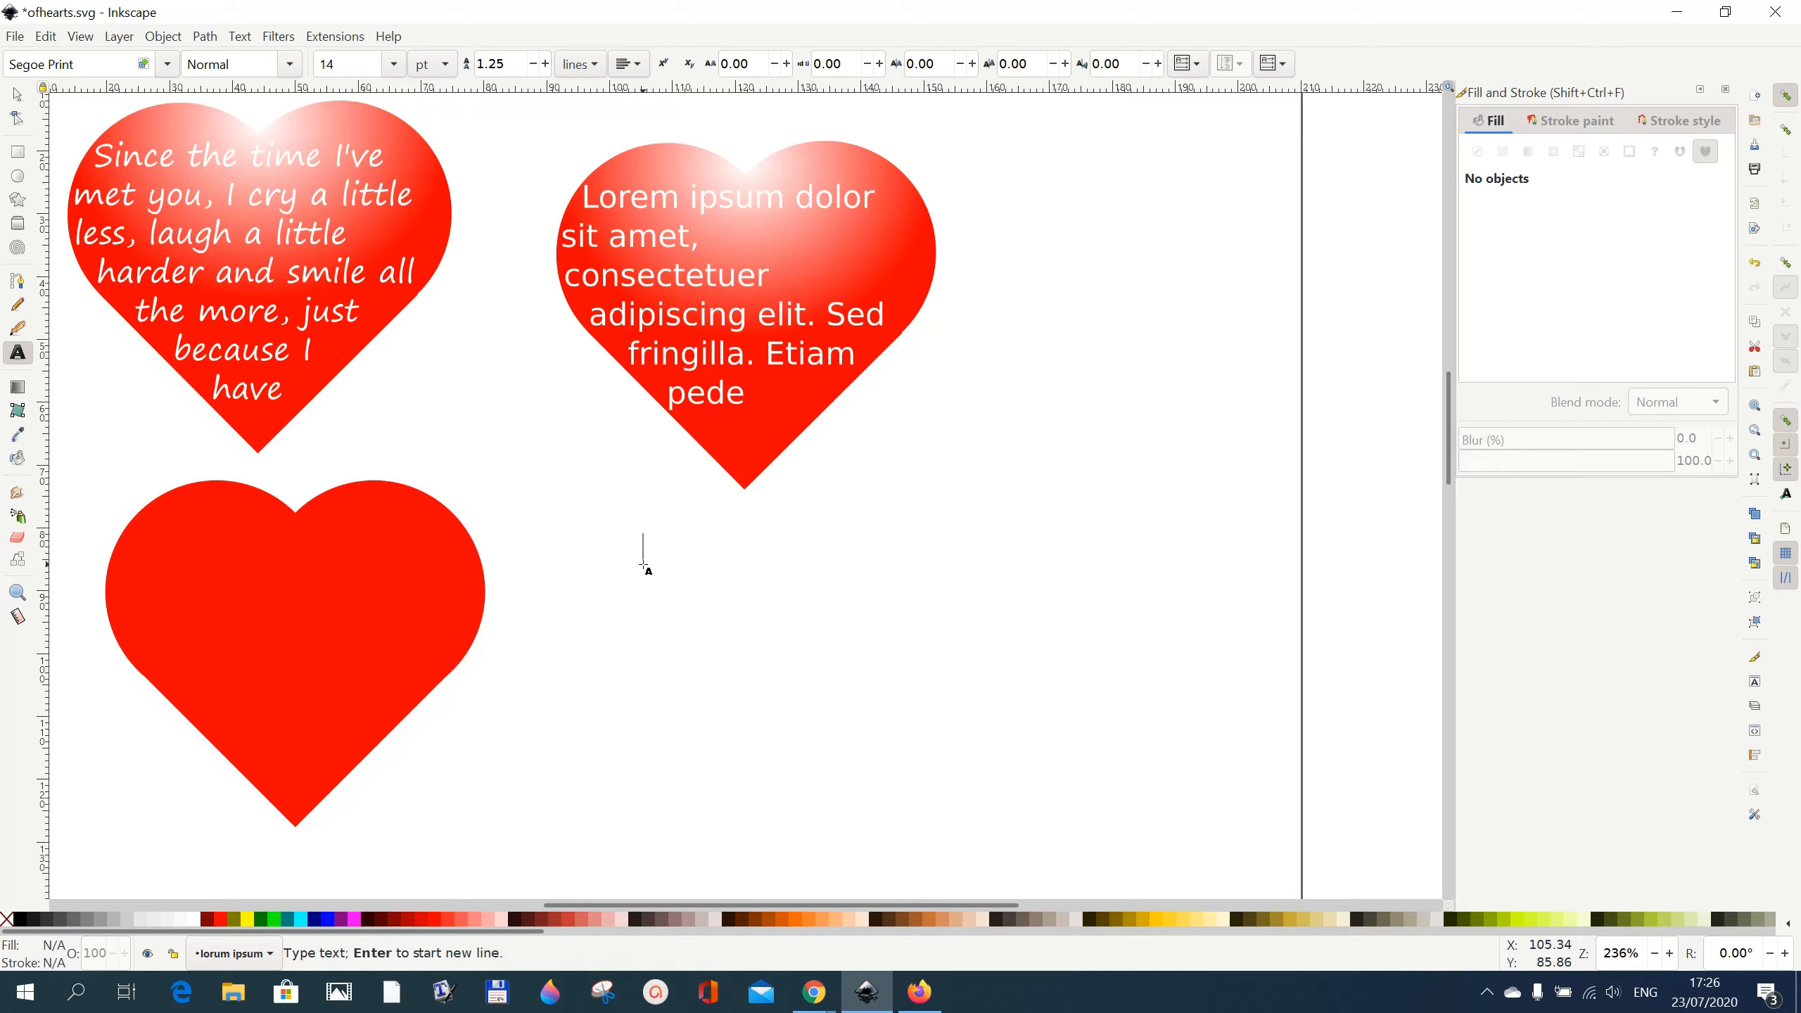
key("Escape")
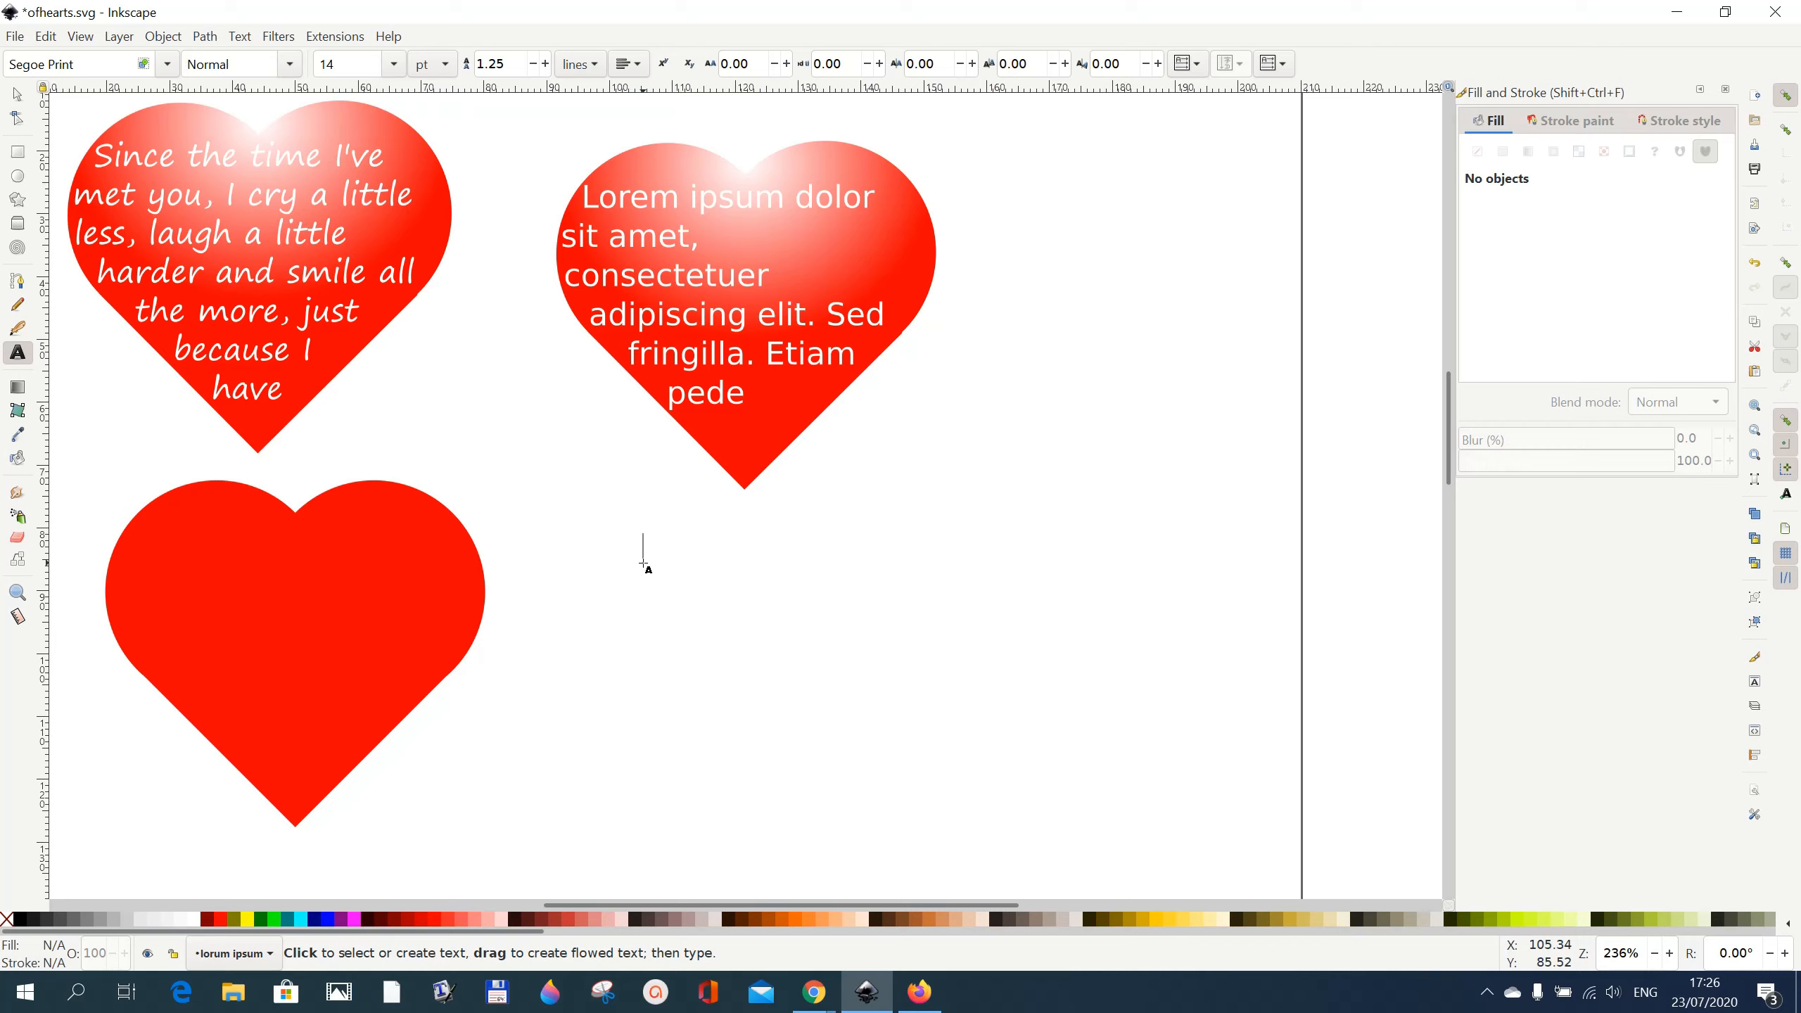
right_click(643, 564)
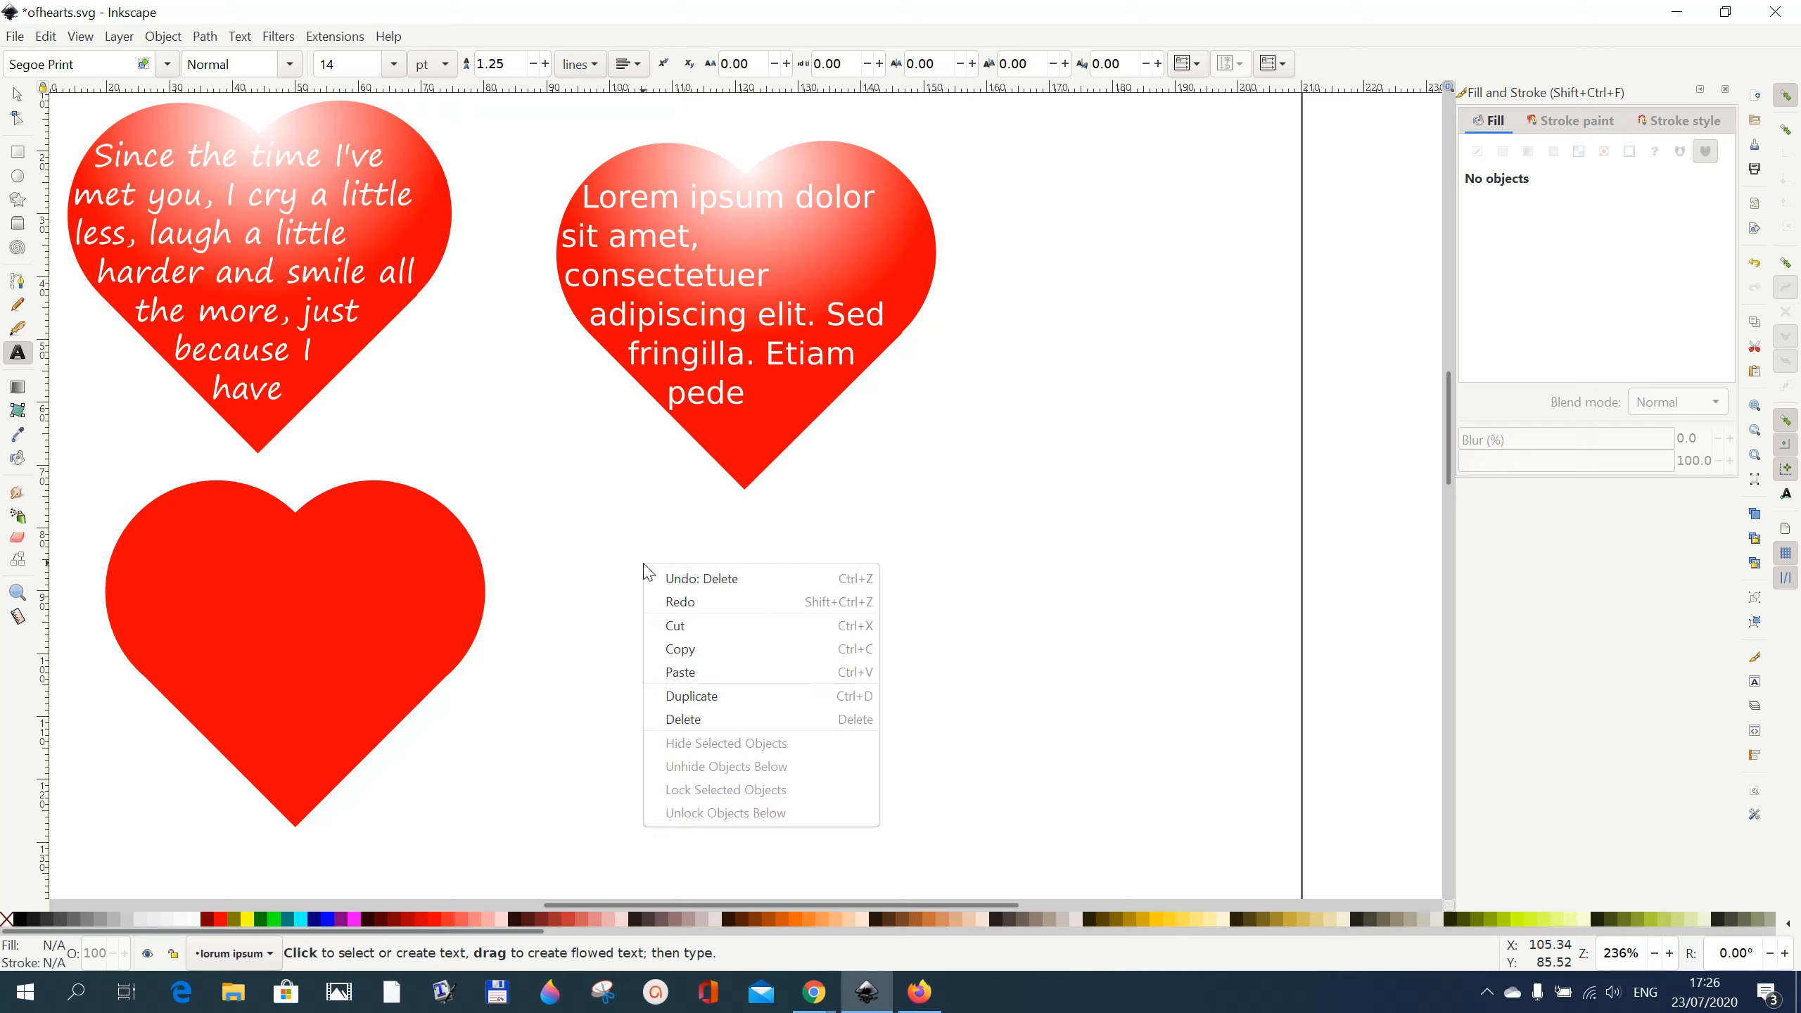
left_click(692, 673)
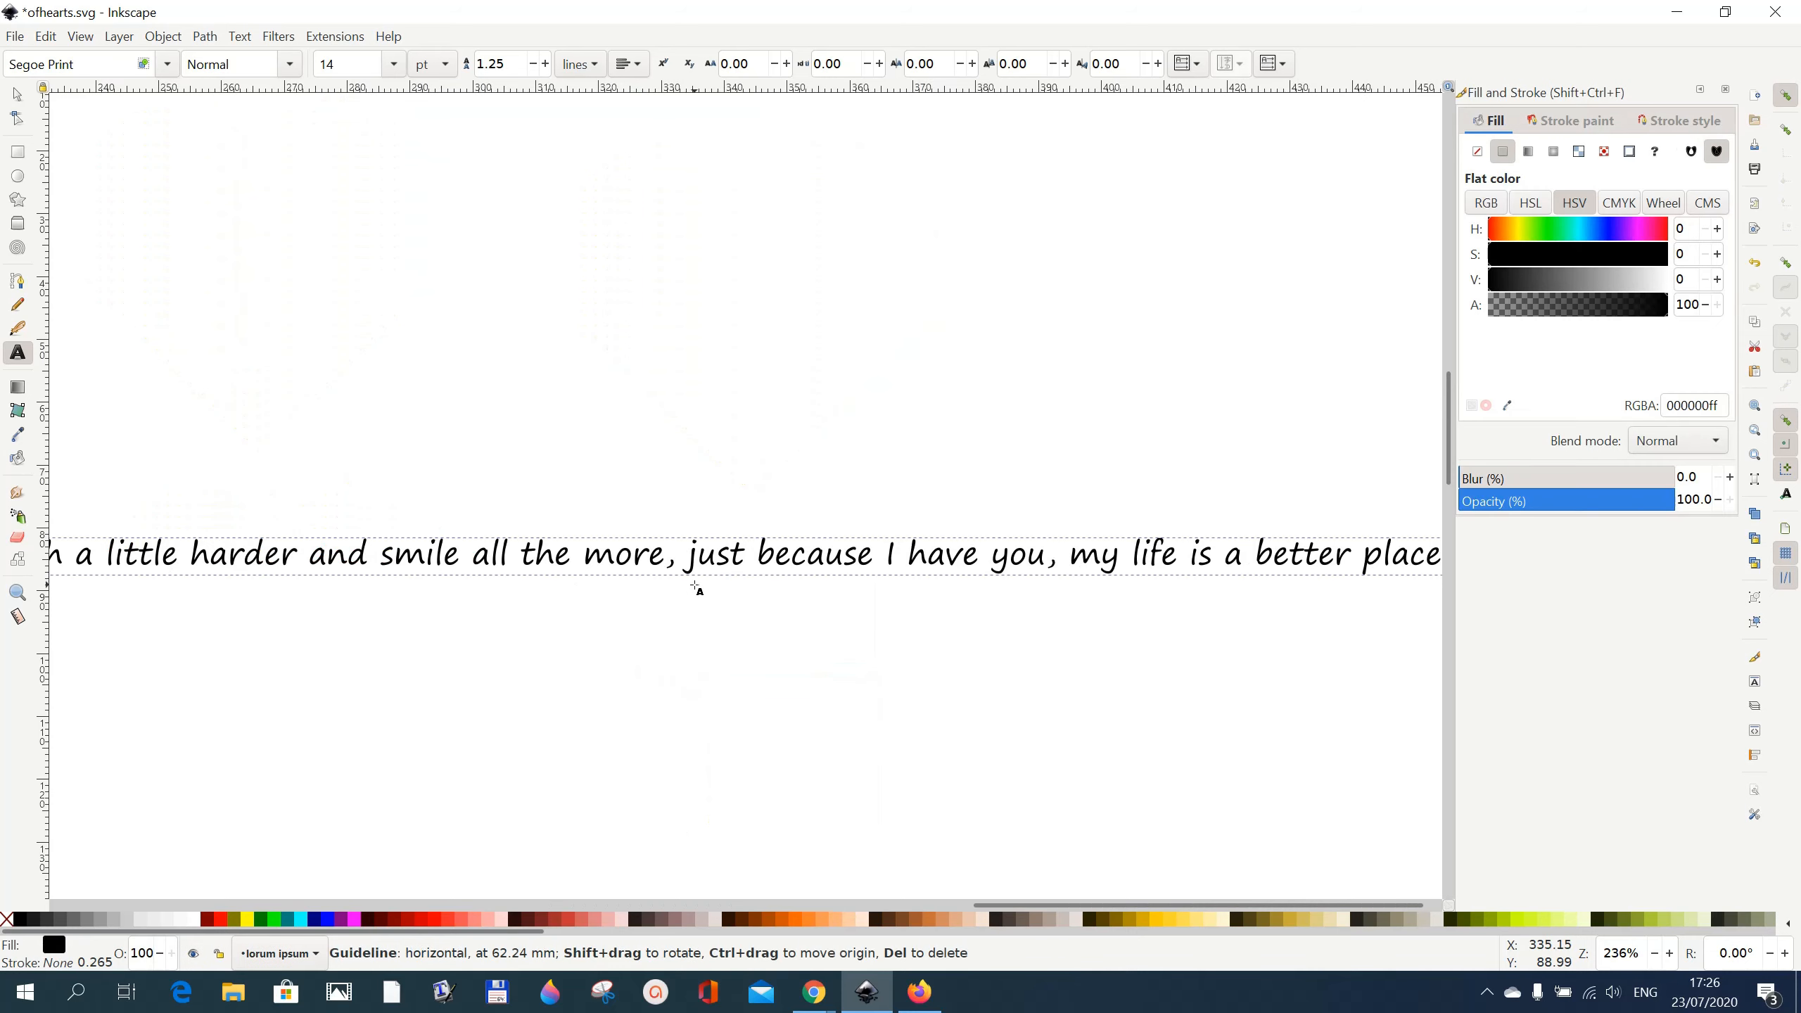
left_click(1757, 267)
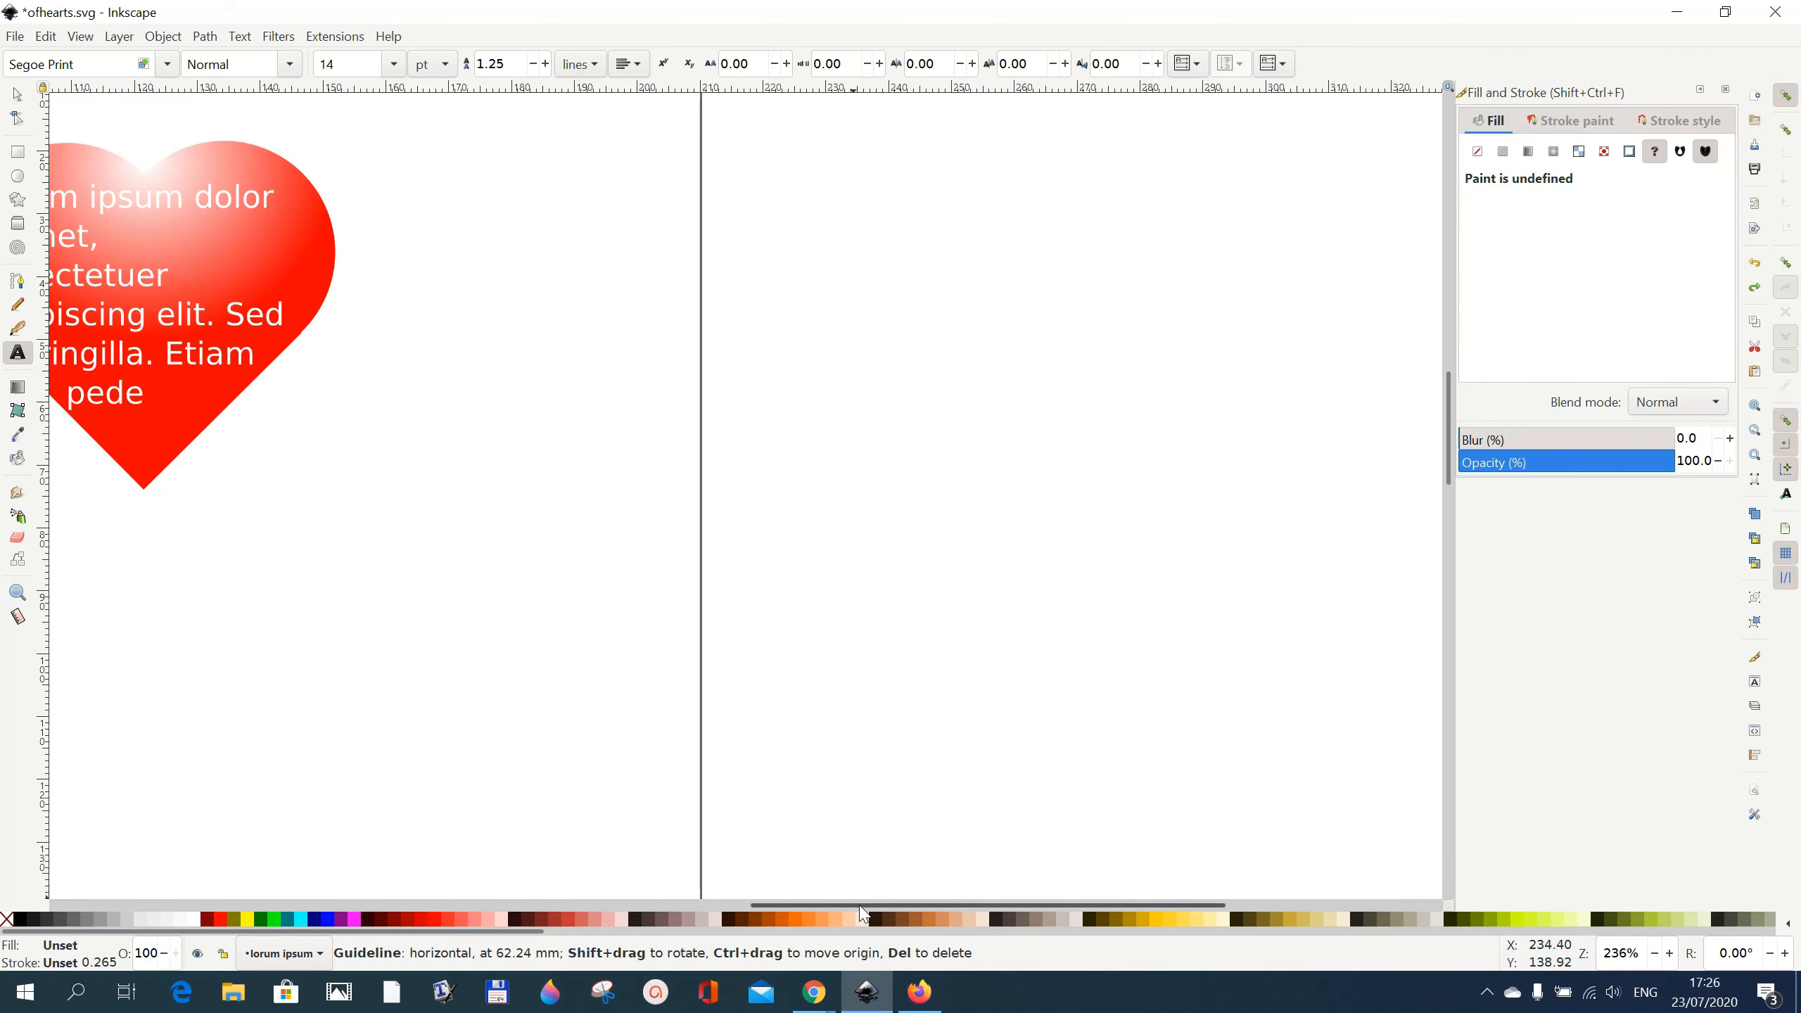
Draw a rectangular flowed-text frame on the empty area beside the plain red heart and paste the copied message into it.
left_click_drag(863, 913, 592, 900)
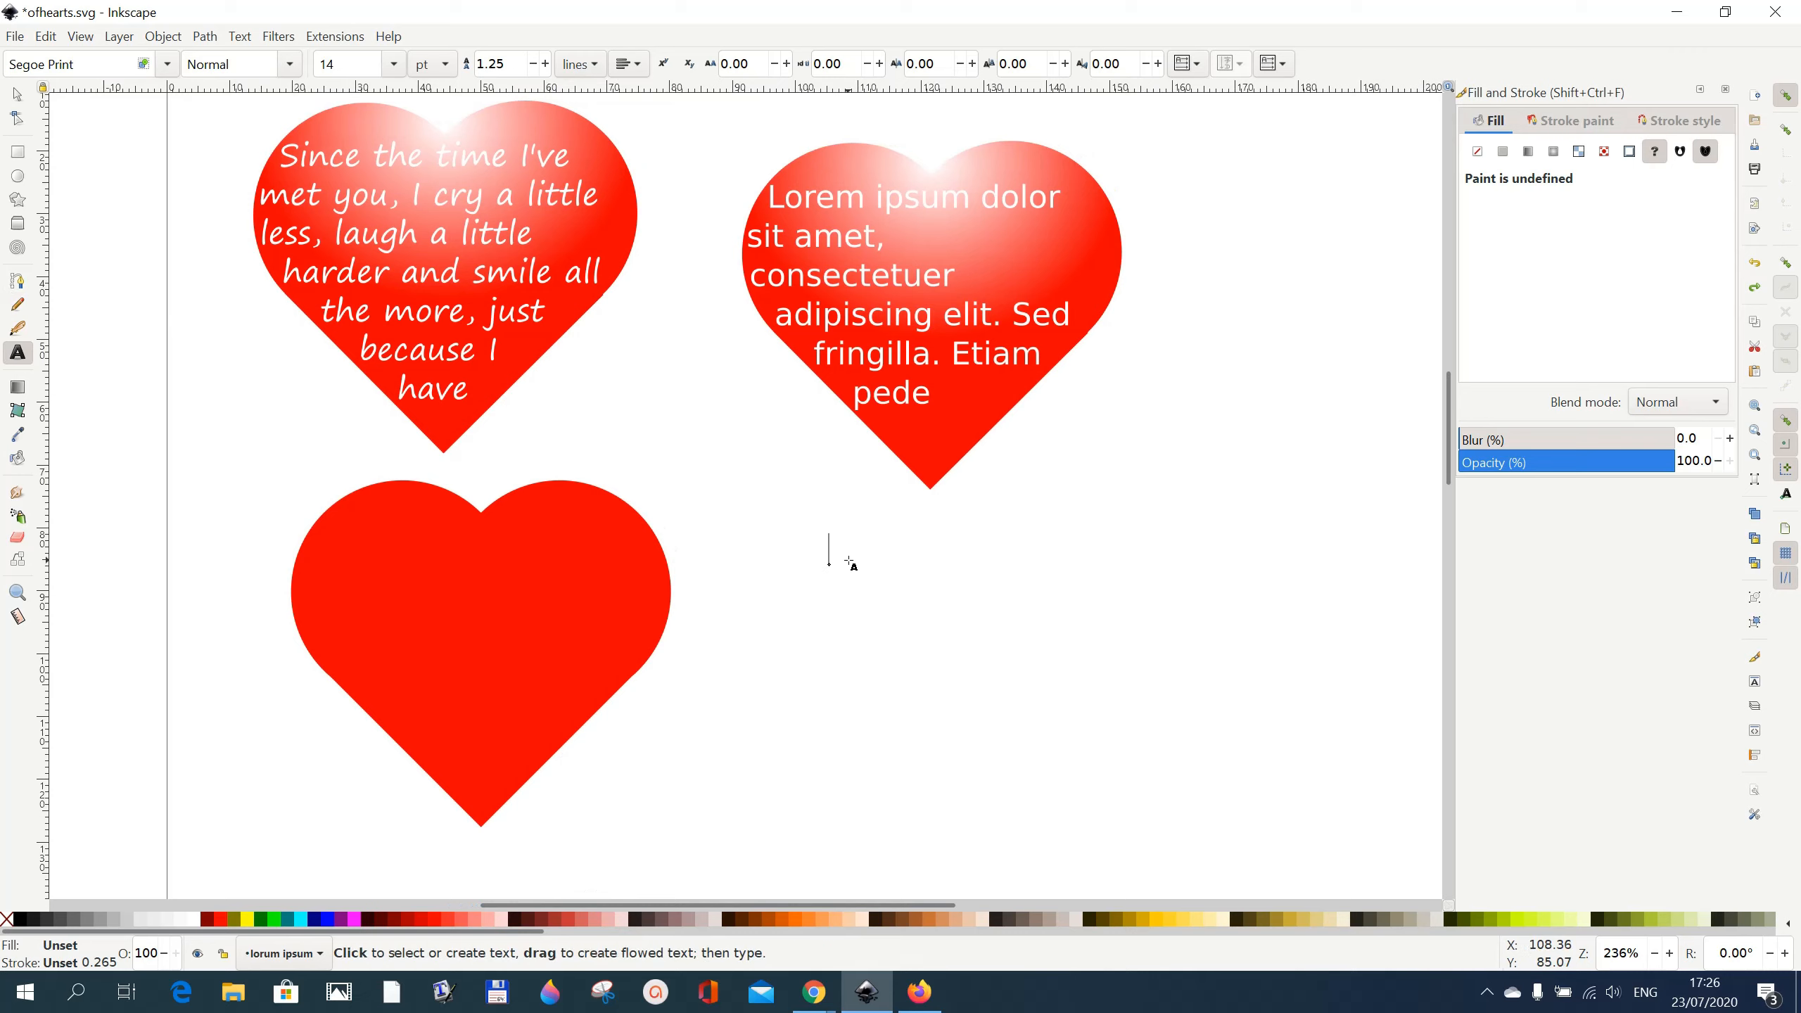
left_click_drag(818, 546, 1336, 845)
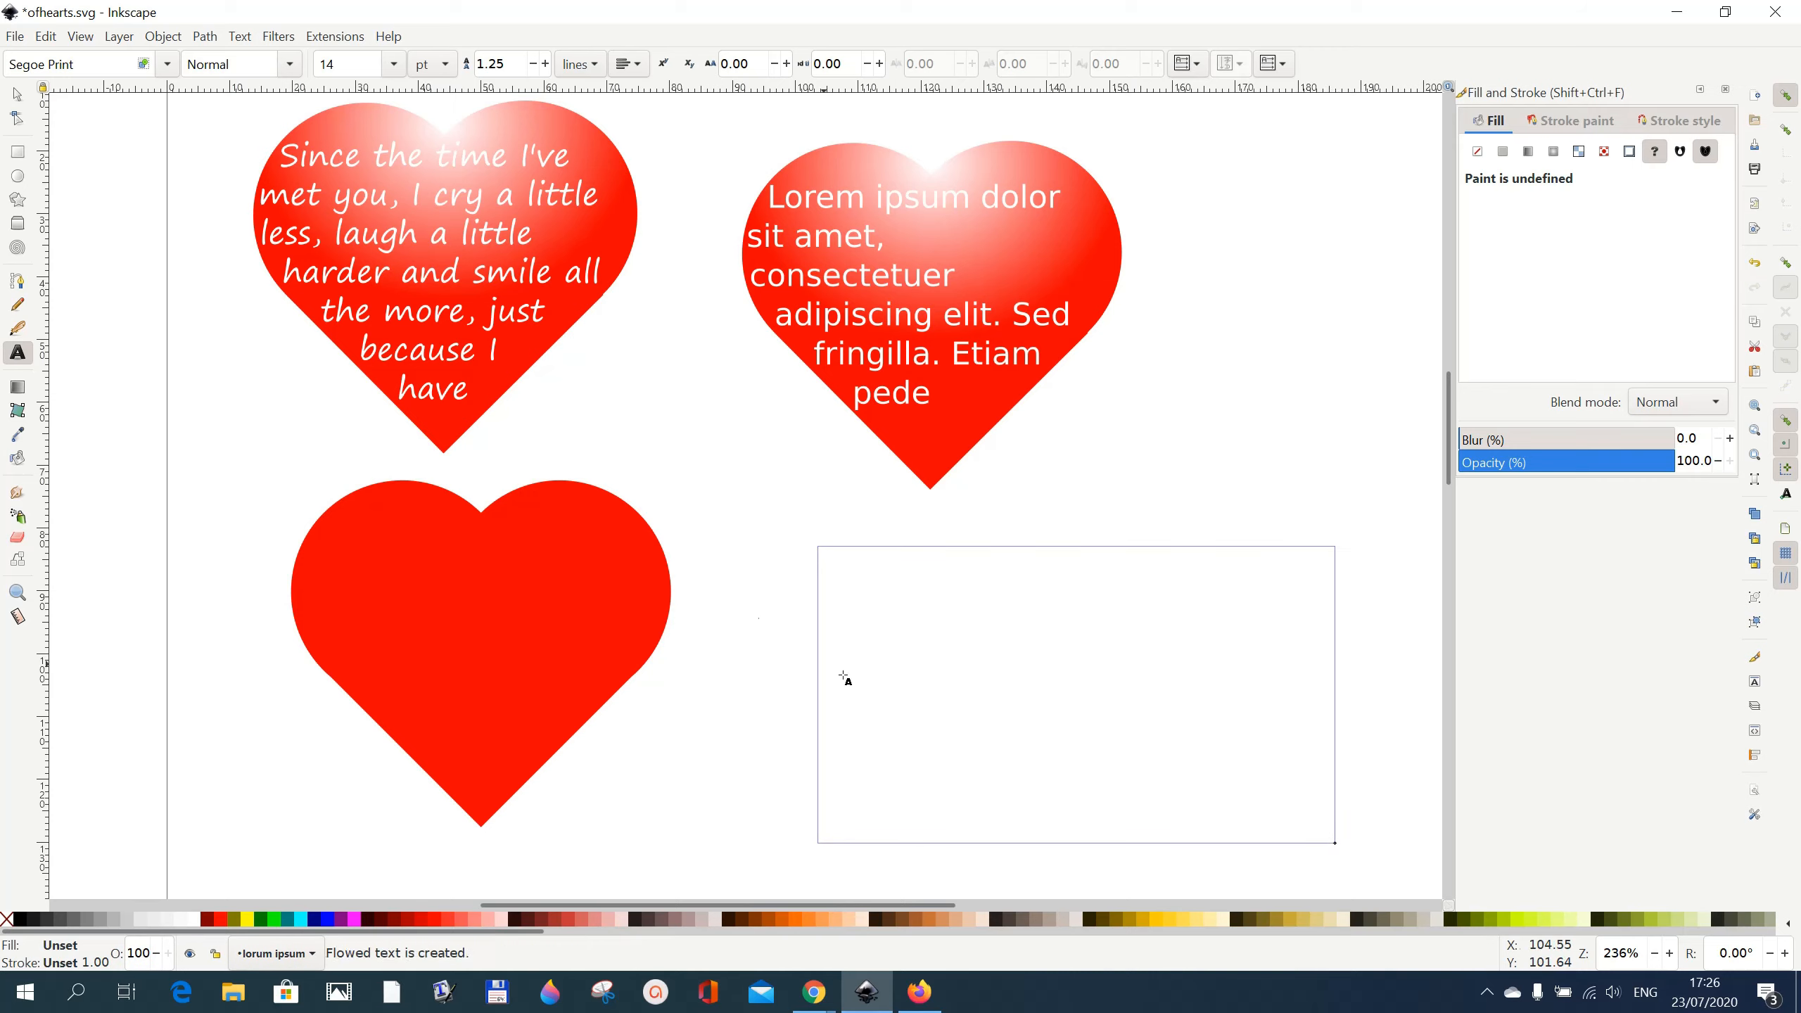
right_click(945, 662)
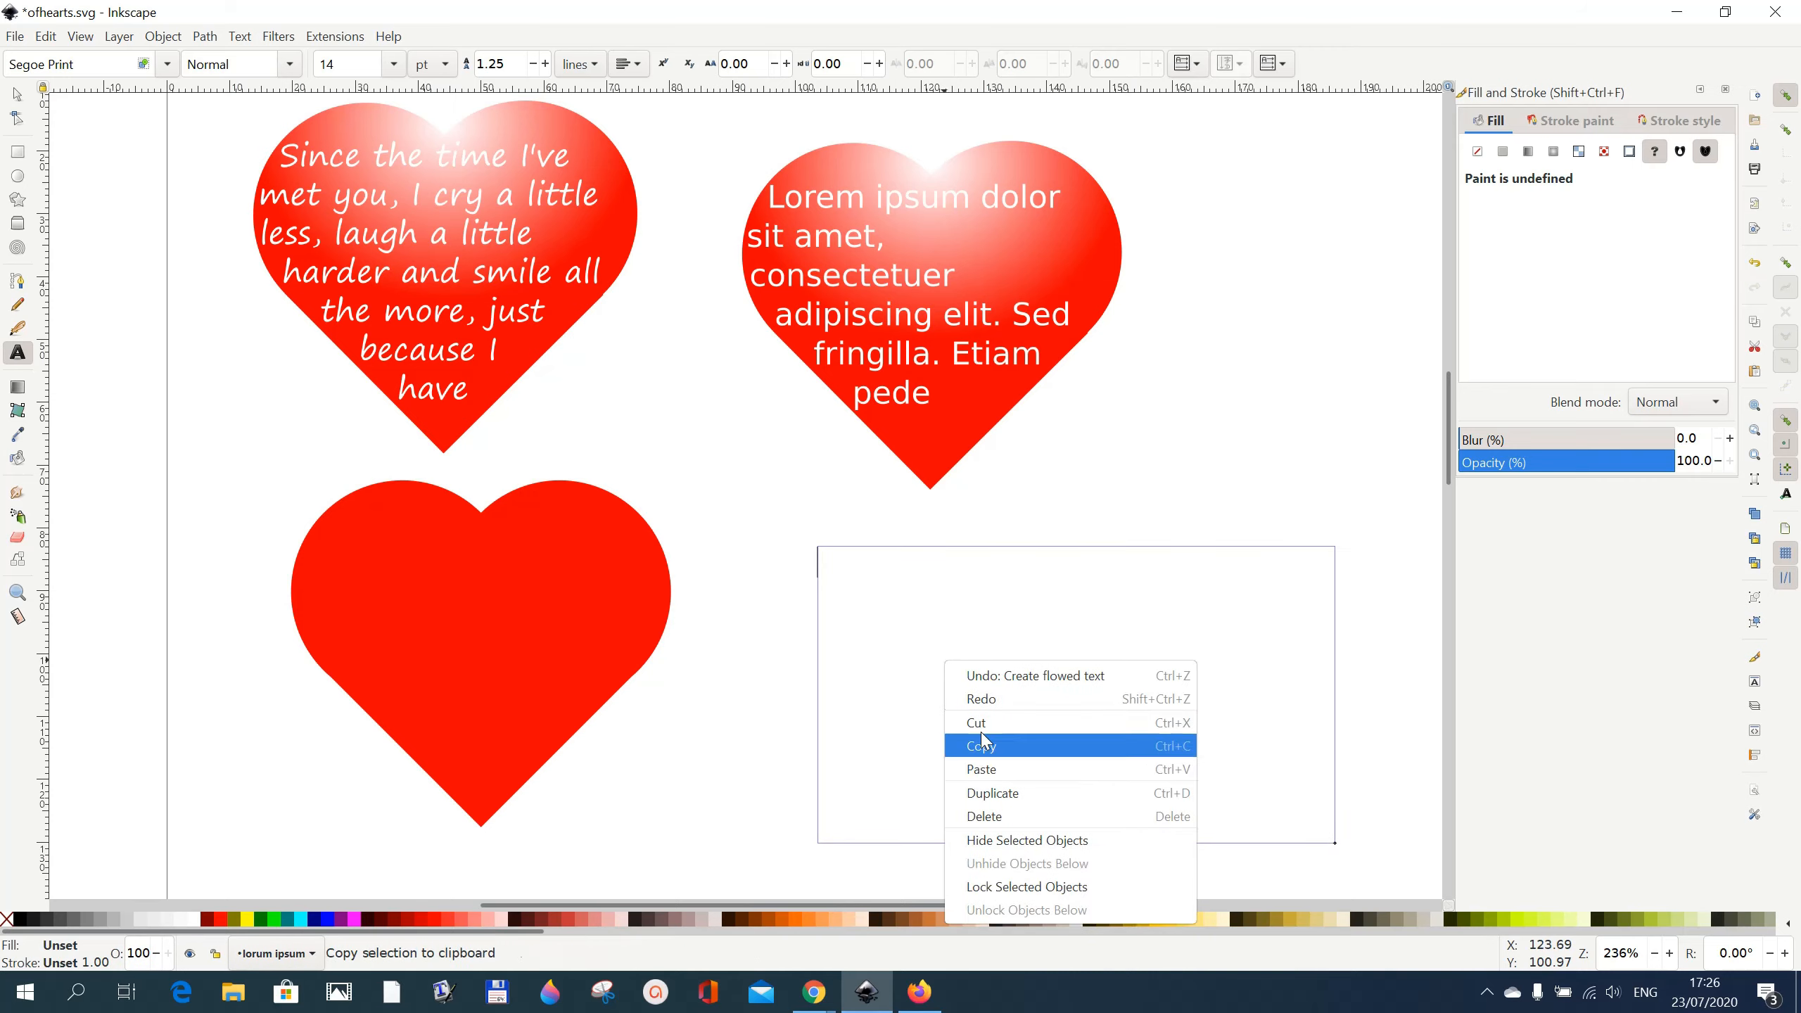
left_click(999, 780)
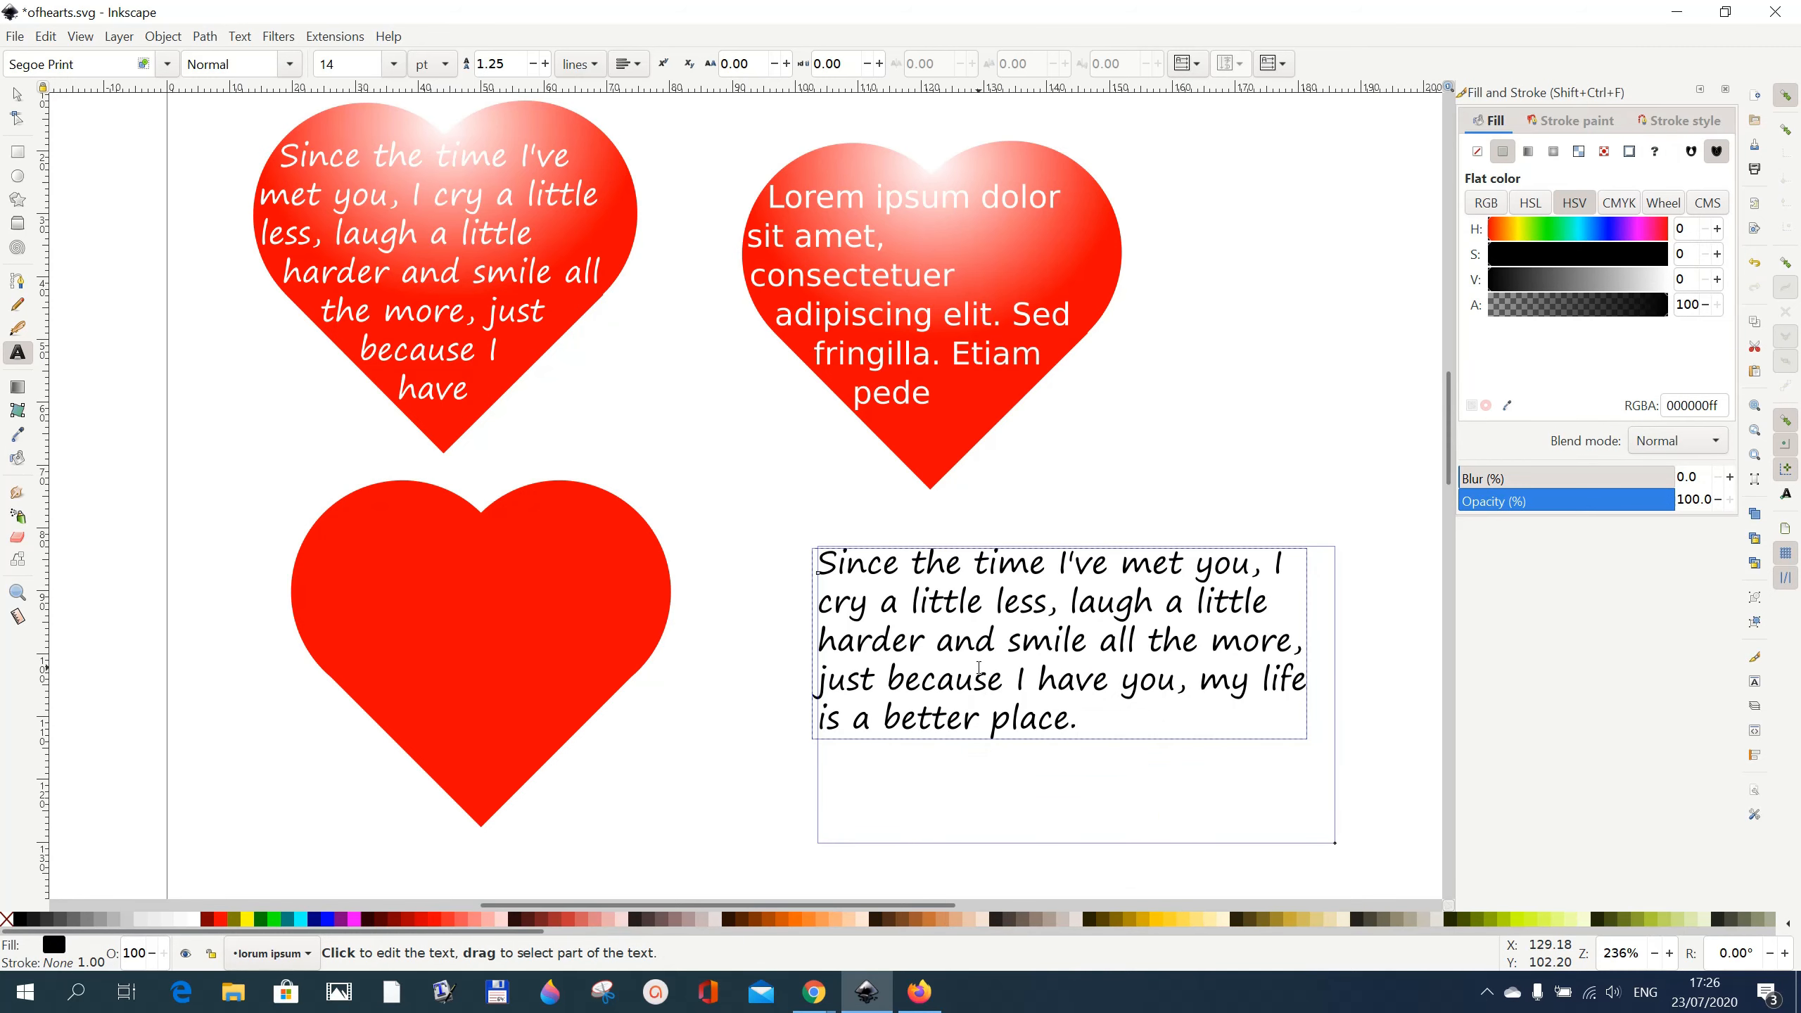
Reduce the width and height of the message's text frame so it fits more closely around the text.
left_click(17, 99)
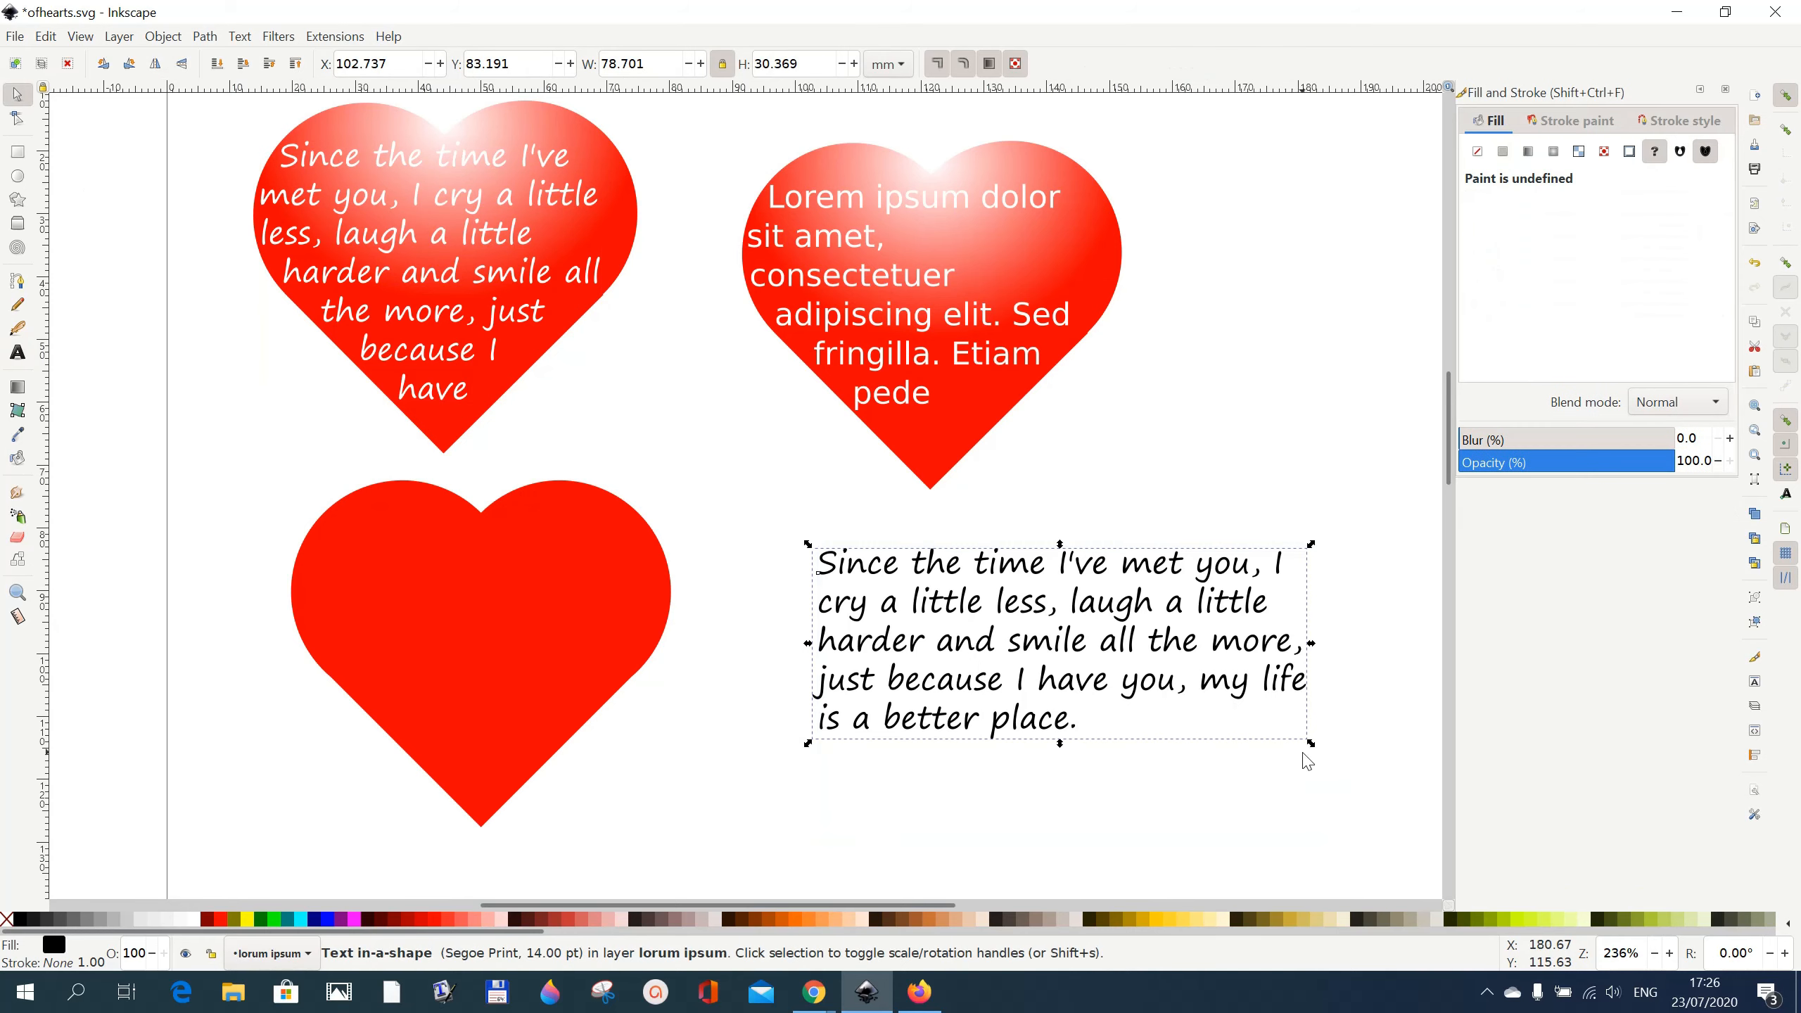
double_click(1077, 653)
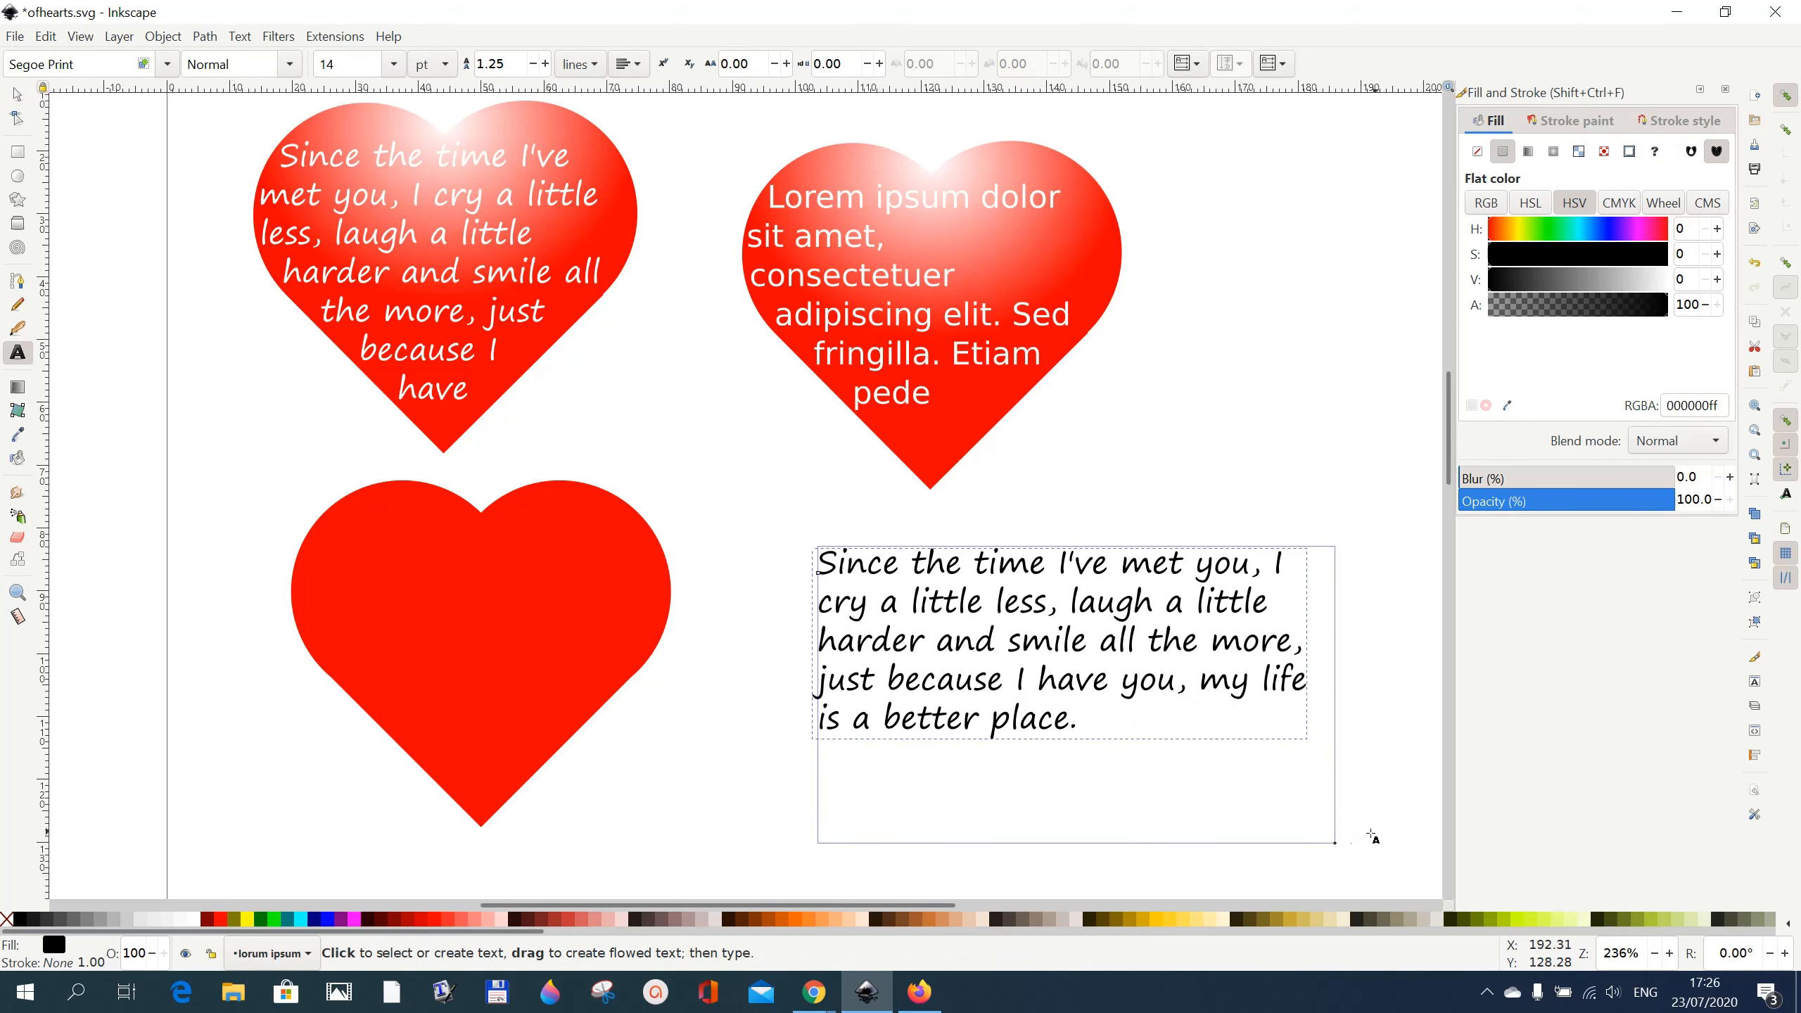
left_click_drag(1328, 845, 1242, 754)
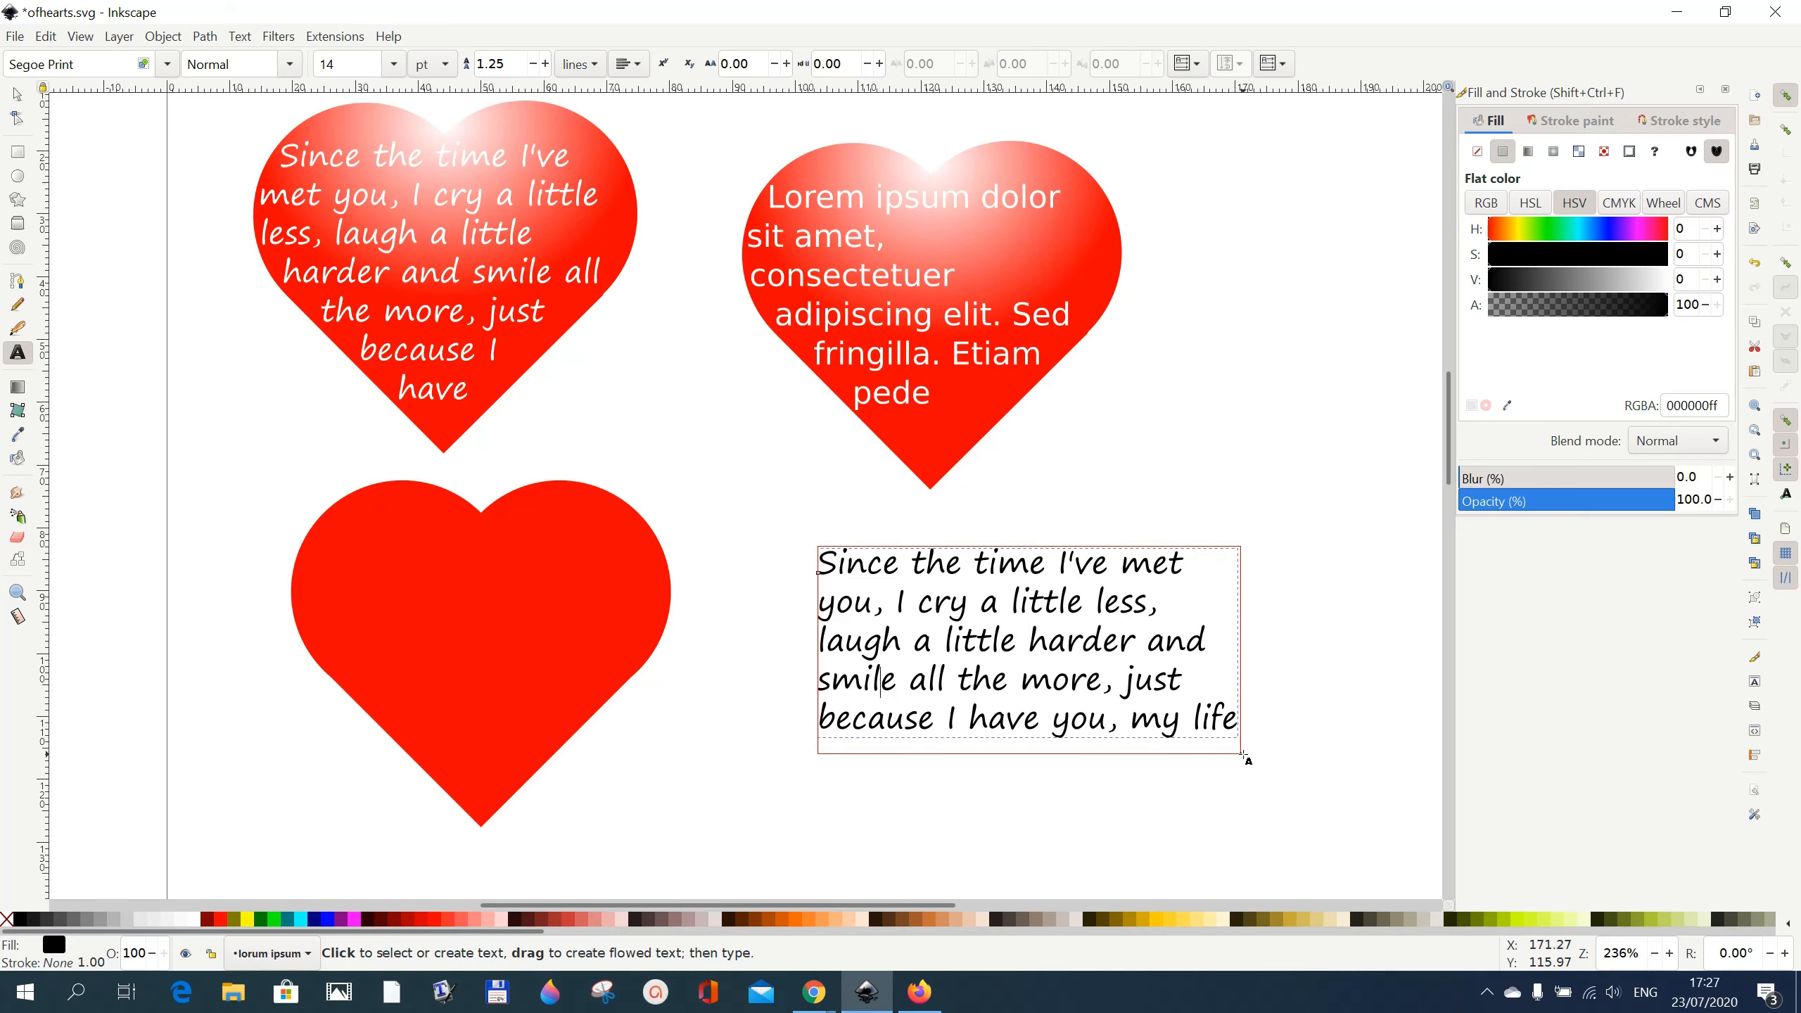
left_click_drag(1242, 757, 1247, 751)
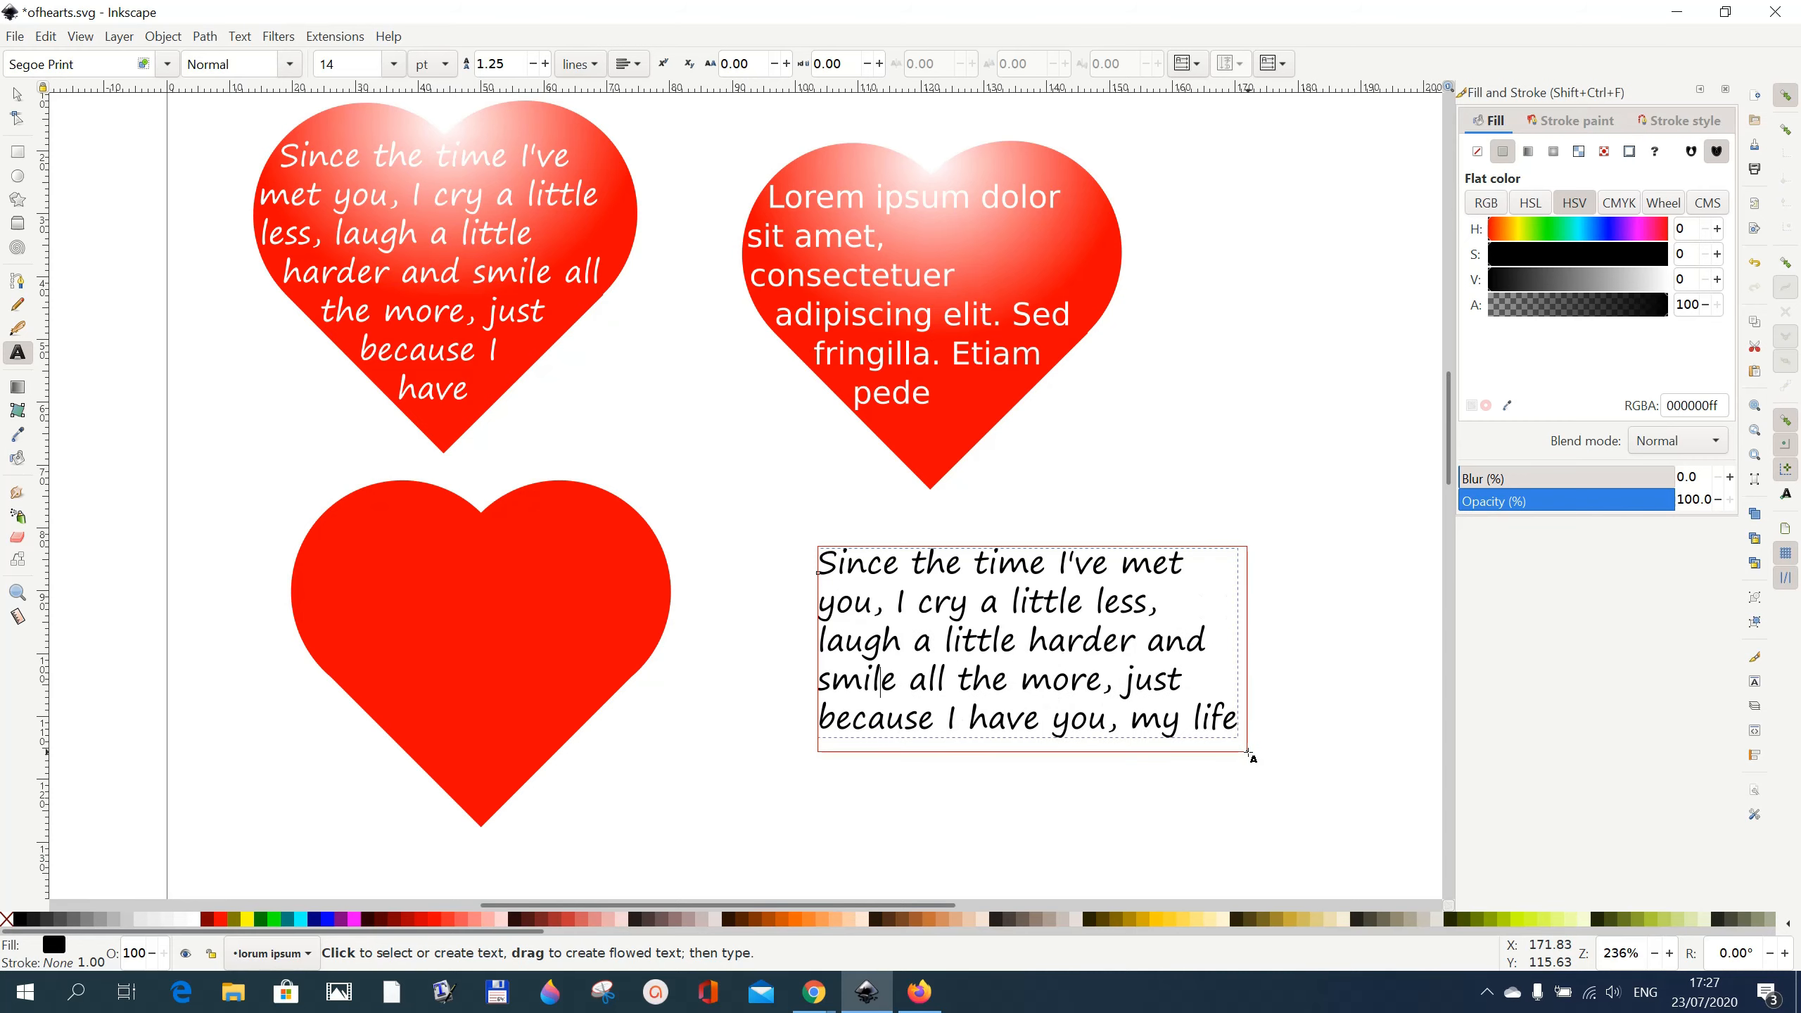
Flow the framed message text into the plain red heart.
left_click(18, 95)
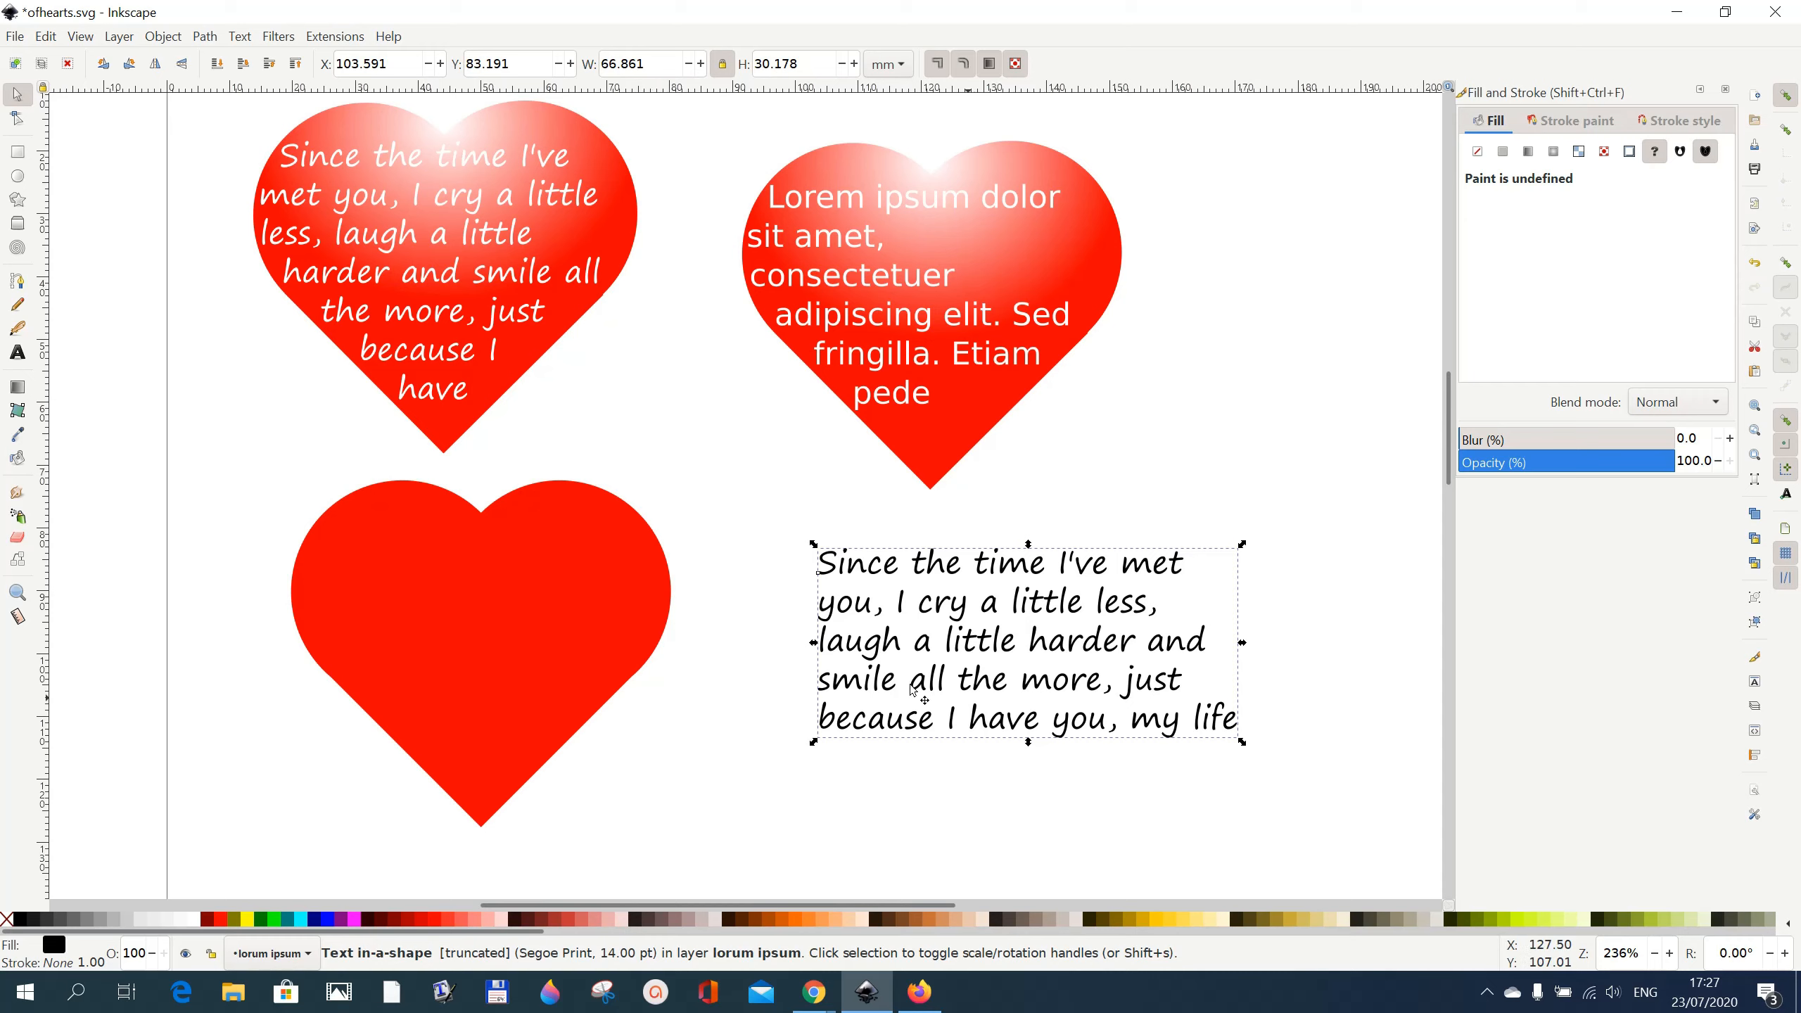
left_click(667, 627, "shift")
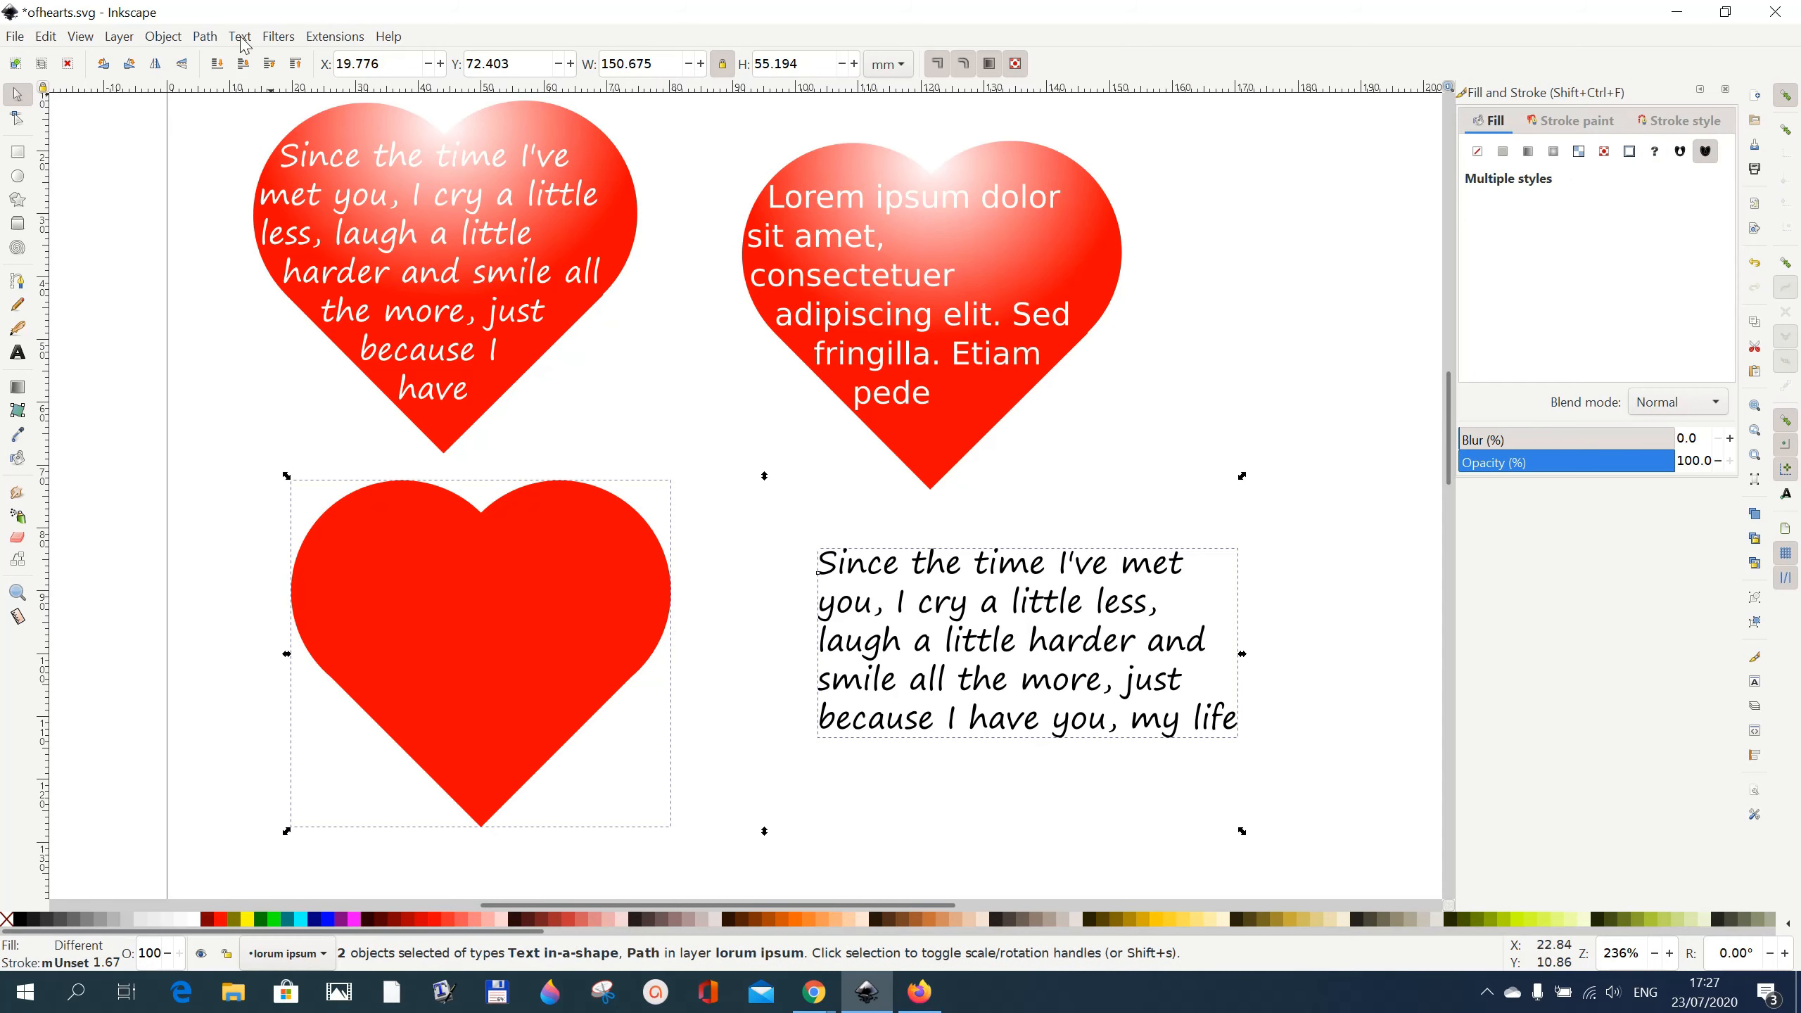
left_click(240, 36)
left_click(284, 198)
Color the message text inside the plain red heart white and deselect it.
left_click(873, 639)
left_click(476, 574)
left_click(193, 919)
left_click(872, 638)
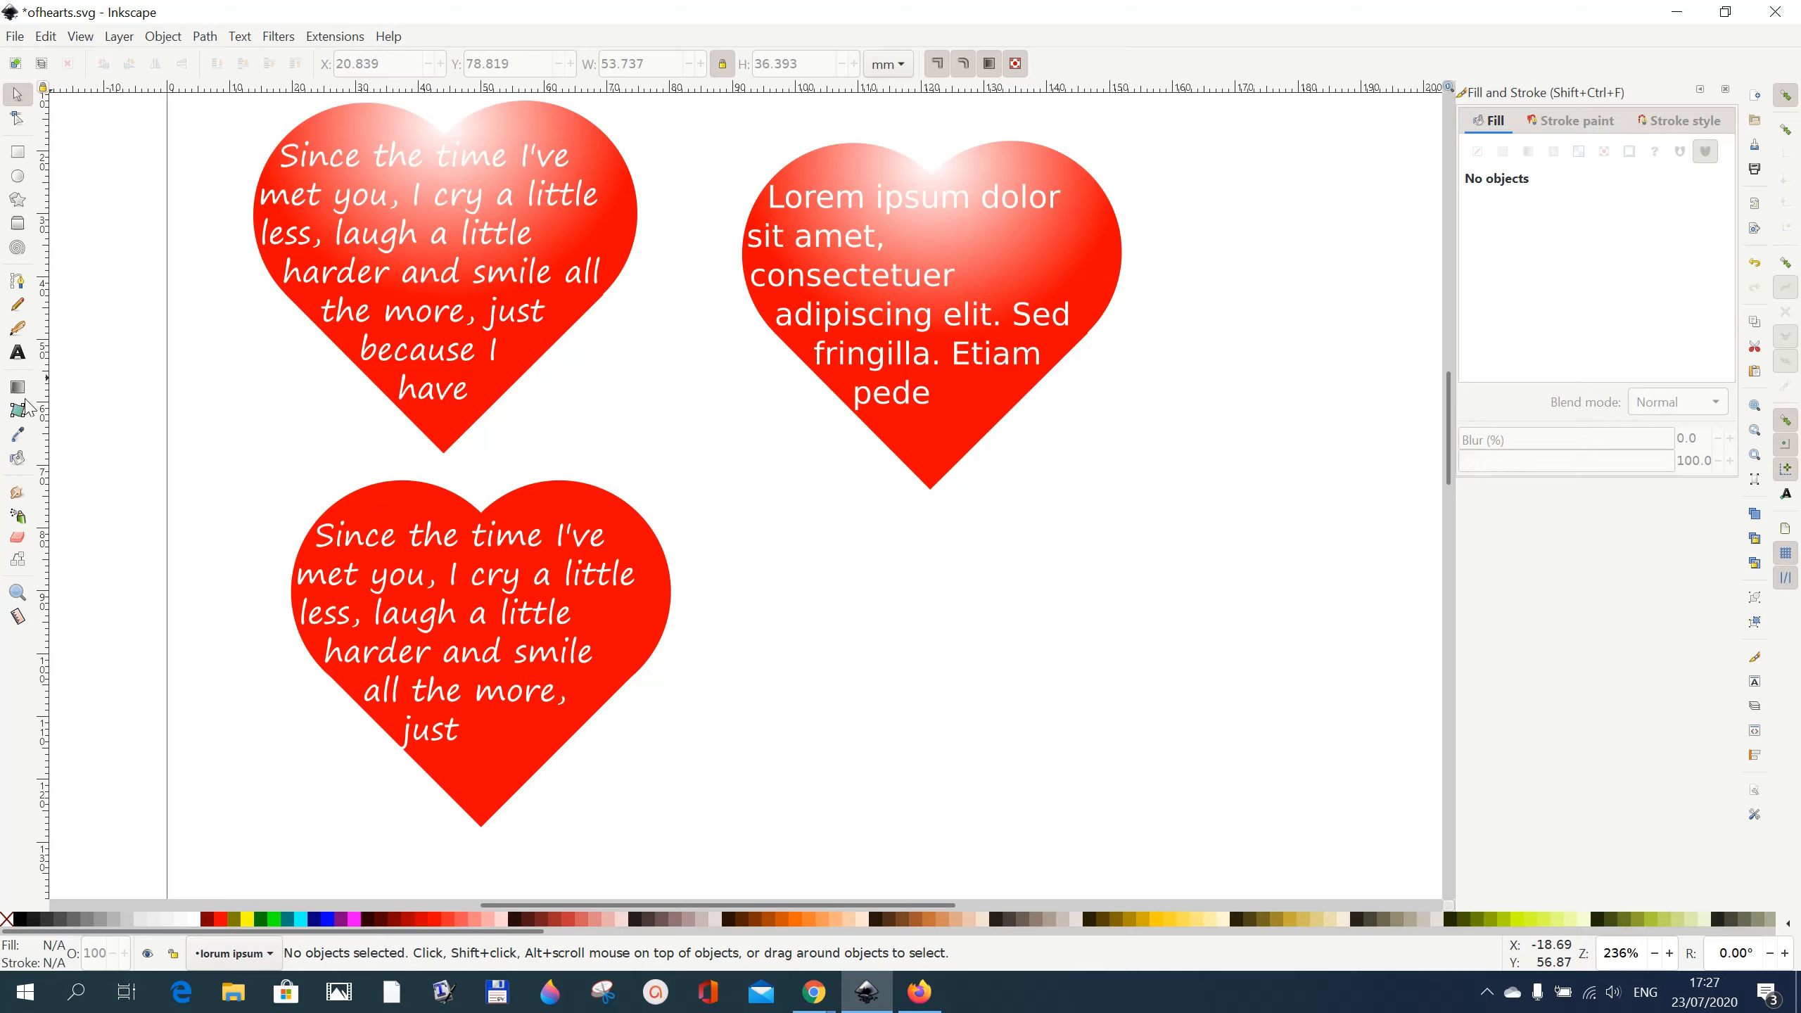
Apply a radial gradient fill to the lower red heart behind the white message text.
left_click(482, 780)
left_click(1553, 151)
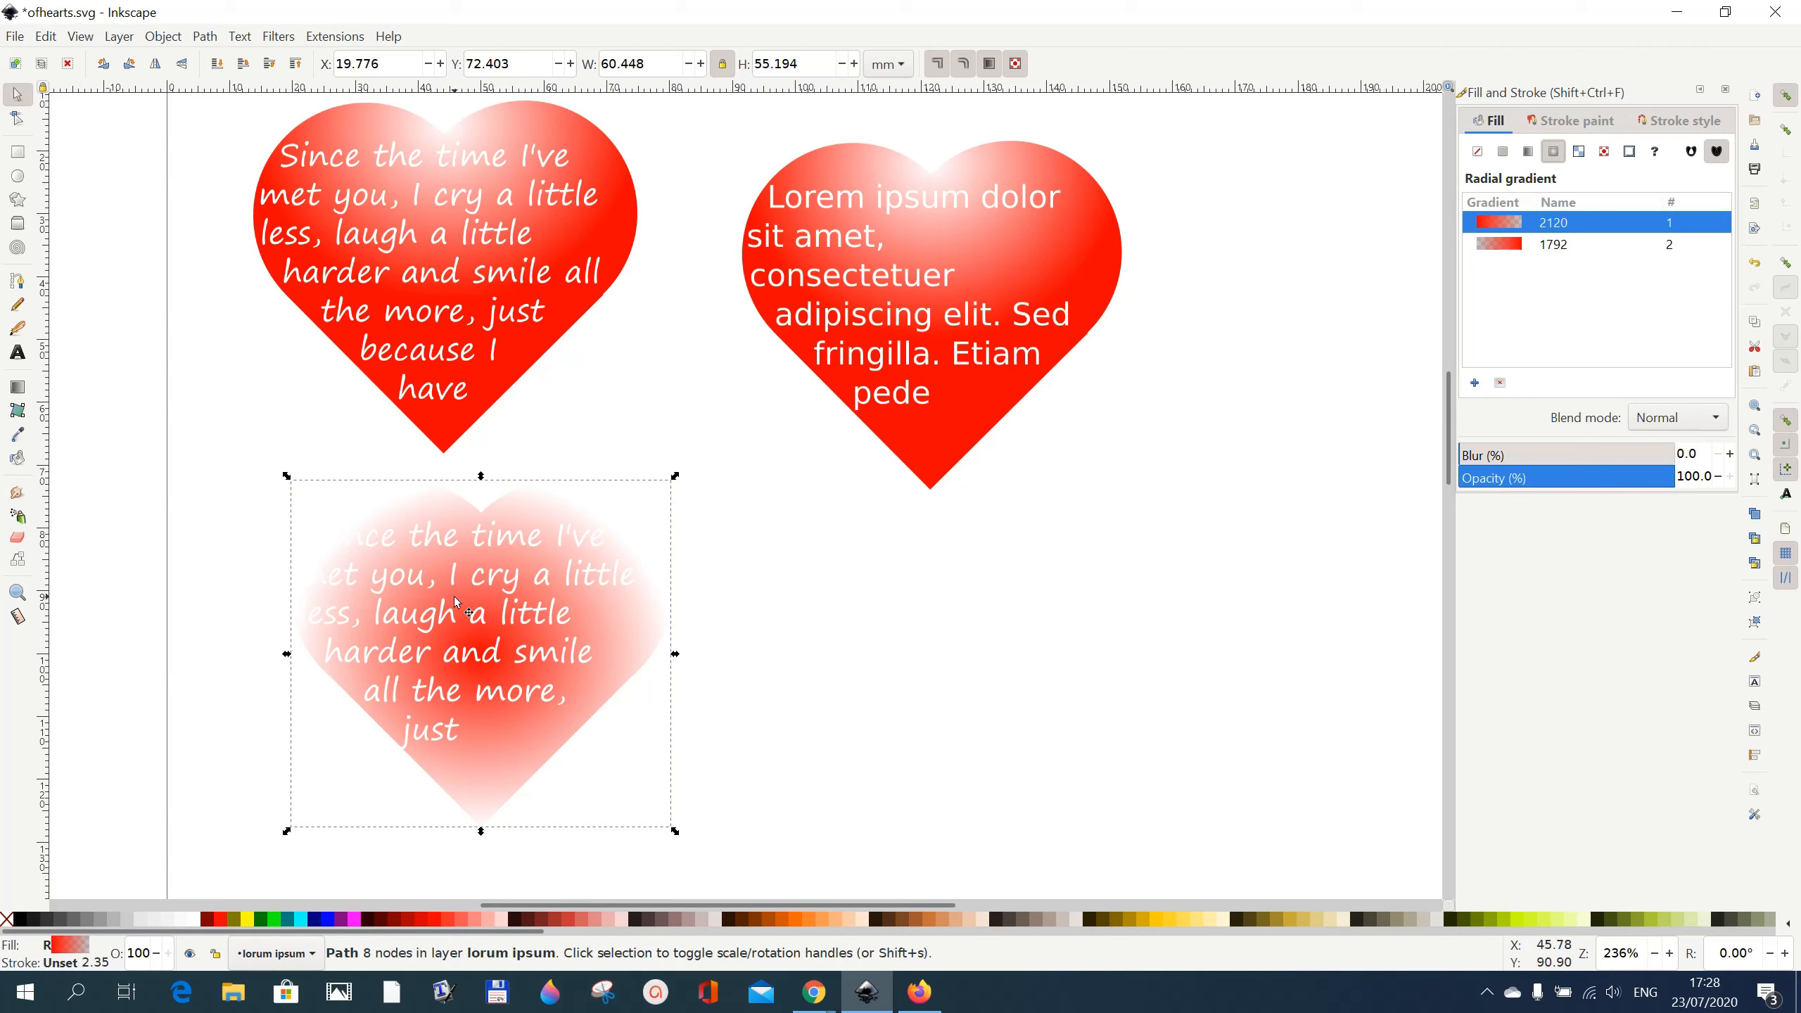